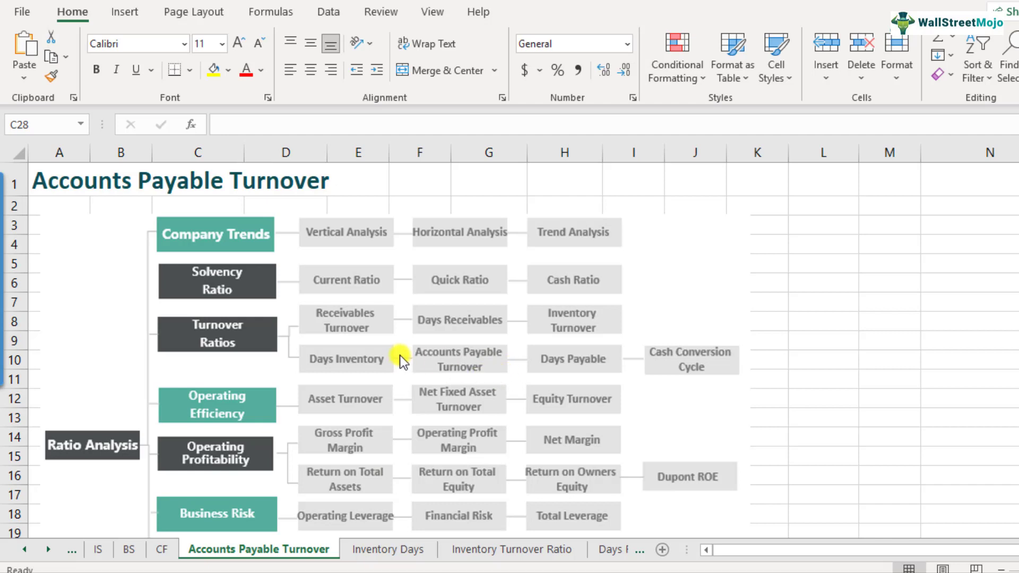
Enter the label "Accounts Payable Turnover" in cell C29, below the ratio analysis chart
{"action": "scroll", "coordinate": [457, 371], "scroll_direction": "down", "scroll_amount": 5}
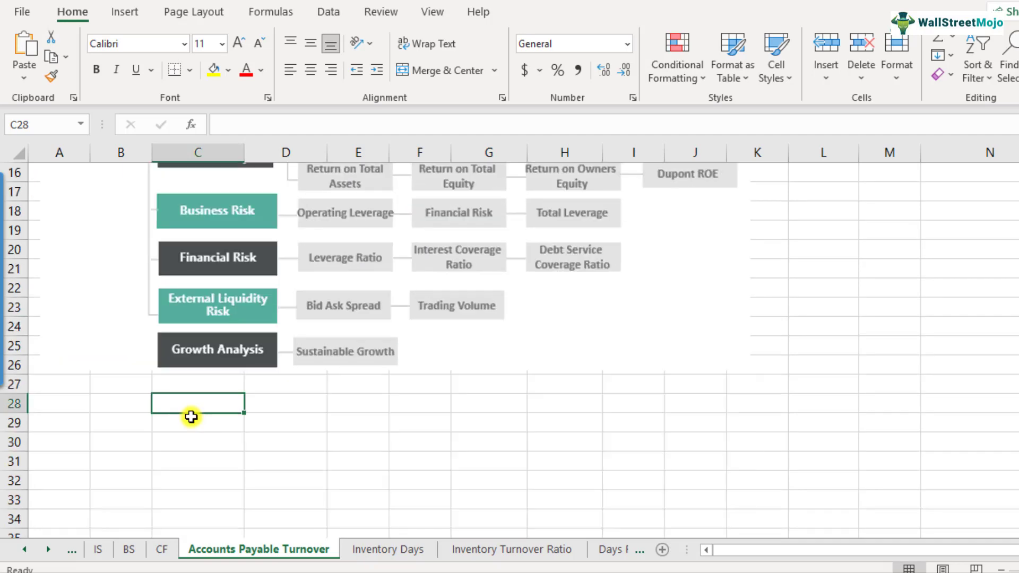
{"action": "left_click", "coordinate": [200, 428]}
{"action": "type", "text": "A"}
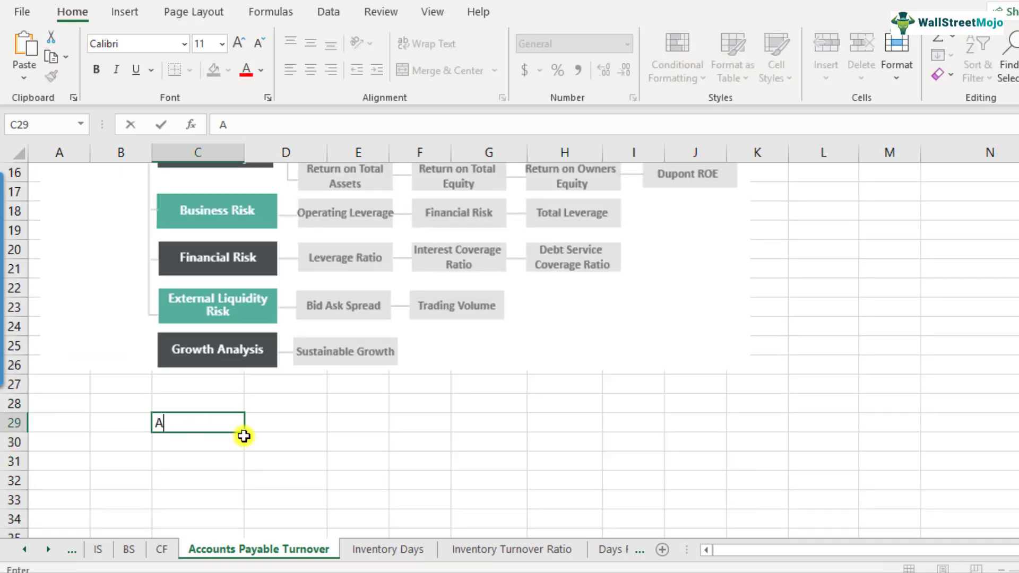
{"action": "type", "text": "ccounts Payable Turnover"}
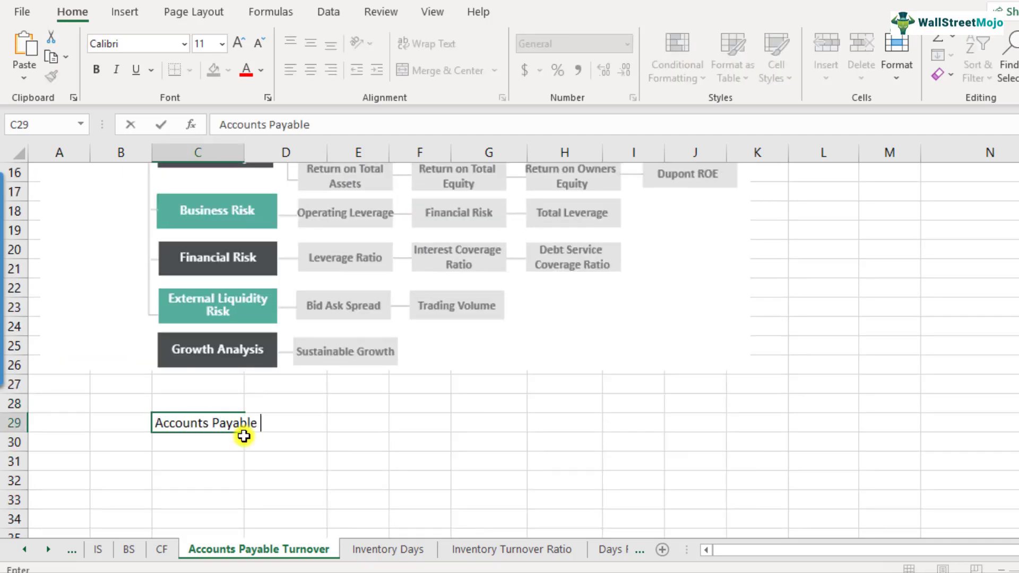
{"action": "key", "text": "ctrl+Return"}
Enter the ratio definition "Purchases / Average Accounts Payables" in cell E29, beside the Accounts Payable Turnover label
{"action": "key", "text": "Right"}
{"action": "key", "text": "Right"}
{"action": "key", "text": "Right"}
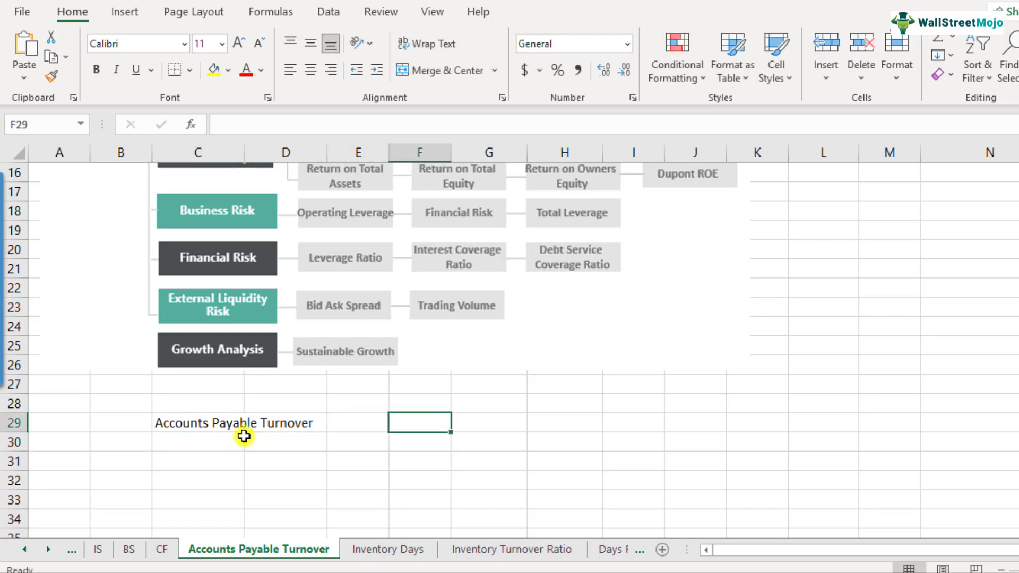
{"action": "key", "text": "Left"}
{"action": "type", "text": "Purchases"}
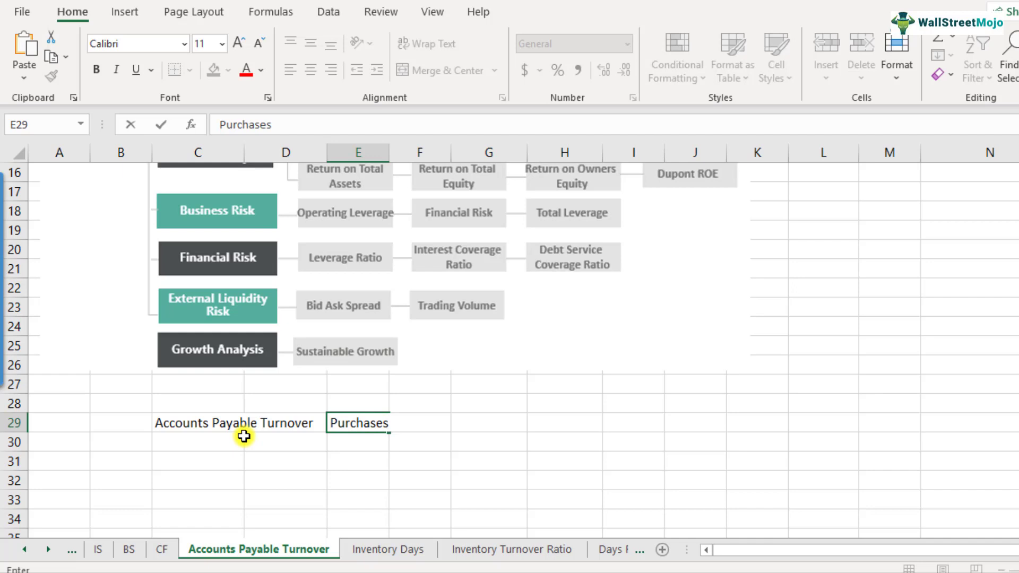
{"action": "type", "text": " / Average "}
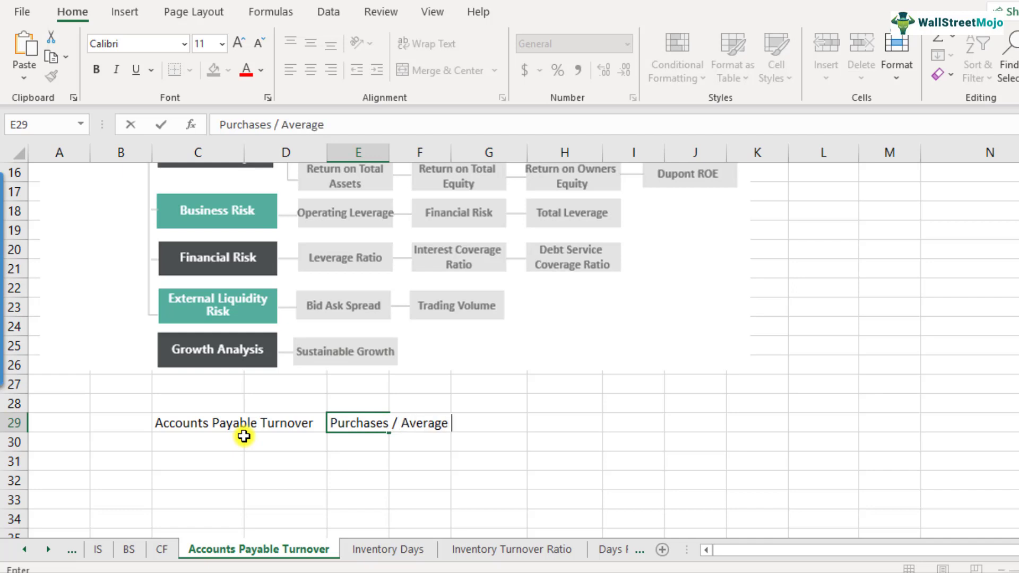
{"action": "type", "text": "Accounts Payables"}
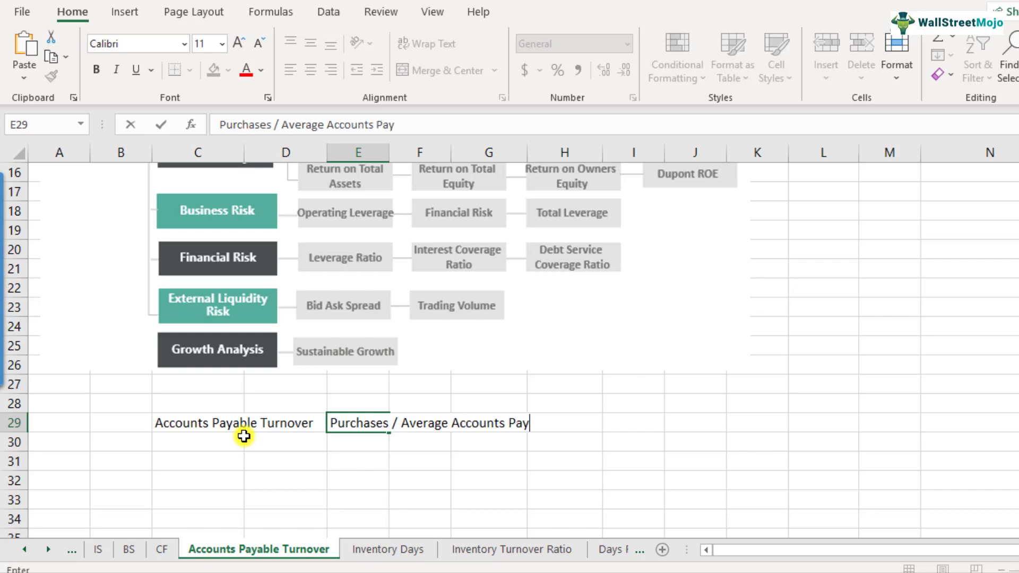
{"action": "key", "text": "Return"}
{"action": "key", "text": "Up"}
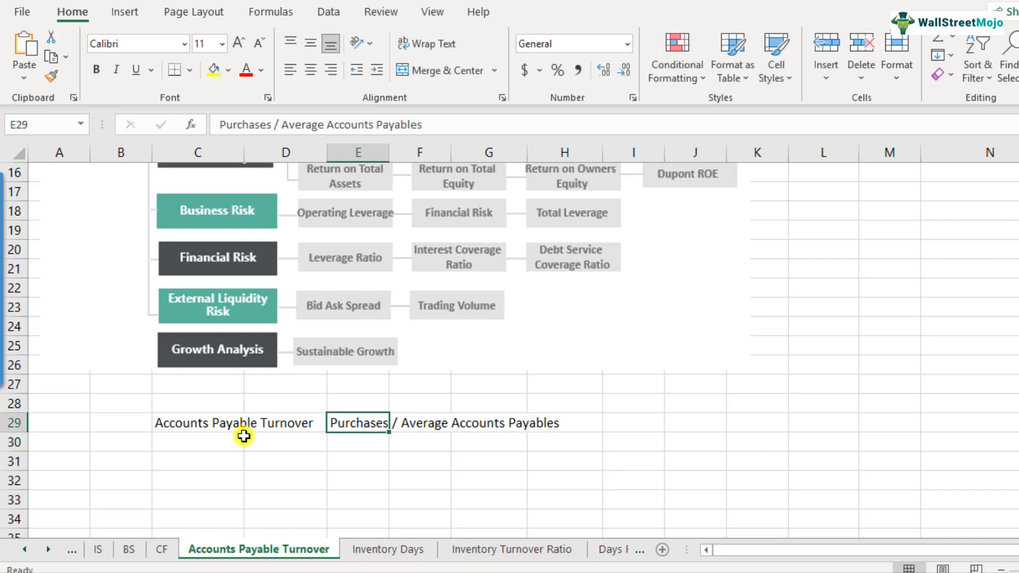
Enter the label "Purchases" in cell D31, two rows below the ratio definition
{"action": "key", "text": "Down"}
{"action": "key", "text": "Down"}
{"action": "key", "text": "Left"}
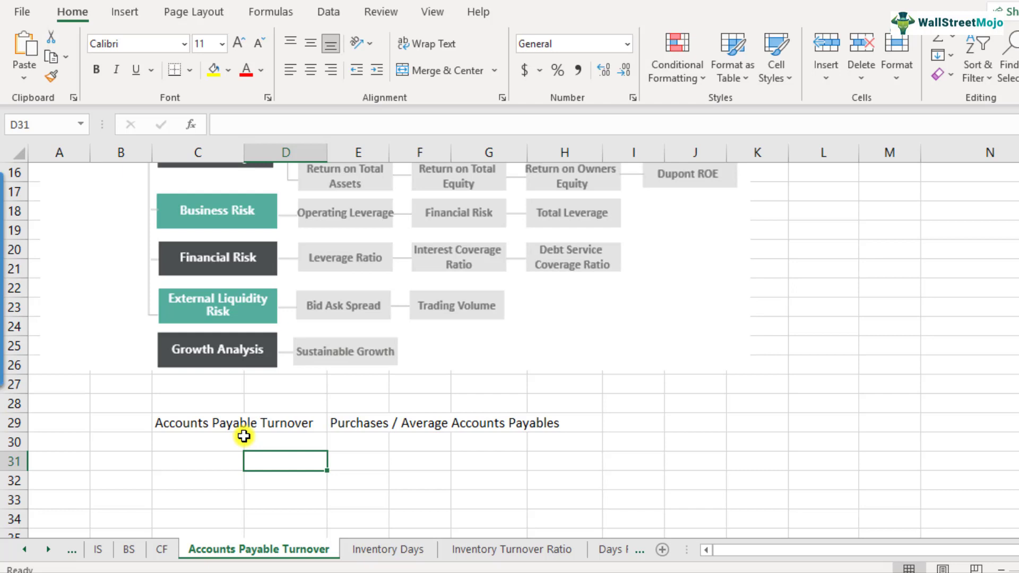
{"action": "type", "text": "Purchases"}
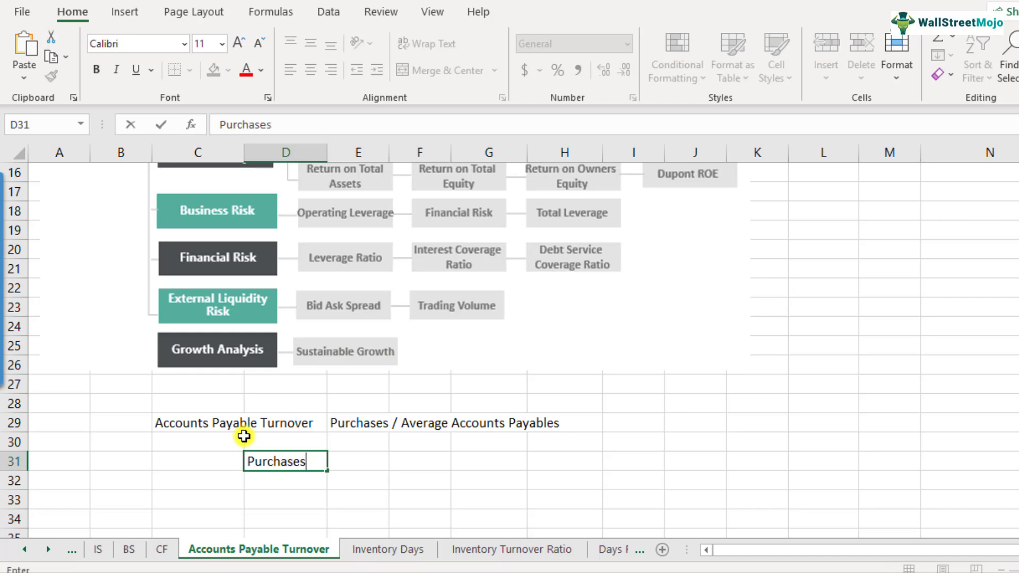
{"action": "key", "text": "Return"}
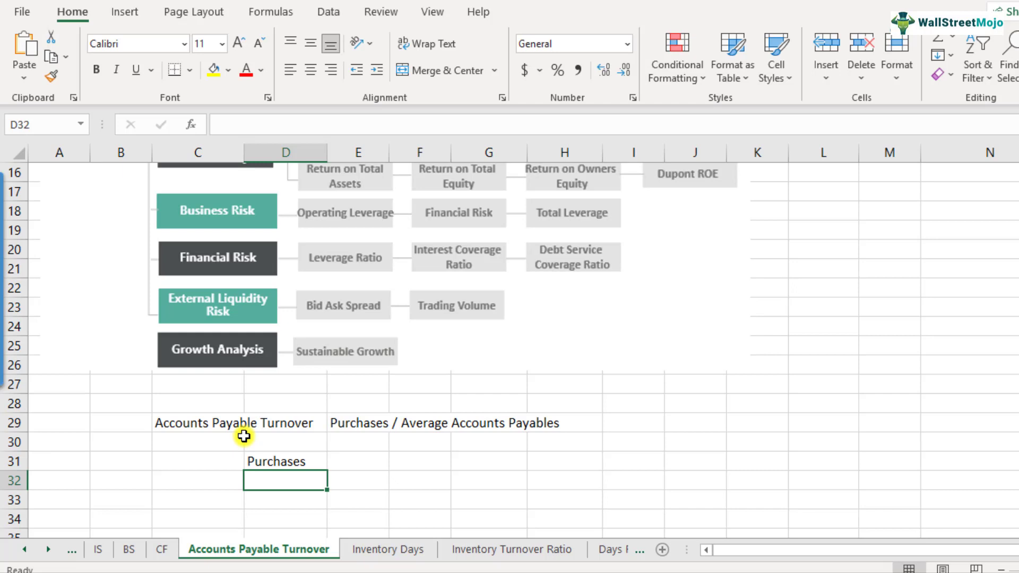
Apply bold to the Purchases label in cell D31
{"action": "key", "text": "Up"}
{"action": "key", "text": "ctrl+b"}
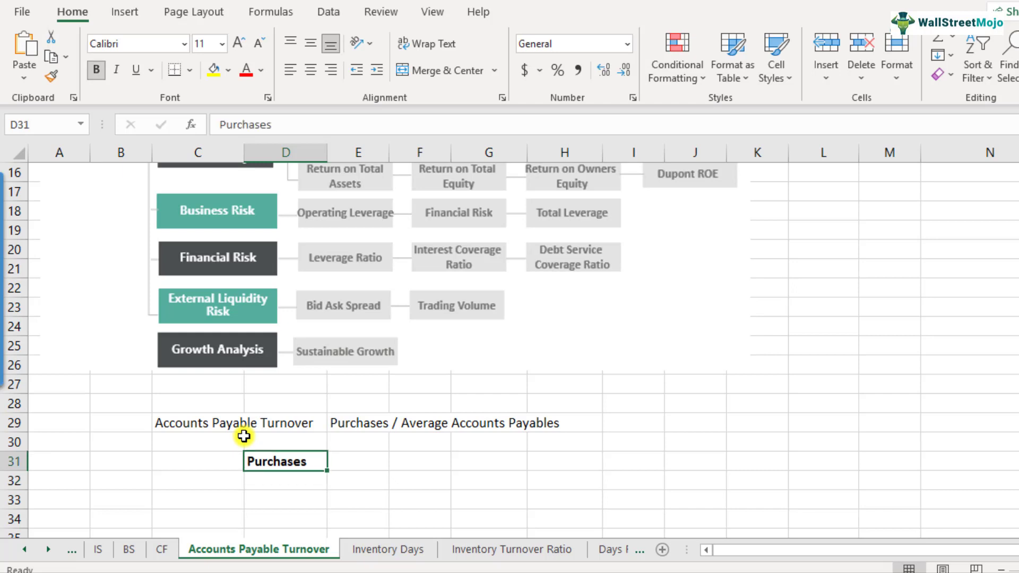
{"action": "key", "text": "Down"}
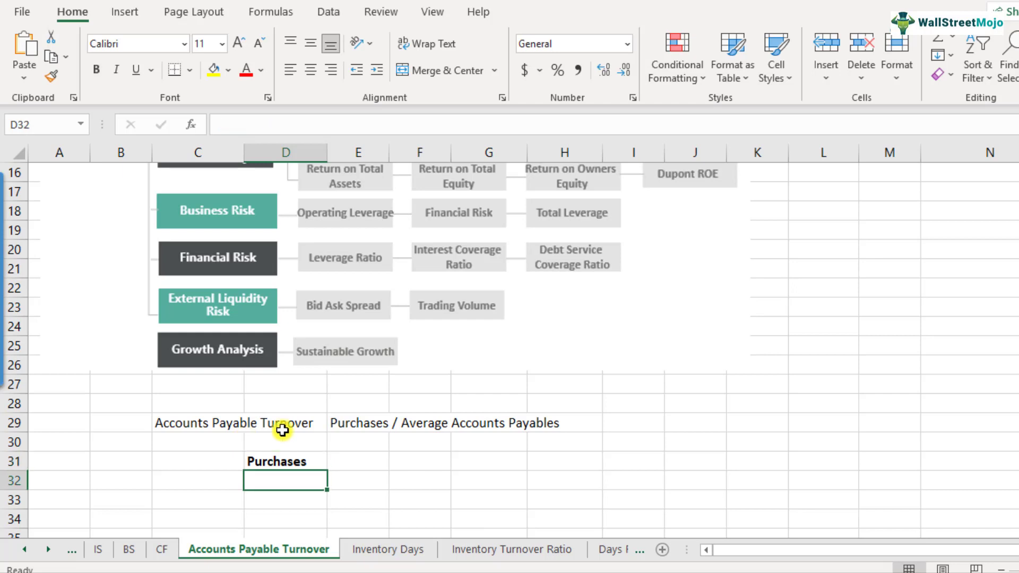
{"action": "left_click", "coordinate": [367, 425]}
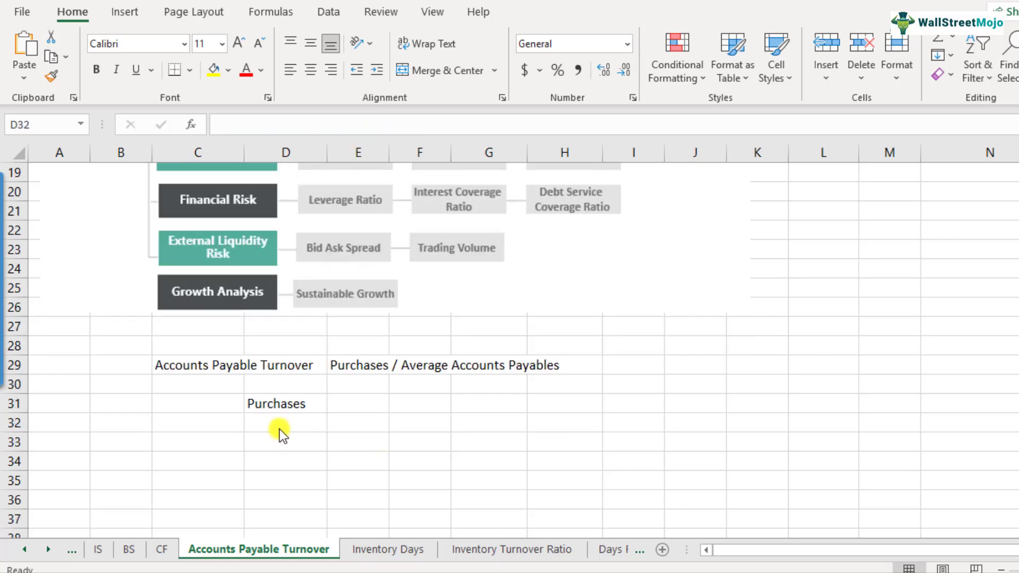
{"action": "left_click", "coordinate": [279, 429]}
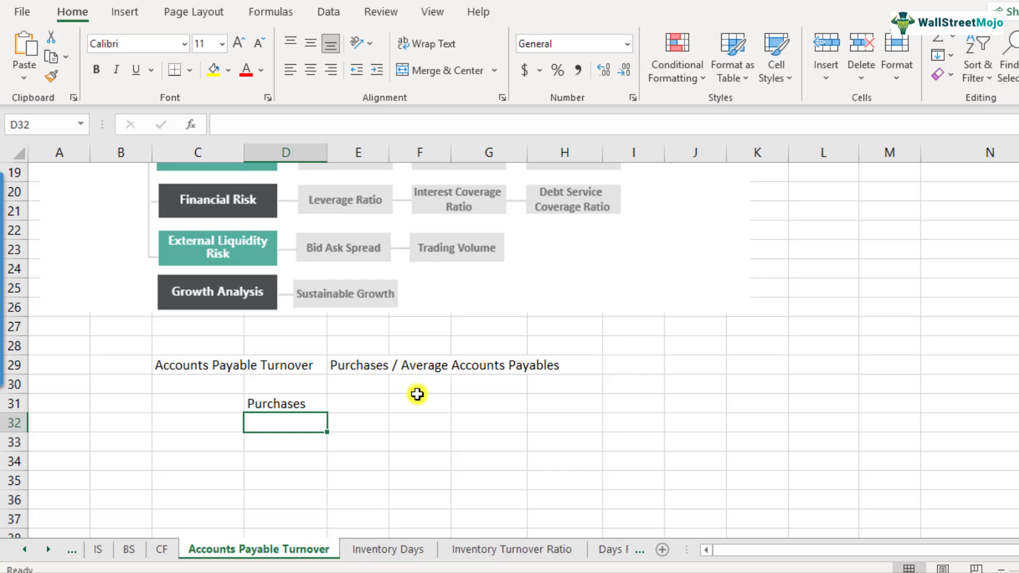
{"action": "left_click", "coordinate": [290, 403]}
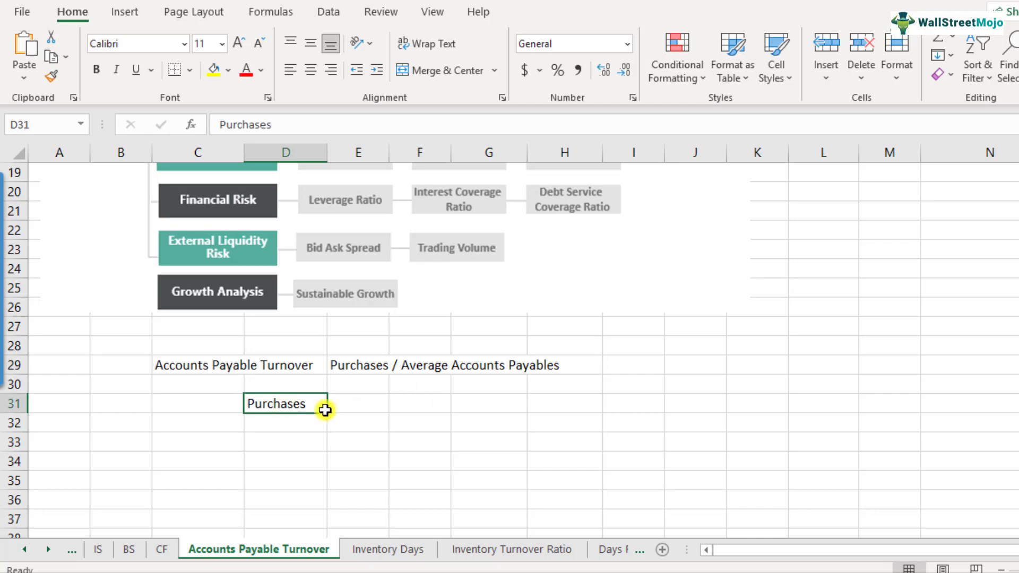
Enter the text "during the year" in cell E31, beside the Purchases label
{"action": "left_click", "coordinate": [350, 407]}
{"action": "type", "text": "durign te"}
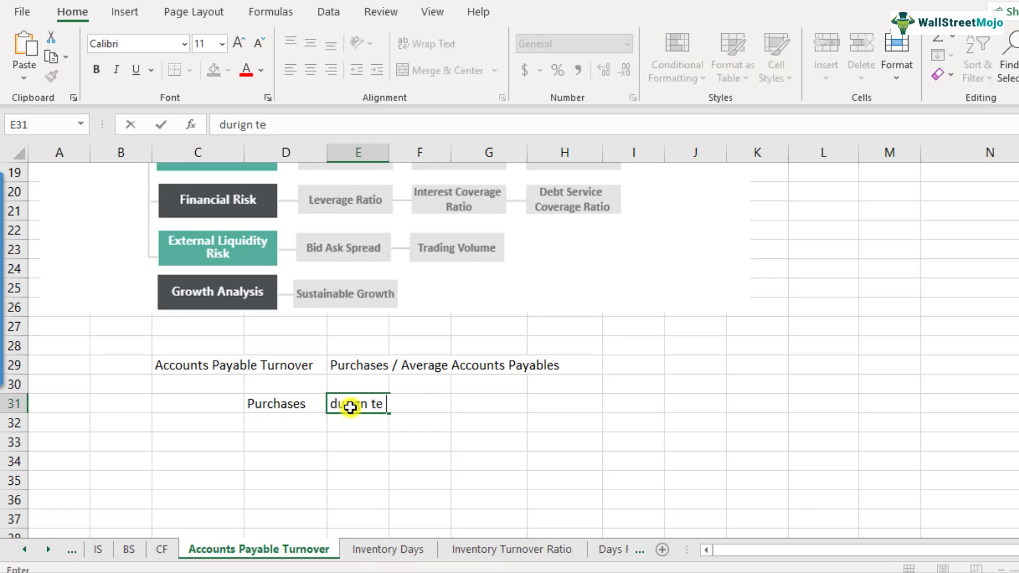
{"action": "key", "text": "BackSpace"}
{"action": "key", "text": "BackSpace"}
{"action": "key", "text": "BackSpace"}
{"action": "key", "text": "BackSpace"}
{"action": "type", "text": "ng the year"}
{"action": "key", "text": "Return"}
{"action": "key", "text": "Left"}
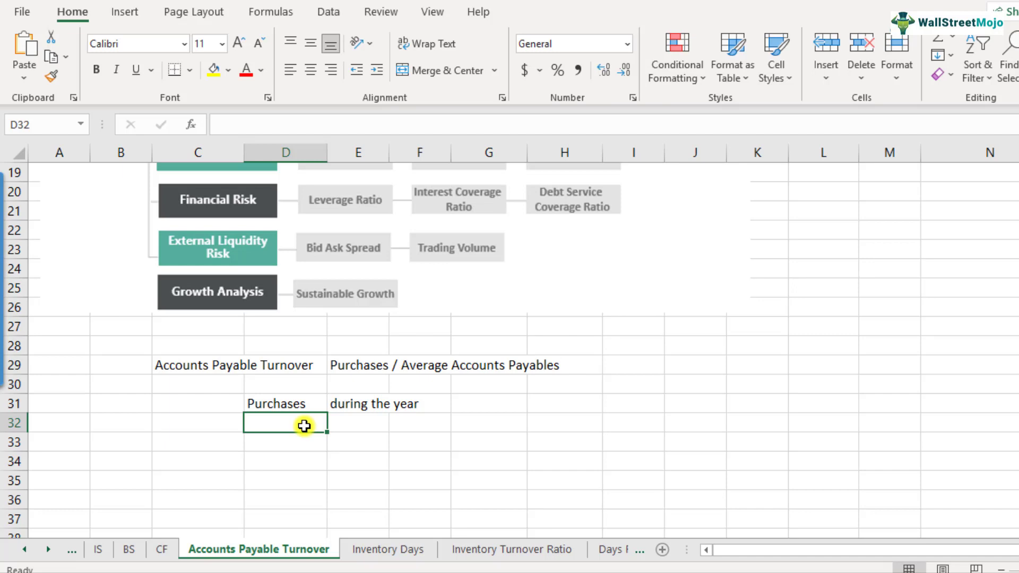
Make the Purchases label in cell D31 bold
{"action": "scroll", "coordinate": [305, 426], "scroll_direction": "down", "scroll_amount": 1}
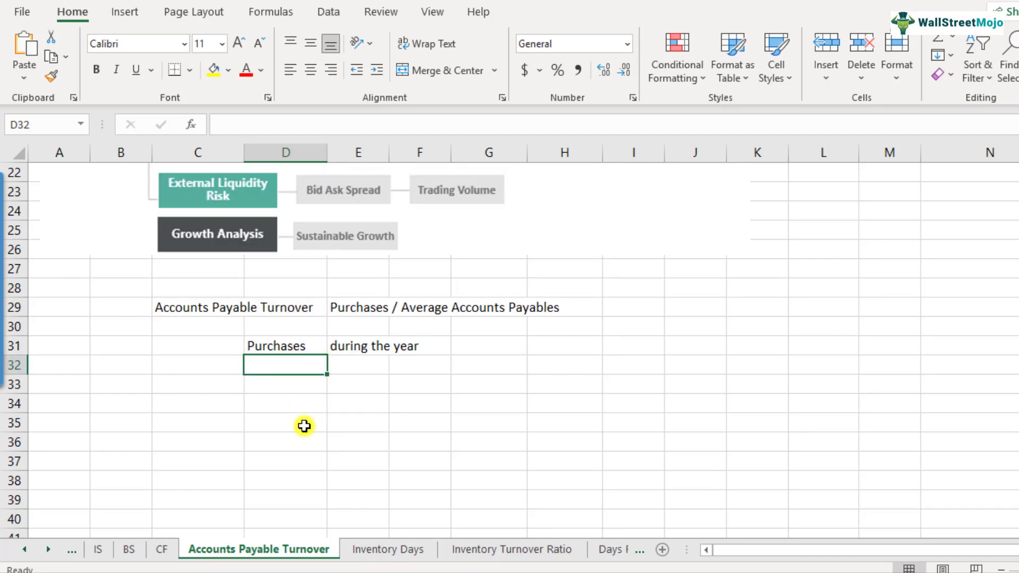
{"action": "left_click", "coordinate": [286, 346]}
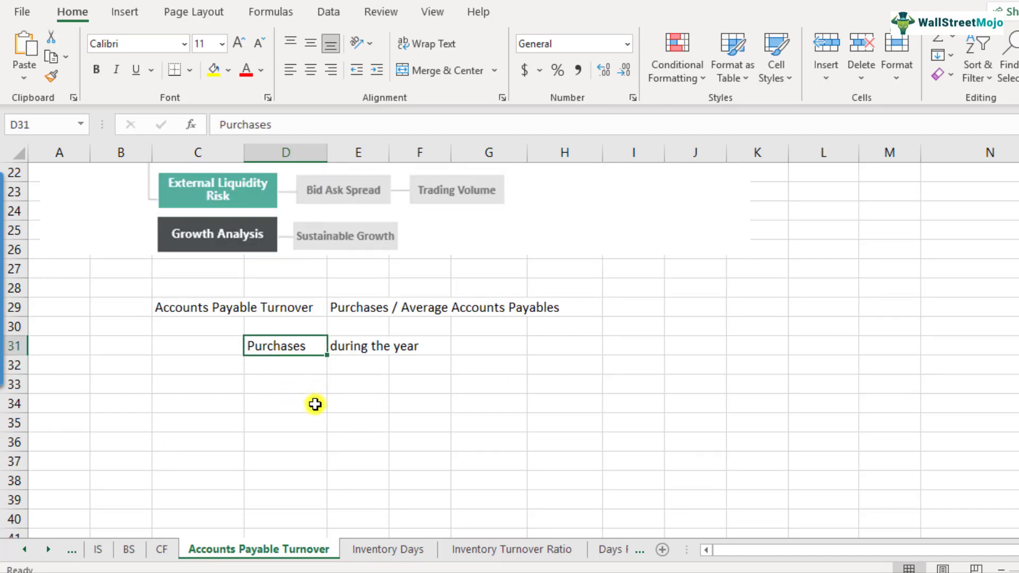
{"action": "key", "text": "ctrl+b"}
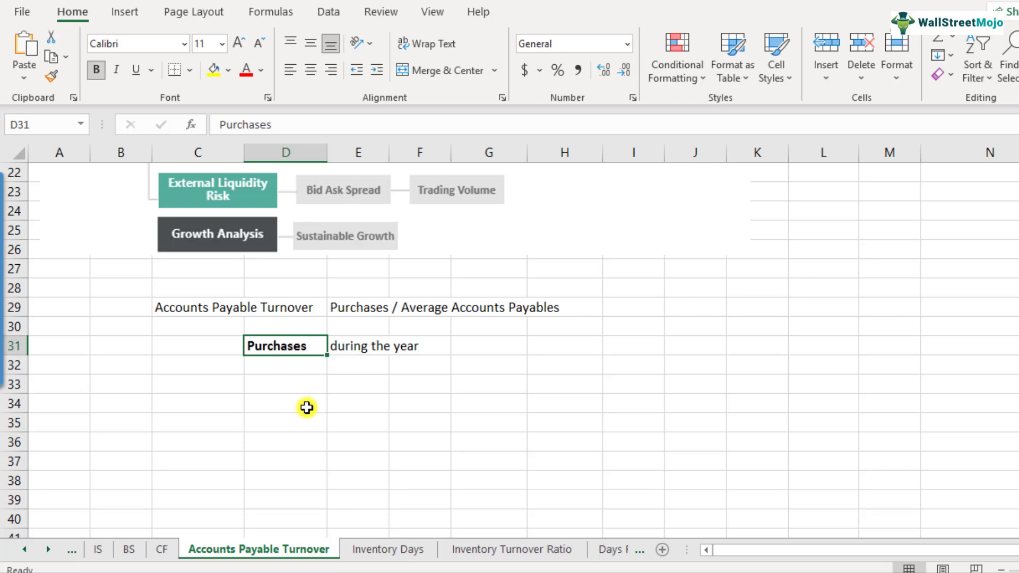
{"action": "left_click", "coordinate": [198, 398]}
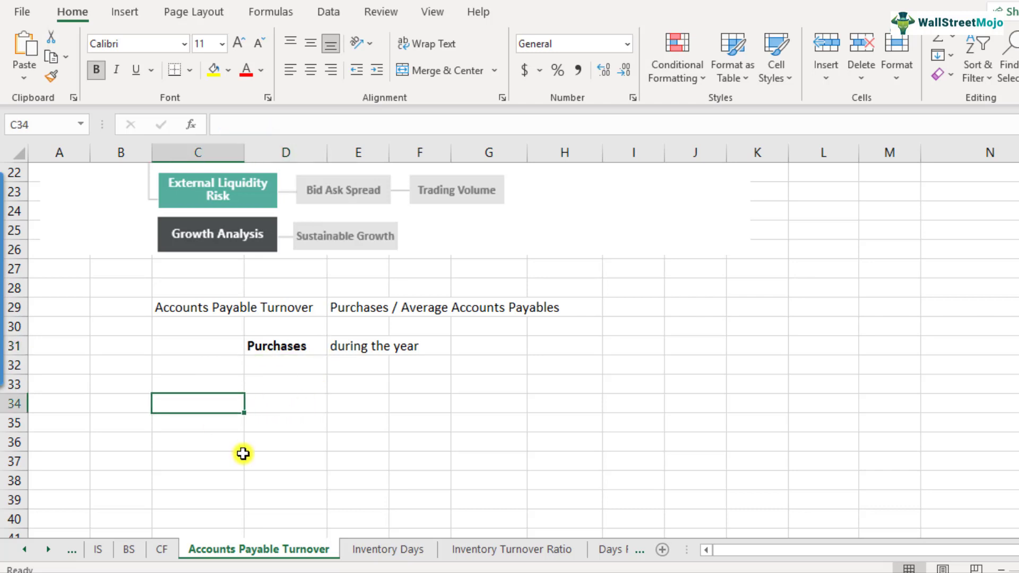
Examine the Cost of sales and Selling, general and administrative expenses rows on the IS sheet for a purchases figure
{"action": "left_click", "coordinate": [107, 548]}
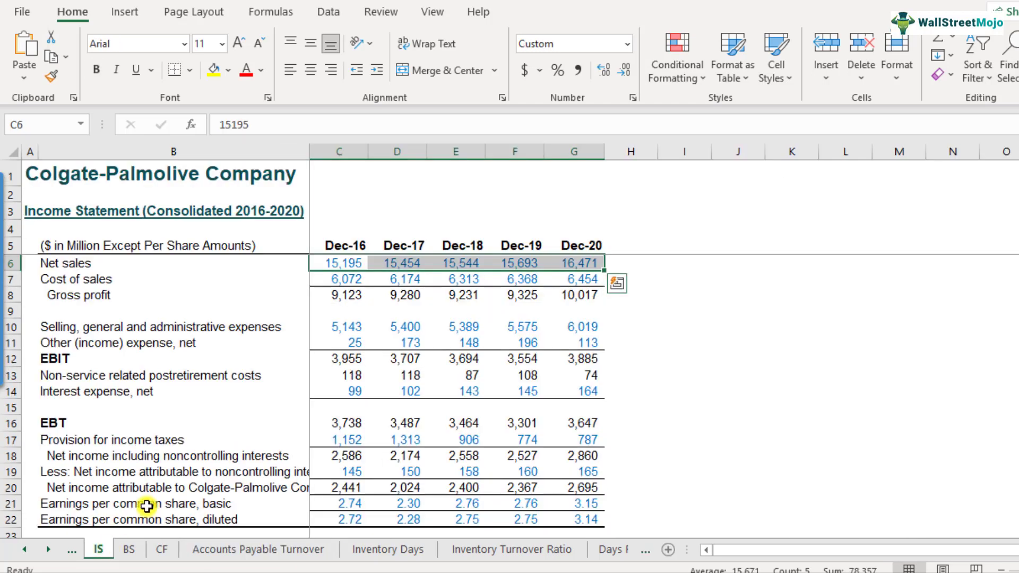
{"action": "left_click", "coordinate": [169, 326]}
{"action": "left_click", "coordinate": [95, 279]}
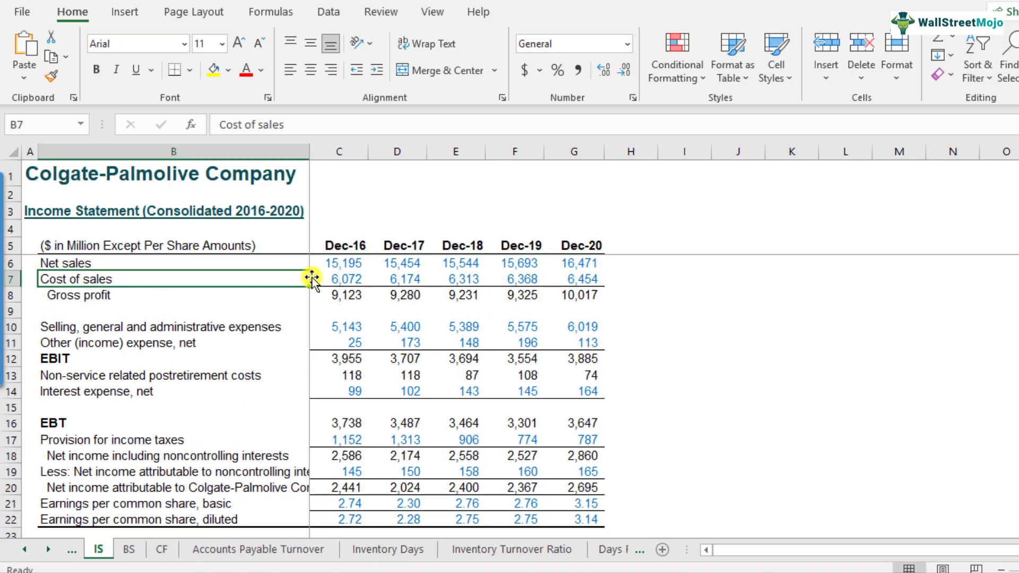
{"action": "left_click", "coordinate": [337, 280]}
{"action": "left_click", "coordinate": [119, 327]}
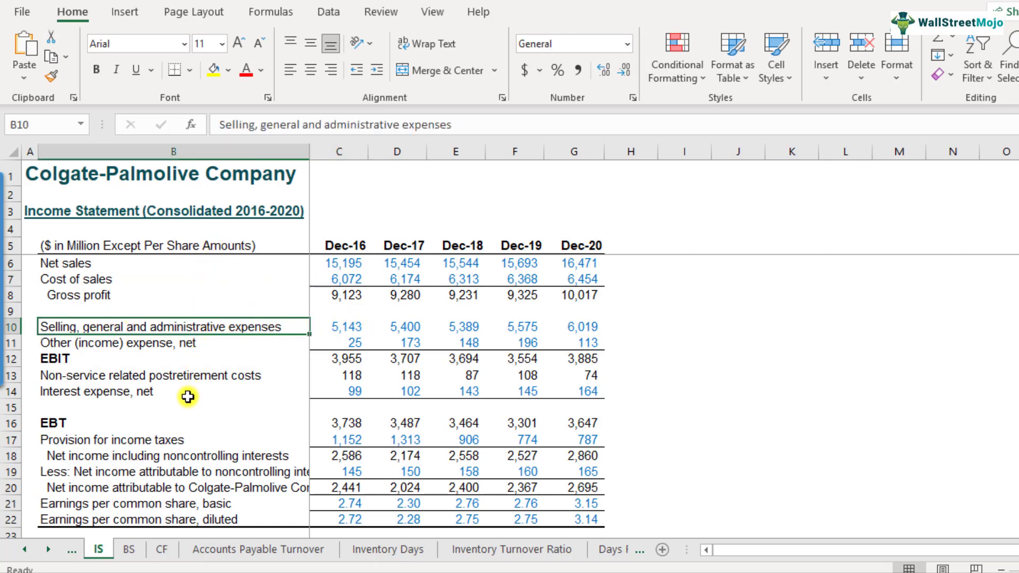
{"action": "left_click", "coordinate": [148, 280]}
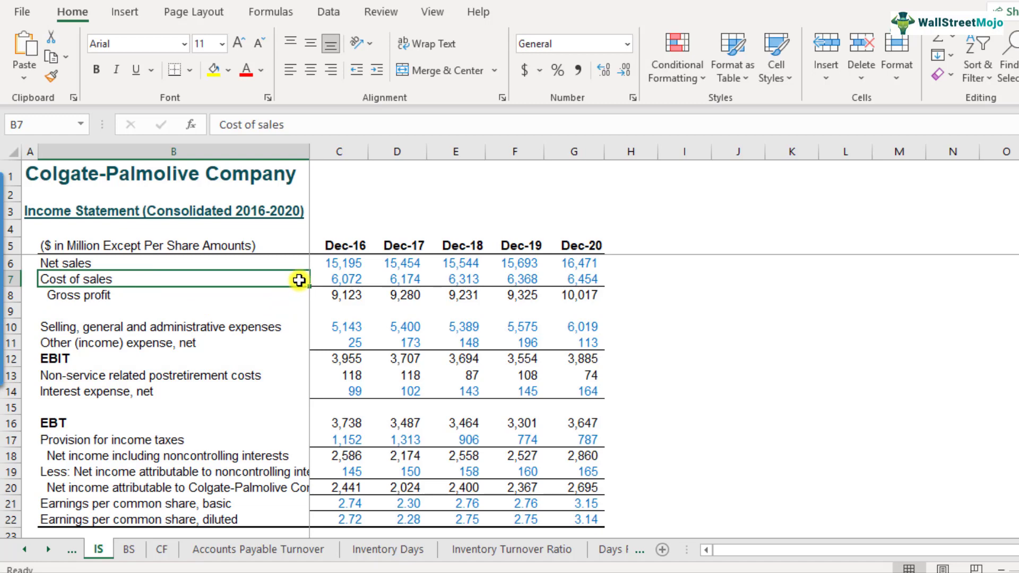
Enter the heading "BASE Equation" in cell C33 of the Accounts Payable Turnover sheet
{"action": "left_click", "coordinate": [257, 546]}
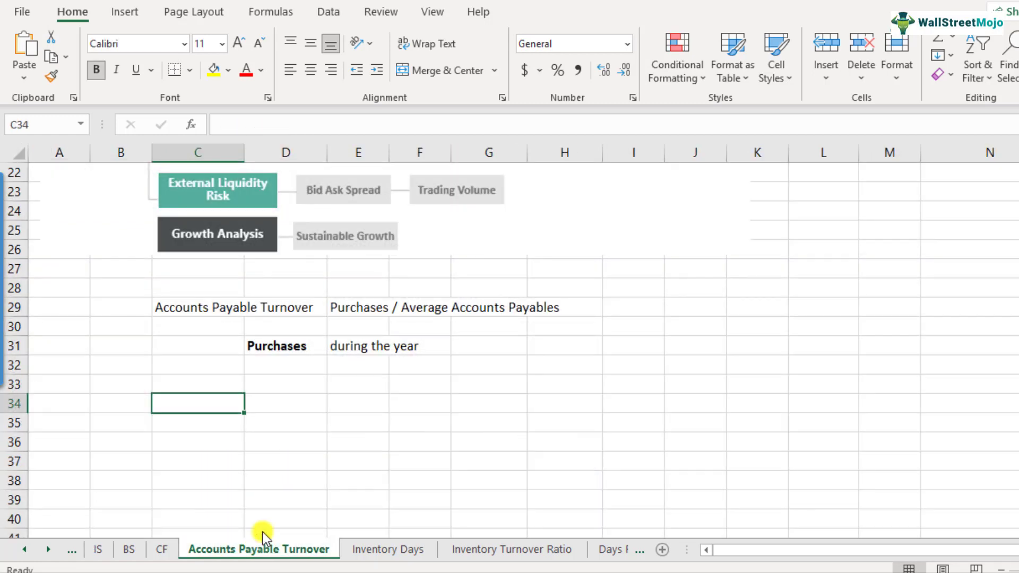
{"action": "left_click", "coordinate": [208, 389]}
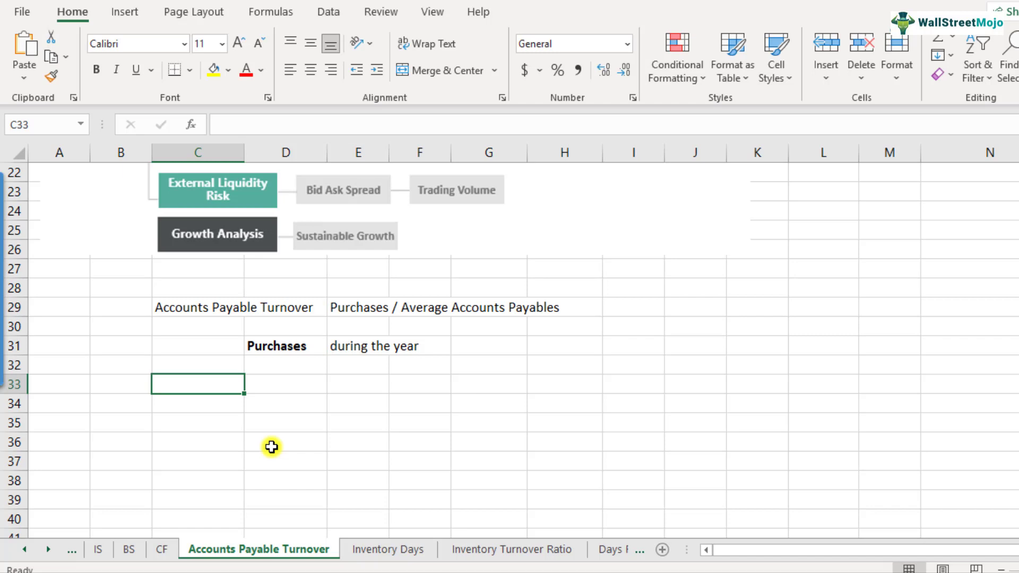
{"action": "key", "text": "Right"}
{"action": "key", "text": "Left"}
{"action": "type", "text": "BA"}
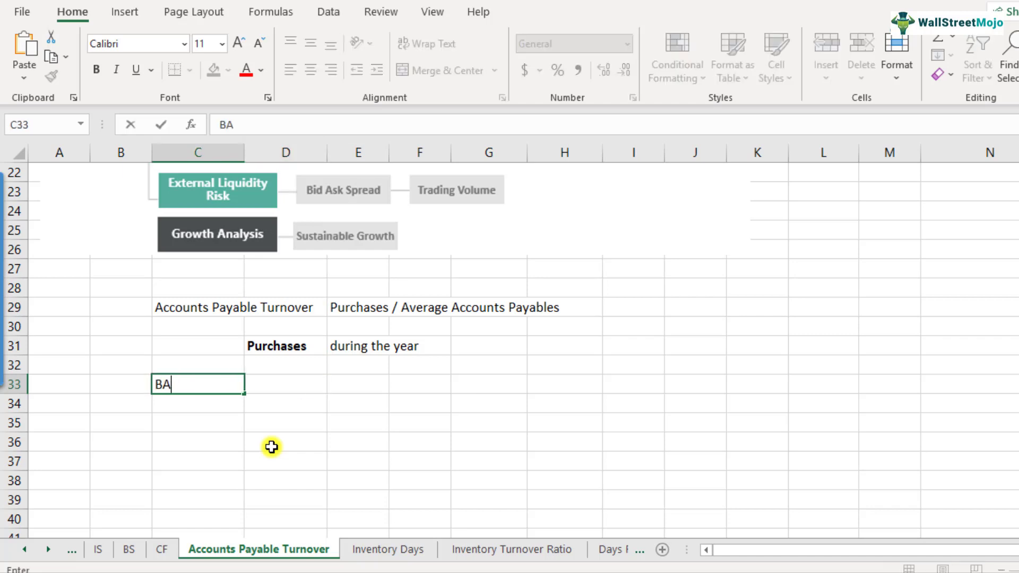
{"action": "type", "text": "SE Equ"}
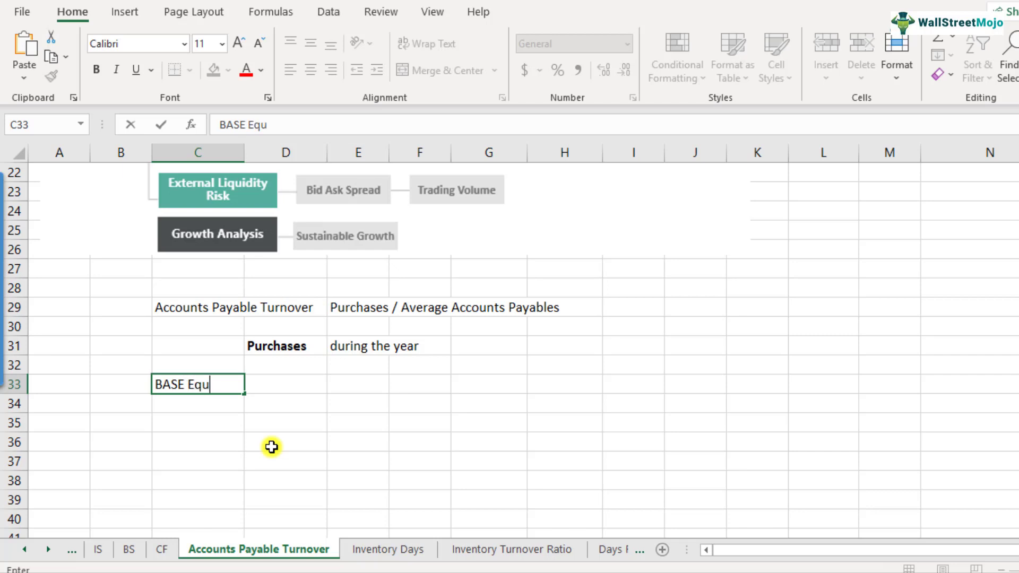
{"action": "type", "text": "ation"}
{"action": "key", "text": "Return"}
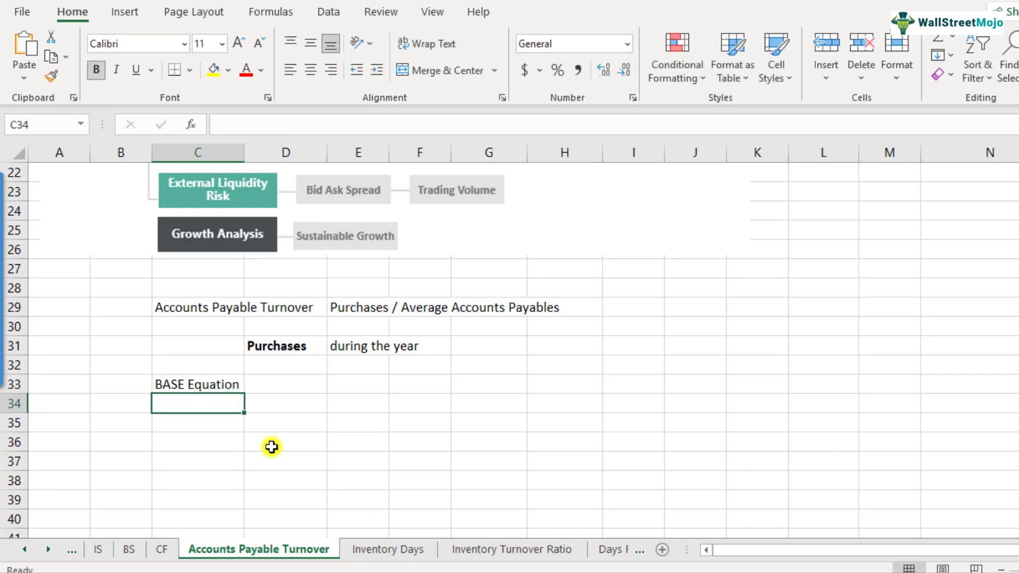
Enter the text "Beginning Inventory + Addition to Inventory = cost of Goodss SOLD + Ending Inventory" in cell C35
{"action": "key", "text": "Down"}
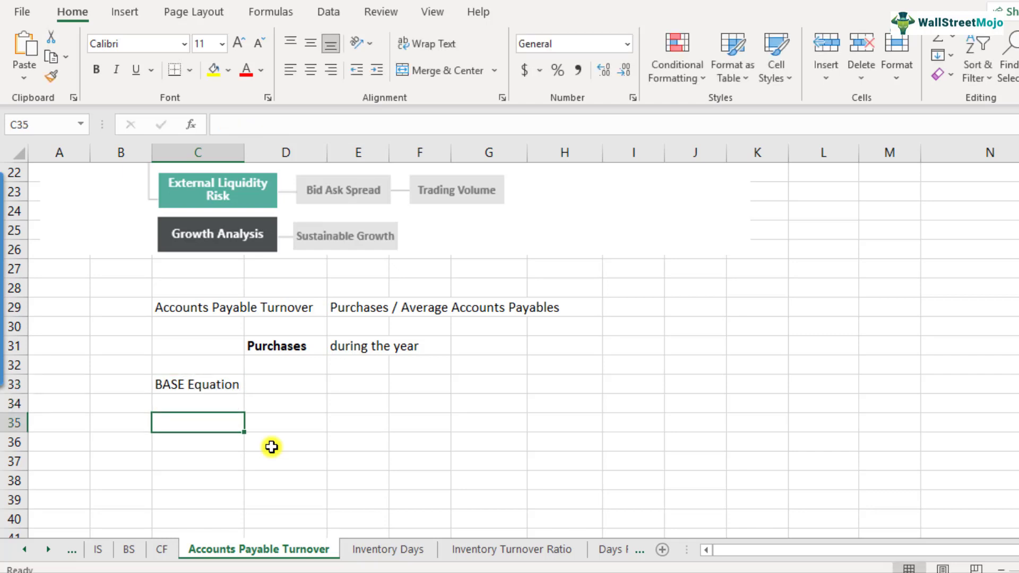
{"action": "type", "text": "Beginner"}
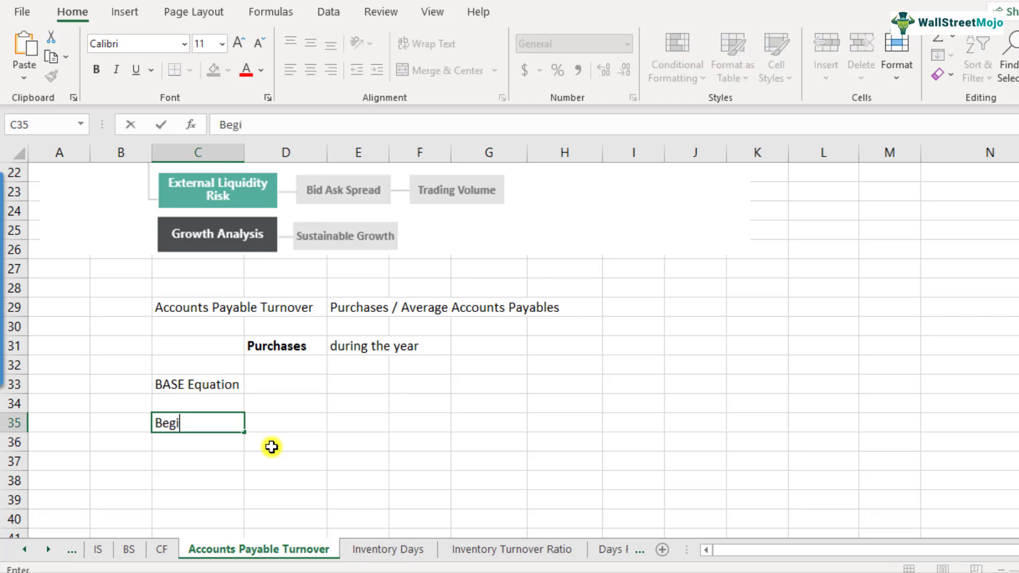
{"action": "key", "text": "BackSpace"}
{"action": "key", "text": "BackSpace"}
{"action": "type", "text": "ing Inventory"}
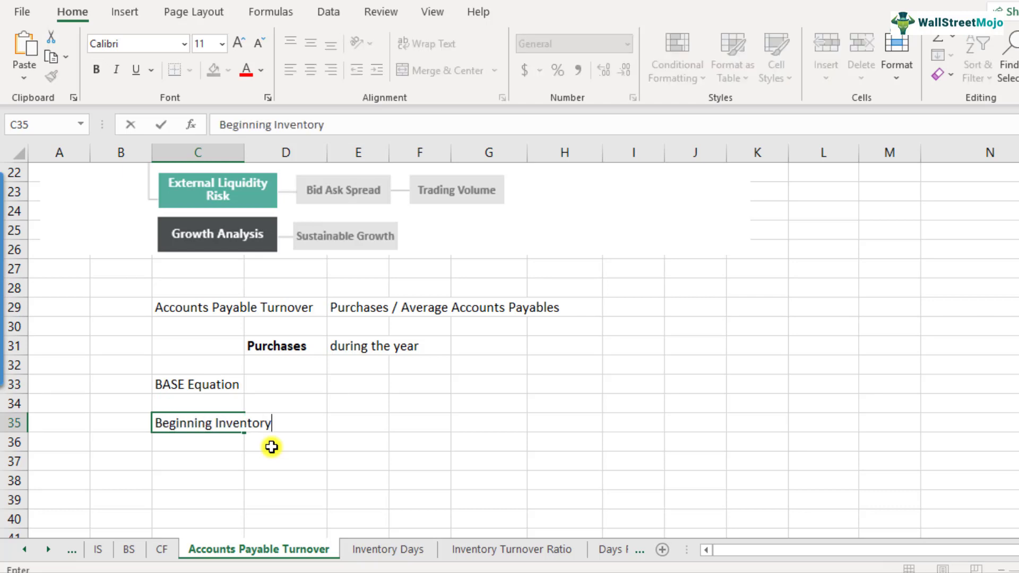
{"action": "type", "text": " + Addition to Inventory = "}
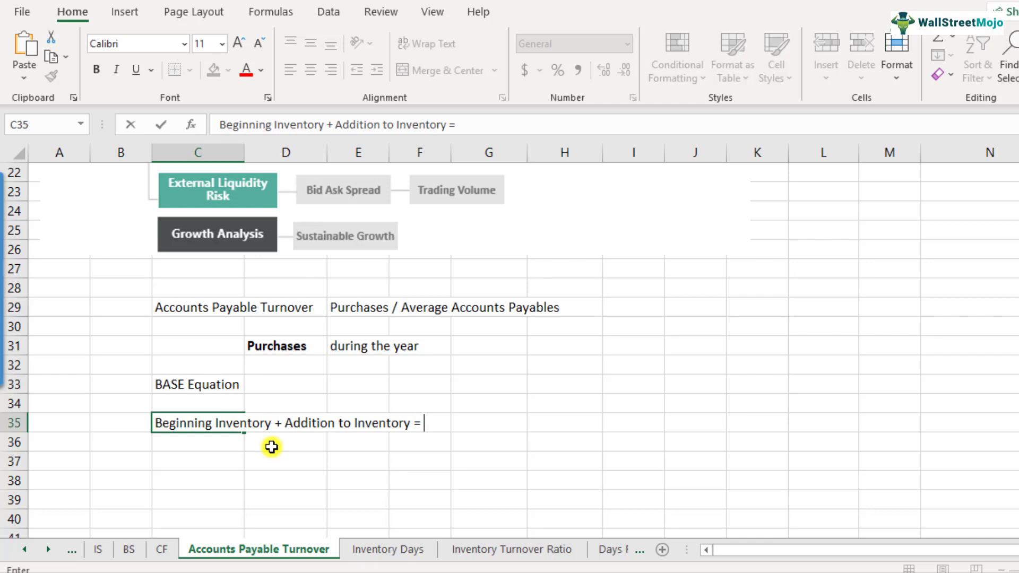
{"action": "type", "text": "cost of Goodsl"}
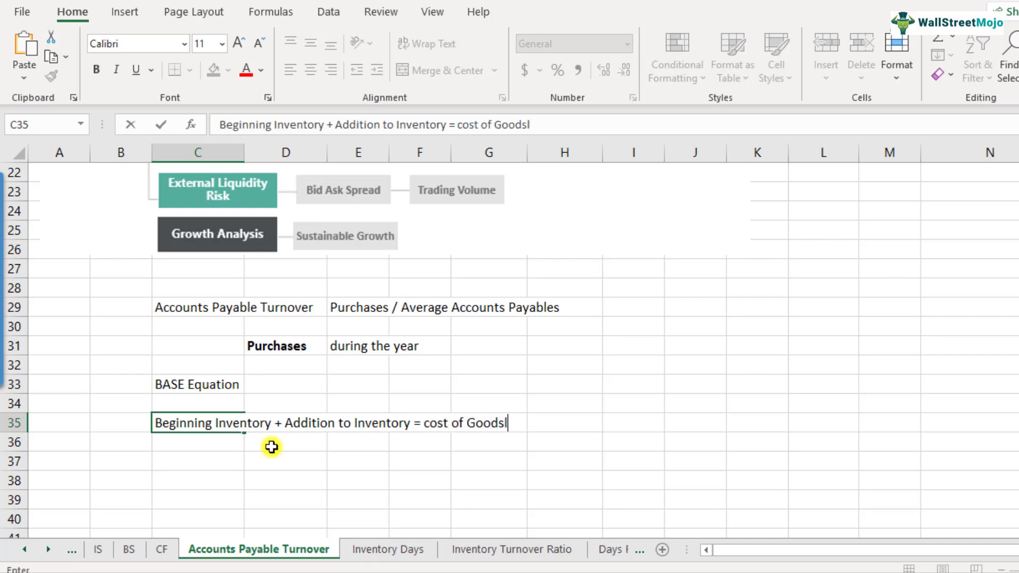
{"action": "key", "text": "BackSpace"}
{"action": "key", "text": "BackSpace"}
{"action": "type", "text": "s SOLD + Ending E"}
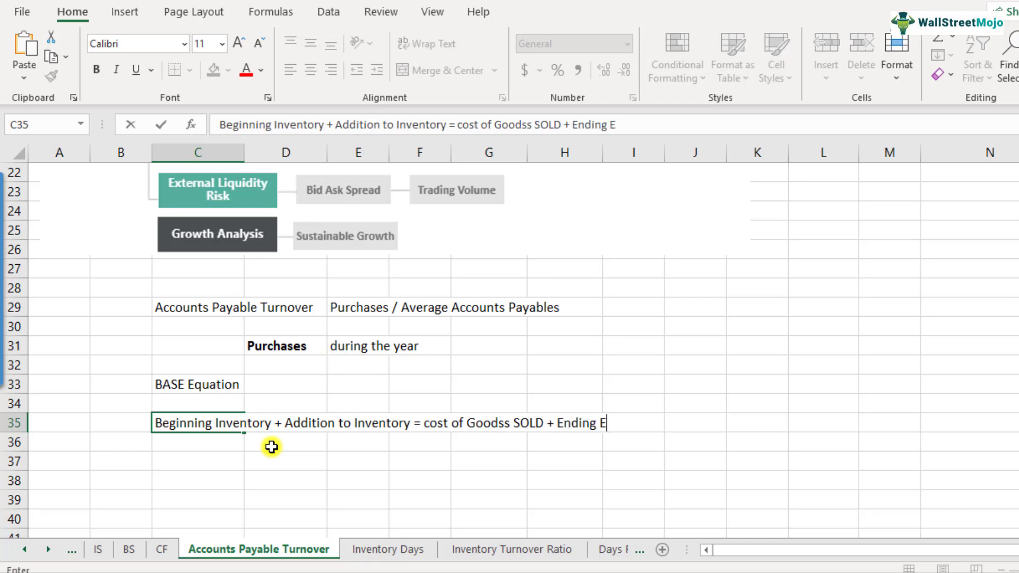
{"action": "key", "text": "BackSpace"}
{"action": "type", "text": "Inventory"}
{"action": "key", "text": "Return"}
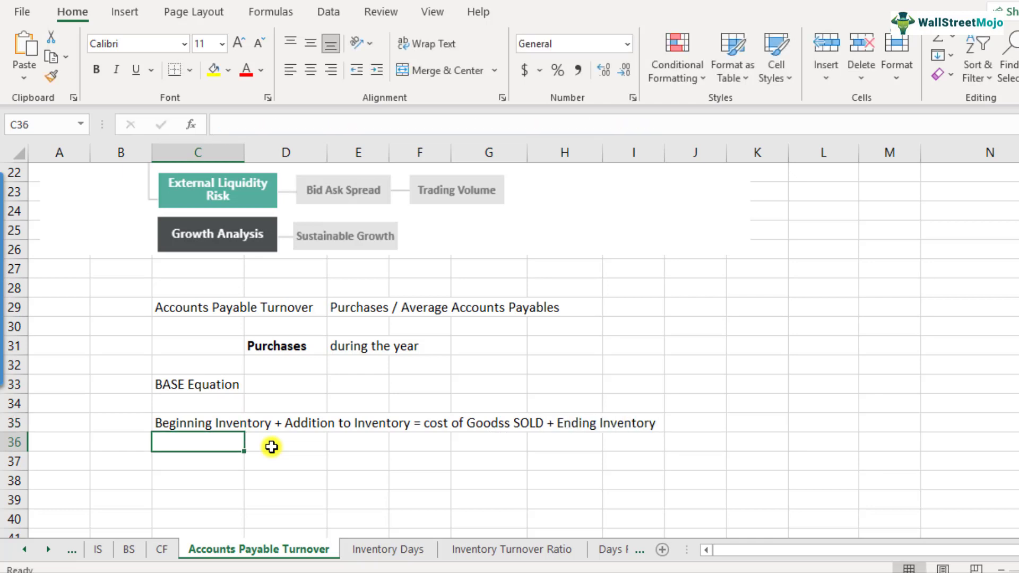
Make only the word "Beginning" bold within the inventory equation in cell C35
{"action": "left_click", "coordinate": [205, 425]}
{"action": "double_click", "coordinate": [209, 425]}
{"action": "left_click_drag", "start_coordinate": [211, 423], "coordinate": [152, 422]}
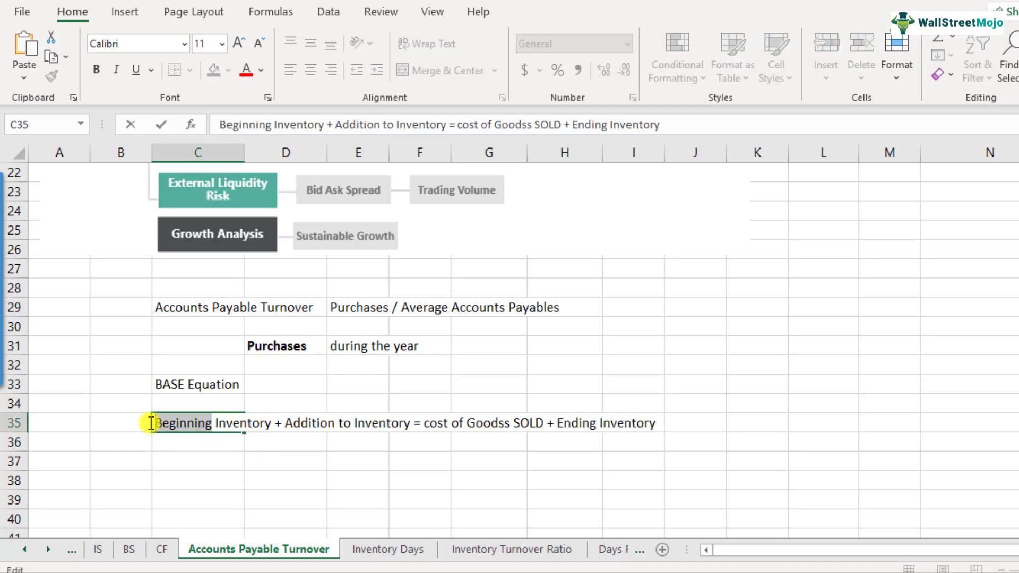
{"action": "key", "text": "ctrl+b"}
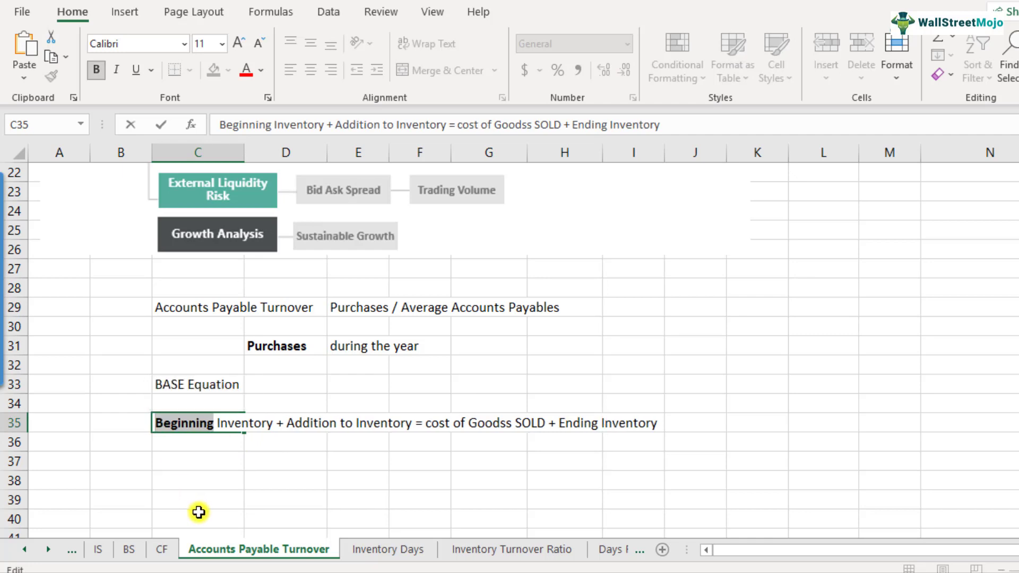
{"action": "left_click", "coordinate": [211, 462]}
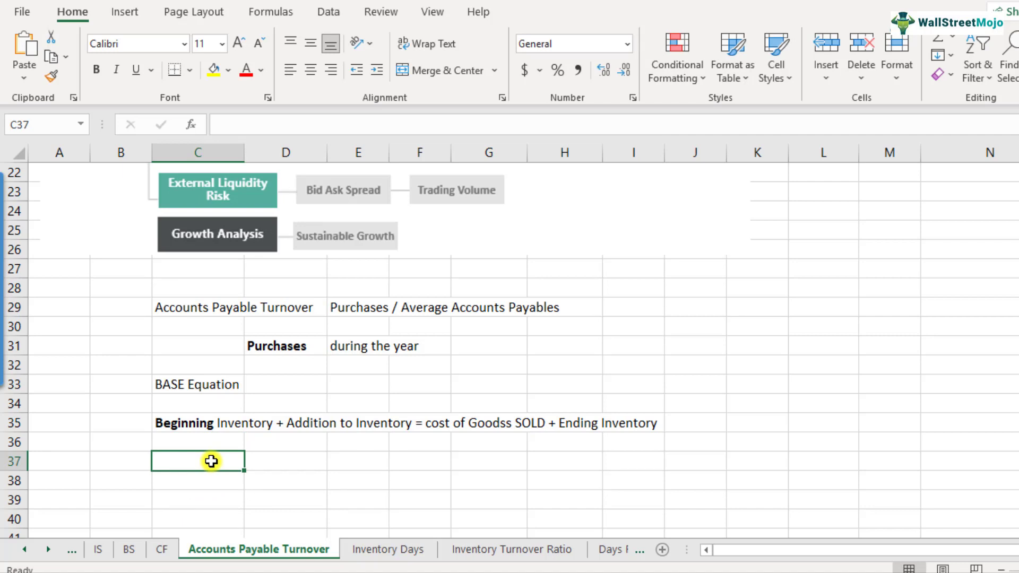
Make the word "Addition" bold within the inventory equation in cell C35
{"action": "left_click", "coordinate": [175, 422]}
{"action": "double_click", "coordinate": [180, 422]}
{"action": "left_click_drag", "start_coordinate": [286, 424], "coordinate": [338, 424]}
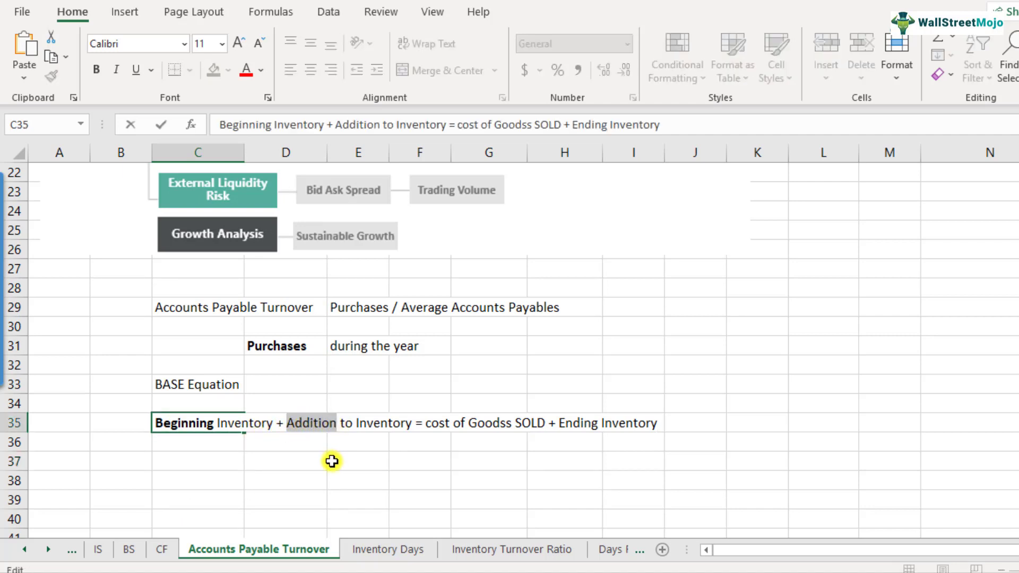
{"action": "key", "text": "ctrl+b"}
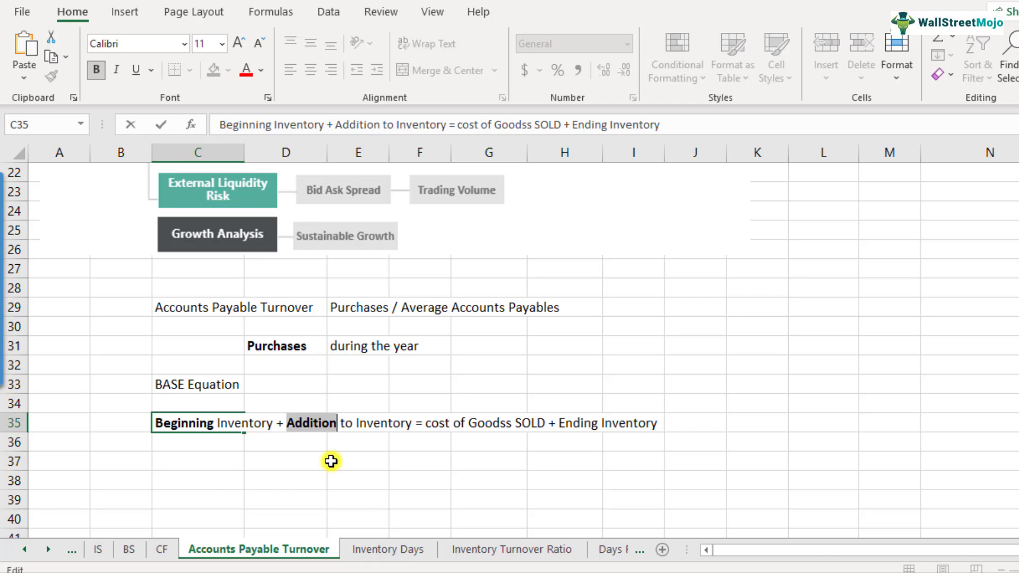
Correct the wording in the C35 equation to "Cost of Goods SOLD", capitalising Cost and removing the extra s from Goods
{"action": "left_click", "coordinate": [430, 423]}
{"action": "key", "text": "BackSpace"}
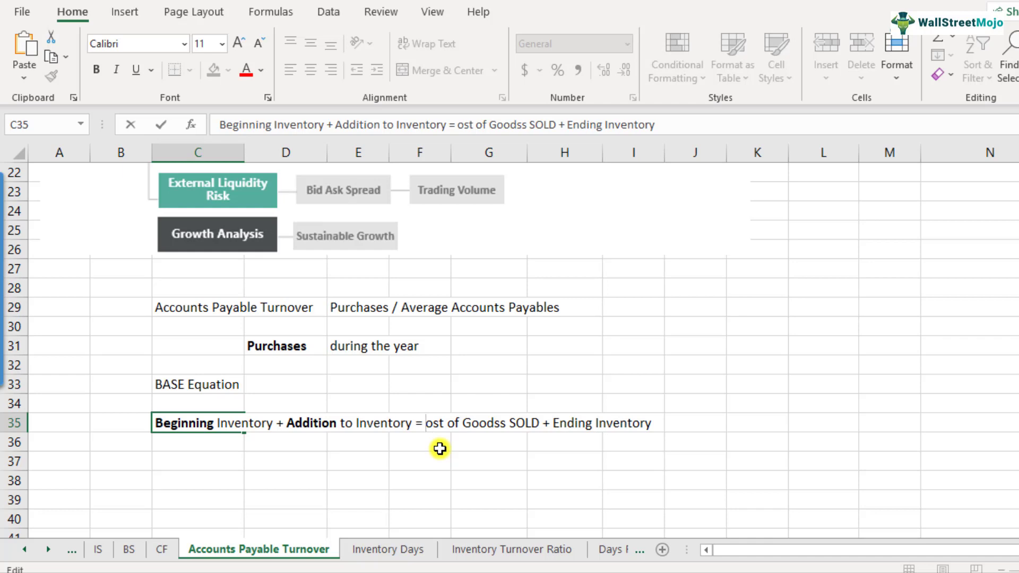
{"action": "type", "text": "C"}
{"action": "key", "text": "Left"}
{"action": "key", "text": "Left"}
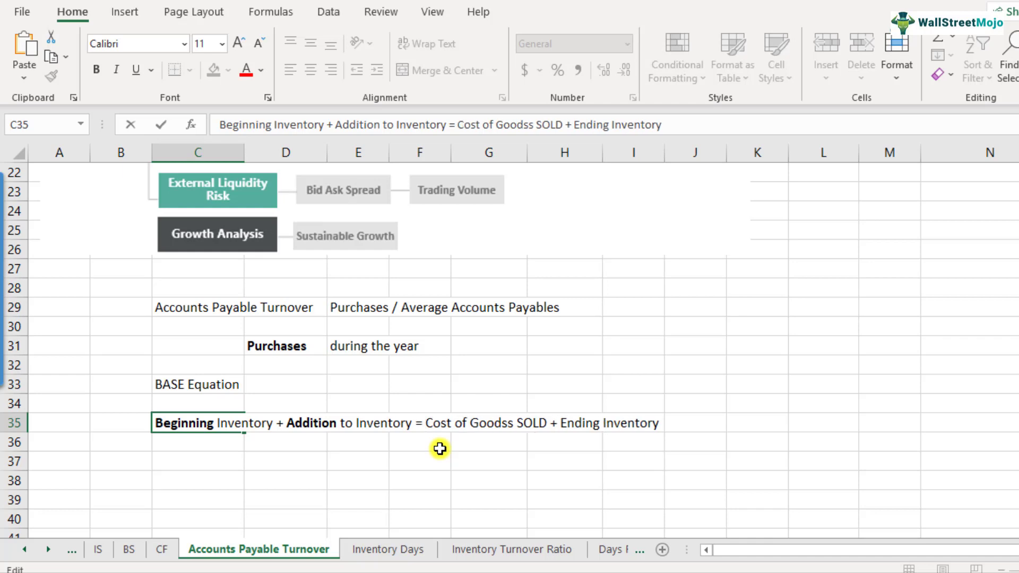
{"action": "key", "text": "ctrl+shift+Right"}
{"action": "key", "text": "Right"}
{"action": "key", "text": "Right"}
{"action": "key", "text": "Right"}
{"action": "key", "text": "Right"}
{"action": "key", "text": "Right"}
{"action": "key", "text": "Right"}
{"action": "key", "text": "Right"}
{"action": "key", "text": "Right"}
{"action": "key", "text": "Delete"}
{"action": "key", "text": "Right"}
{"action": "key", "text": "Right"}
{"action": "key", "text": "Right"}
{"action": "key", "text": "Right"}
{"action": "key", "text": "Right"}
{"action": "key", "text": "Right"}
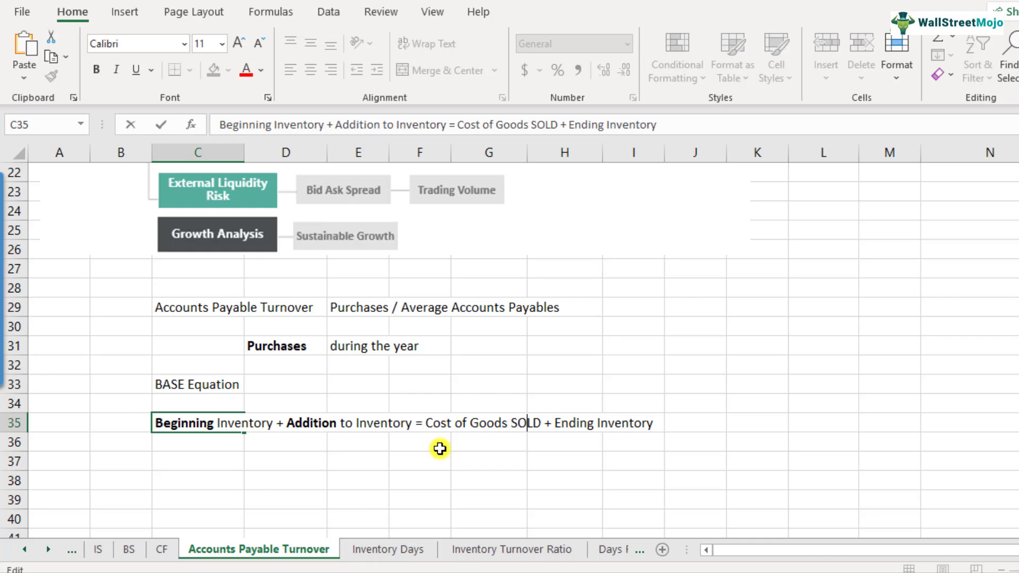
Make only the word "SOLD" bold in the C35 equation and commit the cell edit
{"action": "key", "text": "ctrl+shift+Left"}
{"action": "key", "text": "ctrl+shift+Left"}
{"action": "key", "text": "ctrl+shift+Left"}
{"action": "key", "text": "ctrl+shift+Left"}
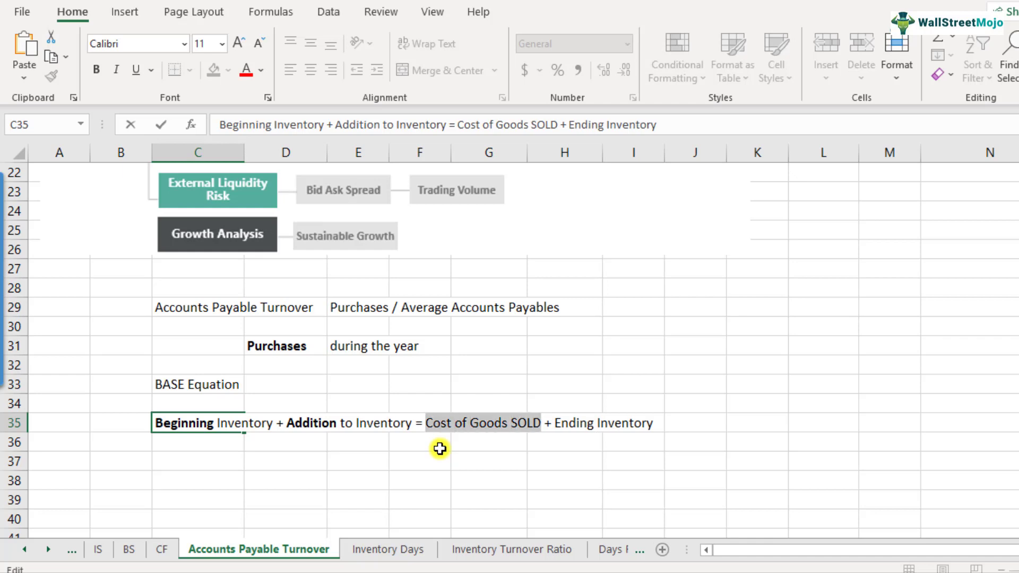
{"action": "key", "text": "ctrl+shift+Right"}
{"action": "key", "text": "ctrl+shift+Right"}
{"action": "key", "text": "ctrl+shift+Right"}
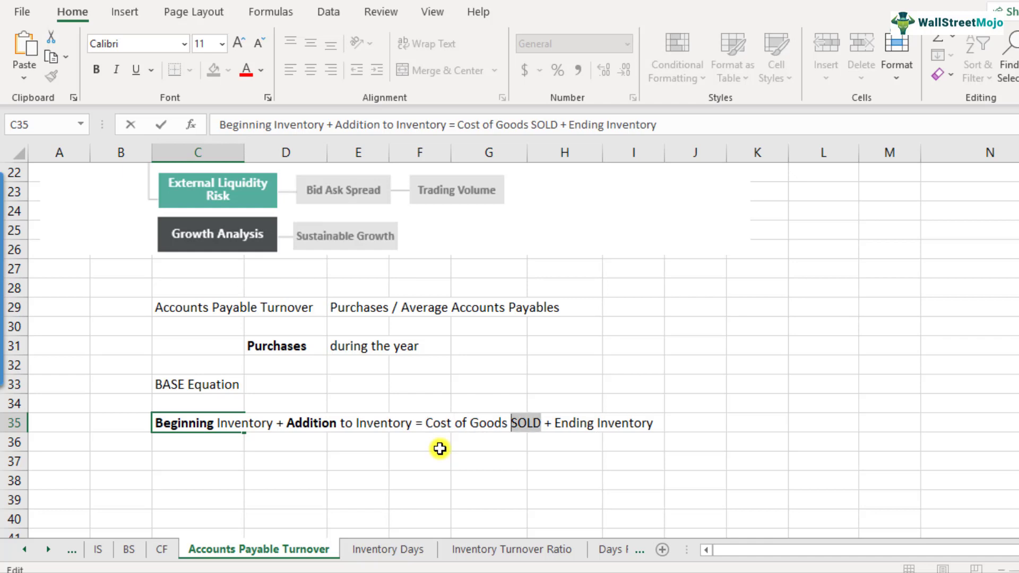
{"action": "key", "text": "ctrl+b"}
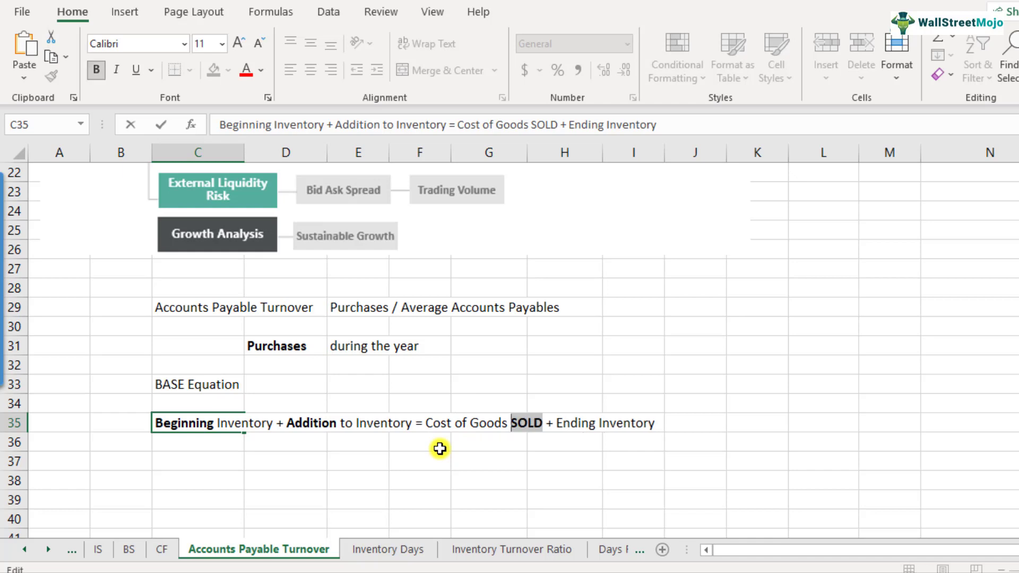
{"action": "key", "text": "Return"}
Make the word "Ending" bold within the inventory equation in cell C35
{"action": "key", "text": "Up"}
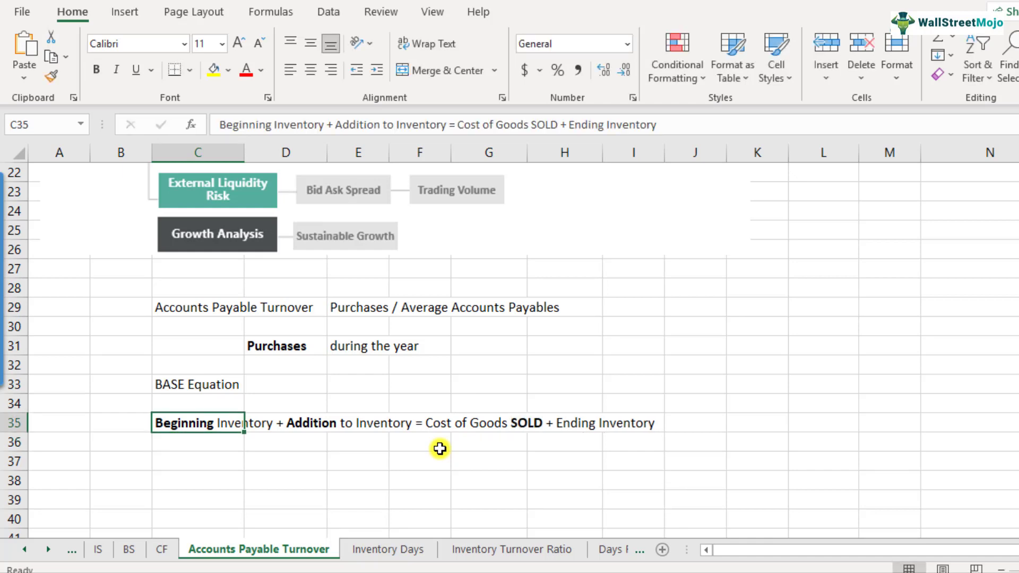
{"action": "key", "text": "F2"}
{"action": "key", "text": "ctrl+Left"}
{"action": "key", "text": "ctrl+Left"}
{"action": "key", "text": "ctrl+Right"}
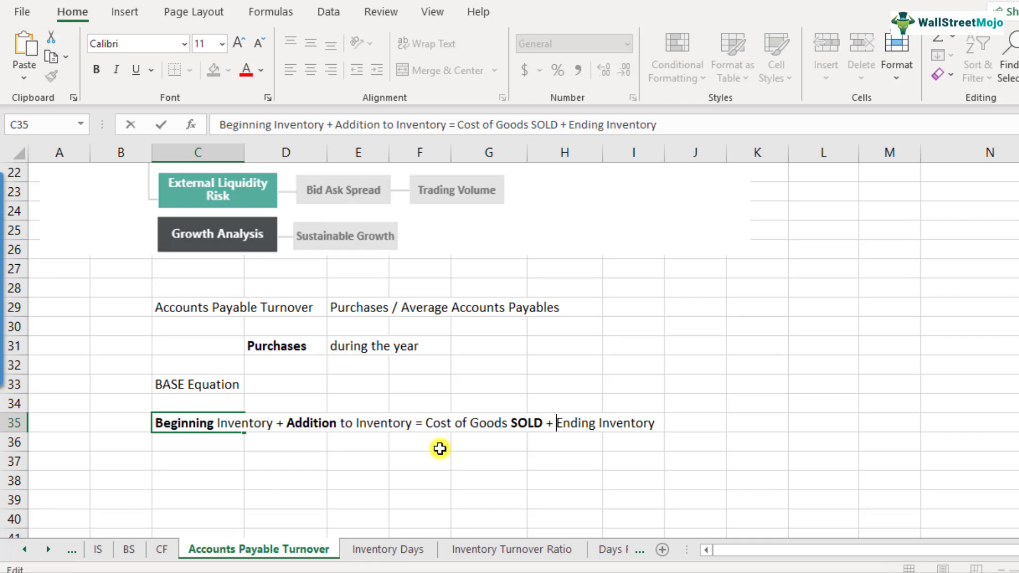
{"action": "key", "text": "ctrl+shift+Right"}
{"action": "key", "text": "shift+Left"}
{"action": "key", "text": "ctrl+b"}
{"action": "key", "text": "Return"}
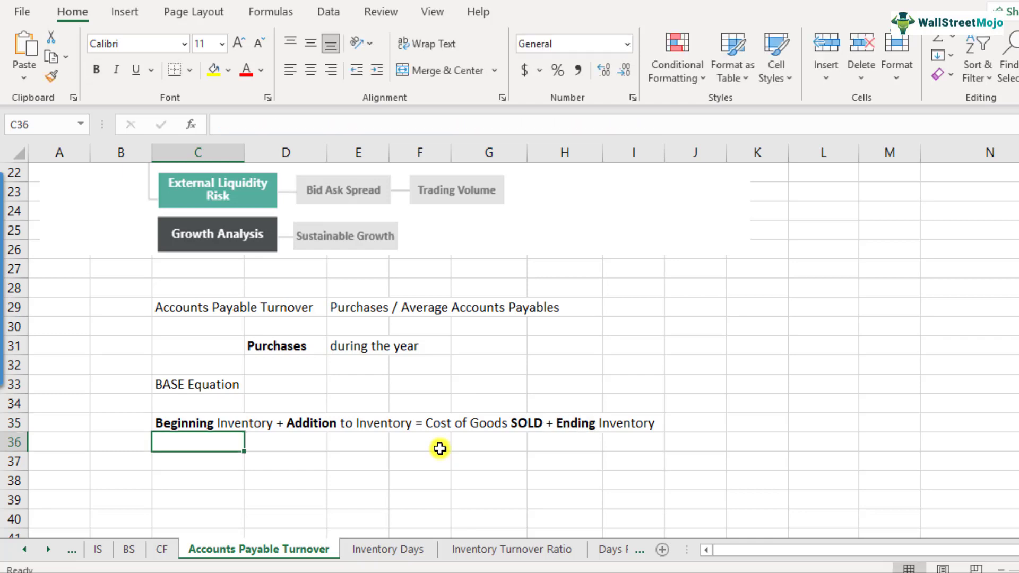
Enter the text "Addition ot Inventory = Purchases" in cell C37, two rows below the equation
{"action": "left_click", "coordinate": [216, 458]}
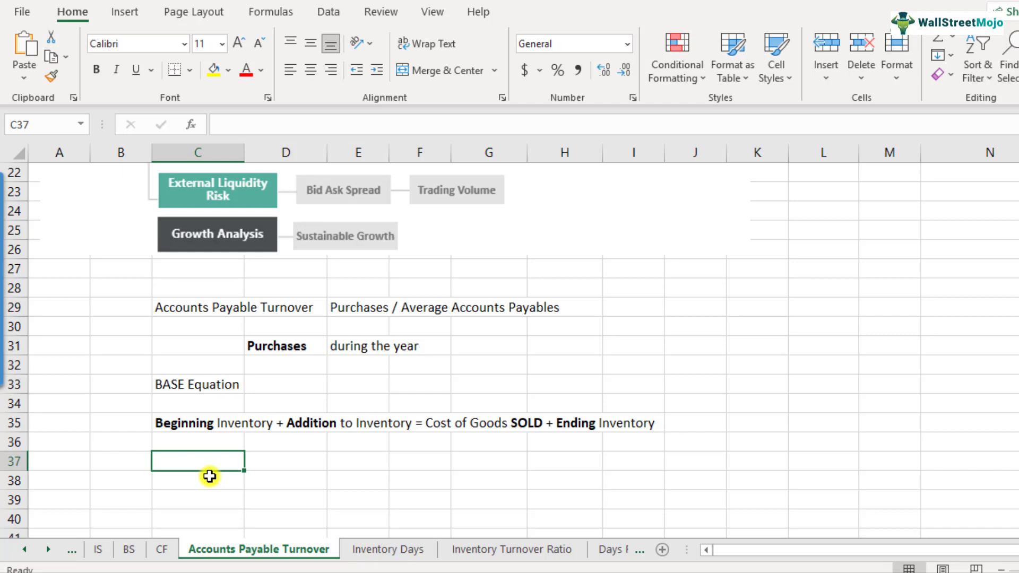
{"action": "key", "text": "Up"}
{"action": "key", "text": "Up"}
{"action": "left_click", "coordinate": [209, 475]}
{"action": "key", "text": "Up"}
{"action": "type", "text": "A"}
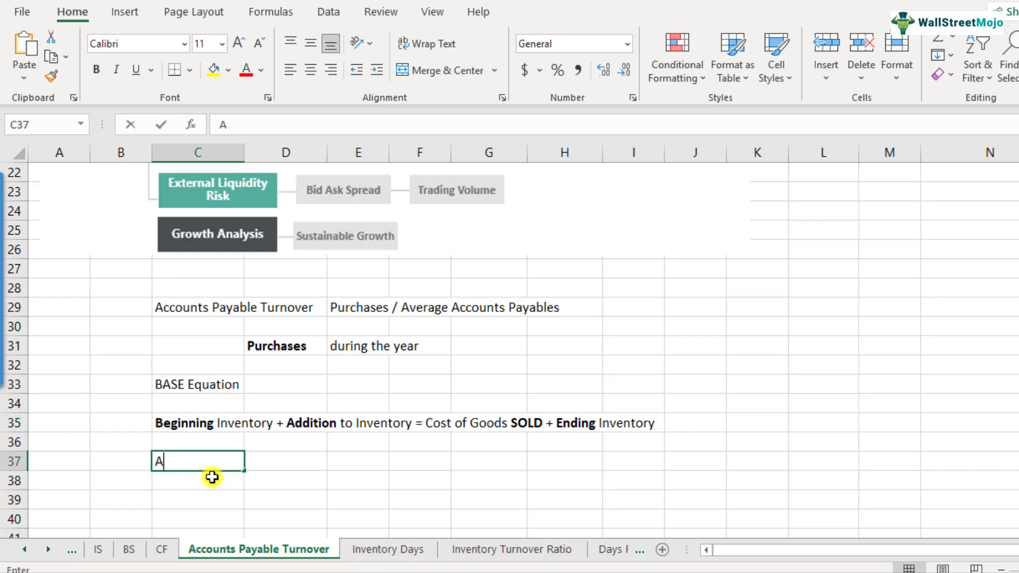
{"action": "type", "text": "ddition"}
{"action": "key", "text": "BackSpace"}
{"action": "key", "text": "BackSpace"}
{"action": "key", "text": "BackSpace"}
{"action": "key", "text": "BackSpace"}
{"action": "key", "text": "BackSpace"}
{"action": "type", "text": "iti"}
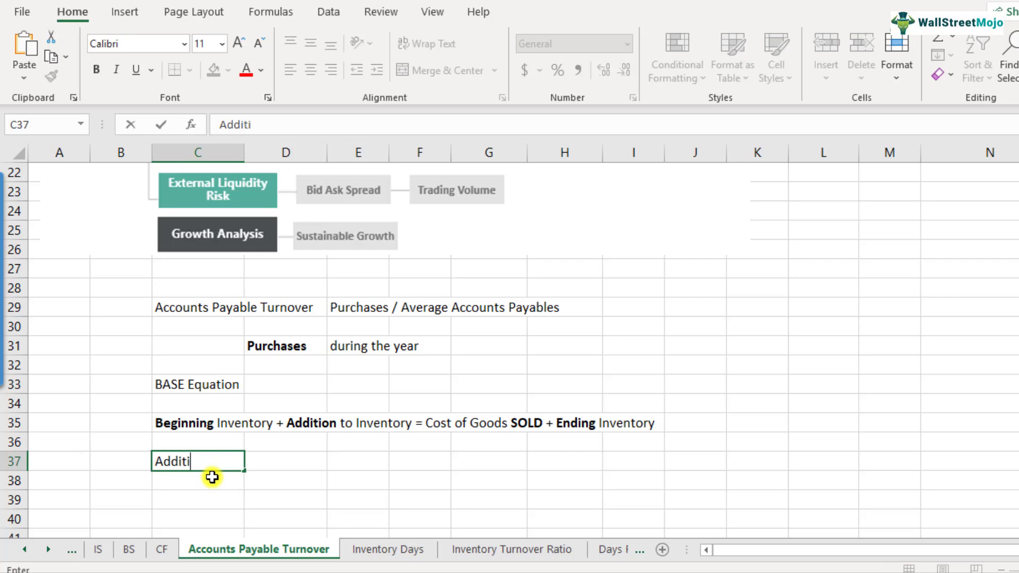
{"action": "type", "text": "on ot Inventory "}
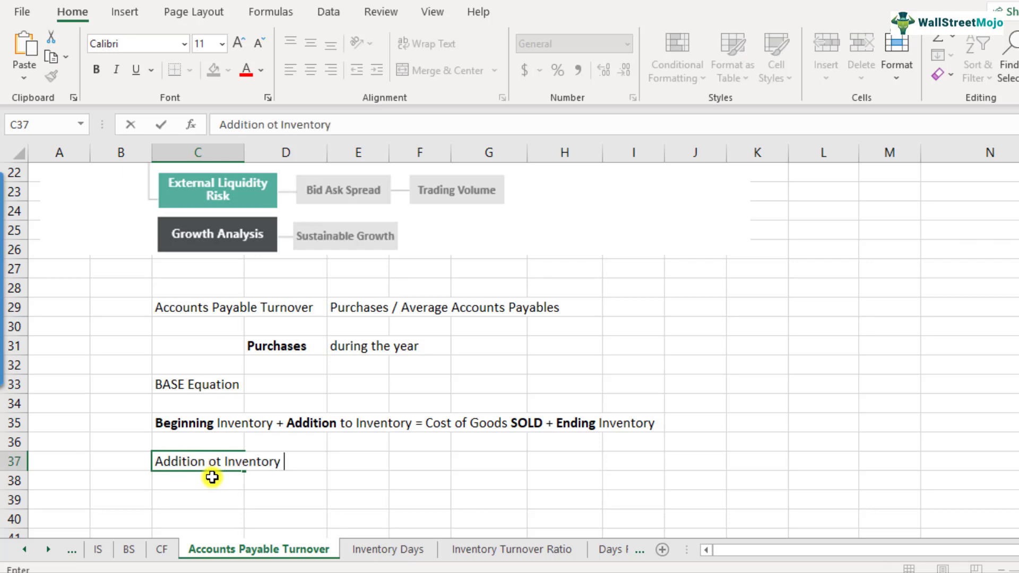
{"action": "type", "text": "= Purchases"}
{"action": "key", "text": "ctrl+Return"}
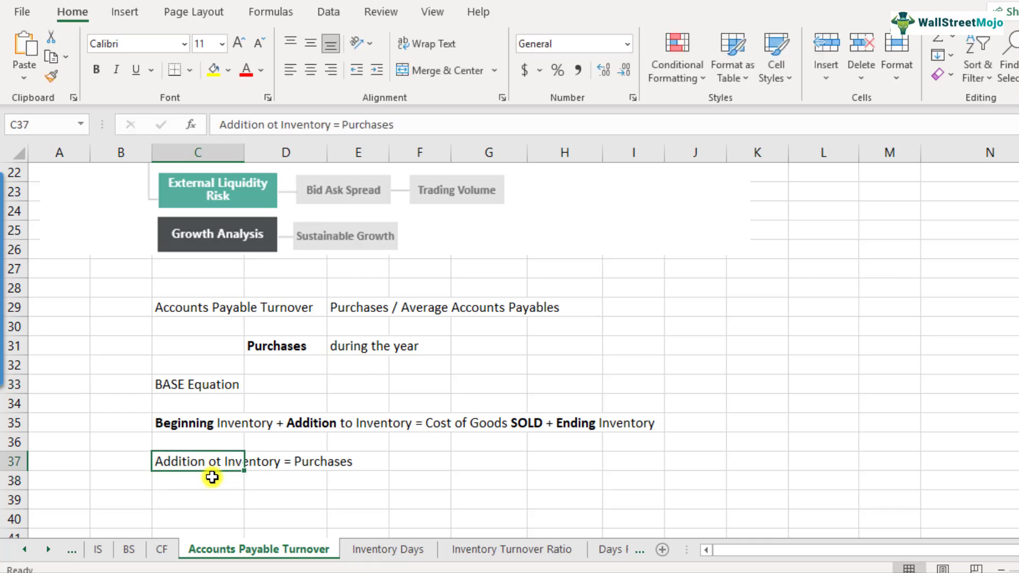
Make cell C37 bold and correct its misspelled "ot" to "to"
{"action": "key", "text": "ctrl+b"}
{"action": "key", "text": "F2"}
{"action": "key", "text": "ctrl+Left"}
{"action": "key", "text": "ctrl+Left"}
{"action": "key", "text": "ctrl+Left"}
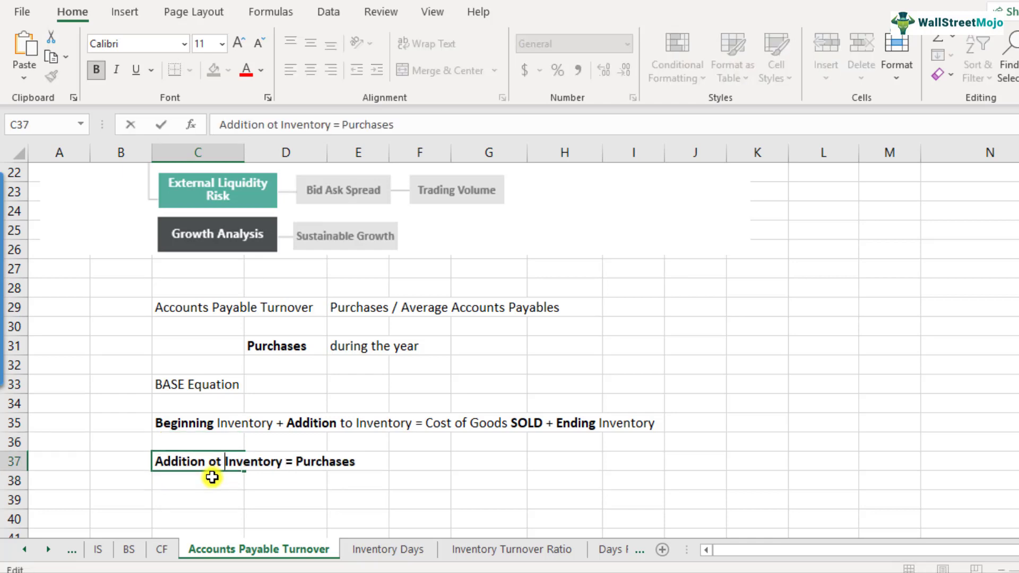
{"action": "key", "text": "ctrl+shift+Left"}
{"action": "type", "text": "to"}
{"action": "key", "text": "Return"}
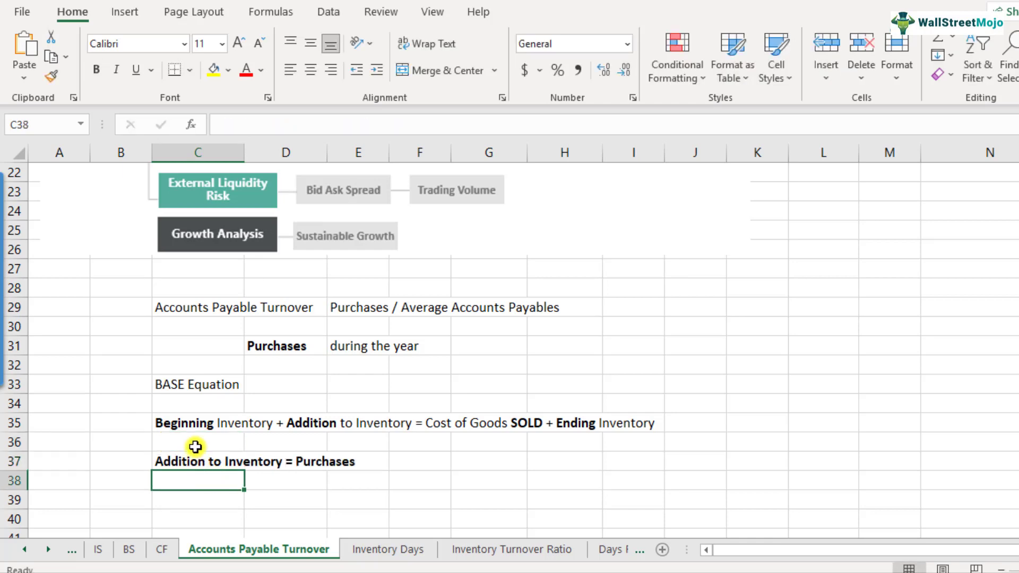
Copy the inventory equation from cell C35 into cell C39
{"action": "left_click", "coordinate": [193, 422]}
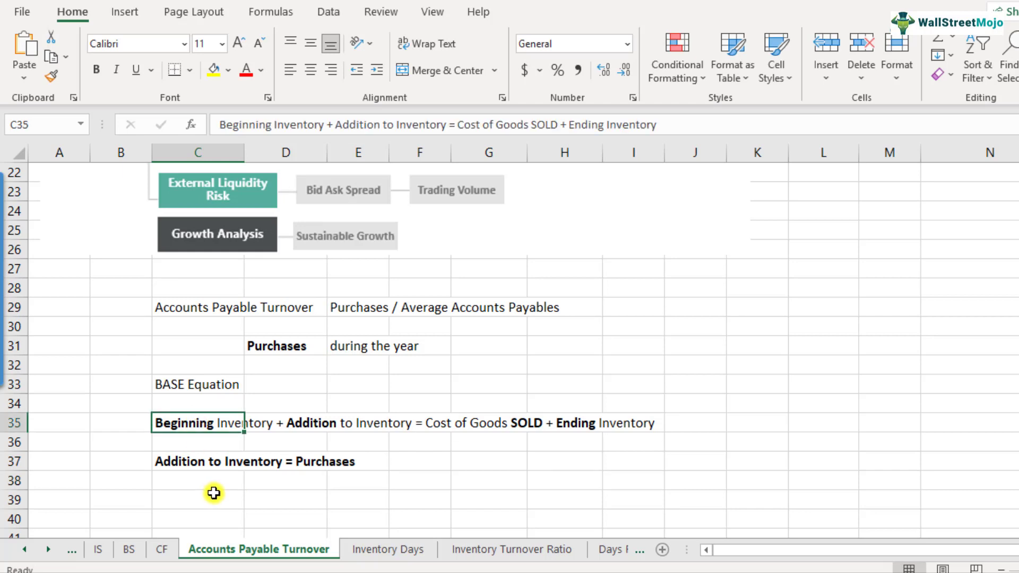
{"action": "scroll", "coordinate": [214, 493], "scroll_direction": "down", "scroll_amount": 1}
{"action": "key", "text": "ctrl+c"}
{"action": "left_click", "coordinate": [215, 445]}
{"action": "key", "text": "ctrl+v"}
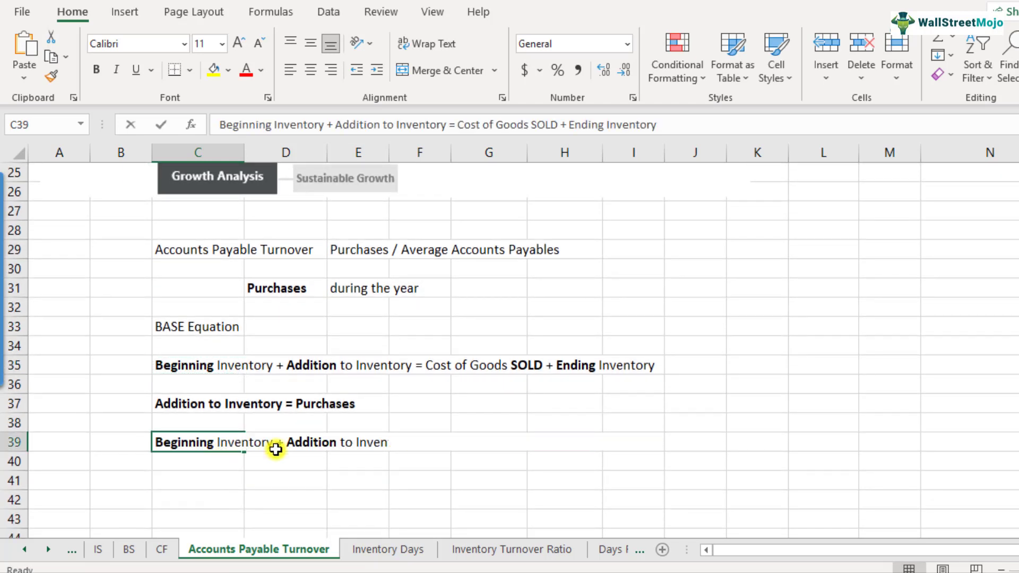
Remove Beginning Inventory from the start of the C39 equation and append "- Beginning Inventory" at its end
{"action": "double_click", "coordinate": [276, 449]}
{"action": "key", "text": "shift+Home"}
{"action": "key", "text": "Delete"}
{"action": "left_click", "coordinate": [537, 442]}
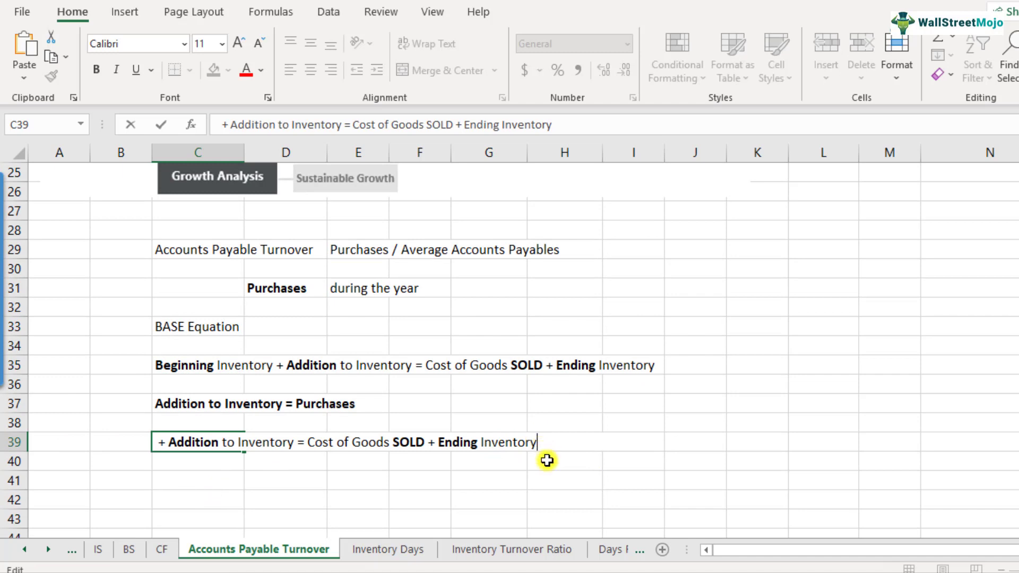
{"action": "type", "text": "- Beginning Inventory"}
{"action": "key", "text": "Return"}
Delete the leading plus sign and space so the C39 equation starts with "Addition"
{"action": "key", "text": "Up"}
{"action": "key", "text": "F2"}
{"action": "key", "text": "ctrl+Left"}
{"action": "key", "text": "ctrl+Left"}
{"action": "key", "text": "ctrl+Left"}
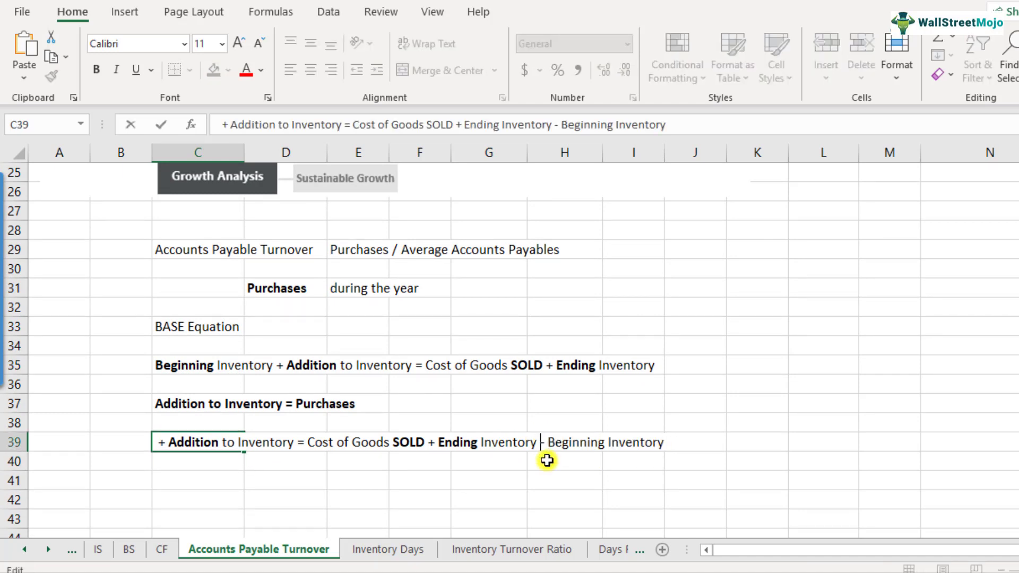
{"action": "key", "text": "ctrl+Left"}
{"action": "key", "text": "ctrl+Left"}
{"action": "key", "text": "ctrl+Left"}
{"action": "key", "text": "ctrl+Left"}
{"action": "key", "text": "ctrl+Left"}
{"action": "key", "text": "ctrl+Left"}
{"action": "key", "text": "ctrl+Left"}
{"action": "key", "text": "ctrl+Left"}
{"action": "key", "text": "ctrl+Left"}
{"action": "key", "text": "ctrl+Left"}
{"action": "key", "text": "ctrl+Left"}
{"action": "key", "text": "ctrl+Left"}
{"action": "key", "text": "ctrl+Right"}
{"action": "key", "text": "BackSpace"}
{"action": "key", "text": "BackSpace"}
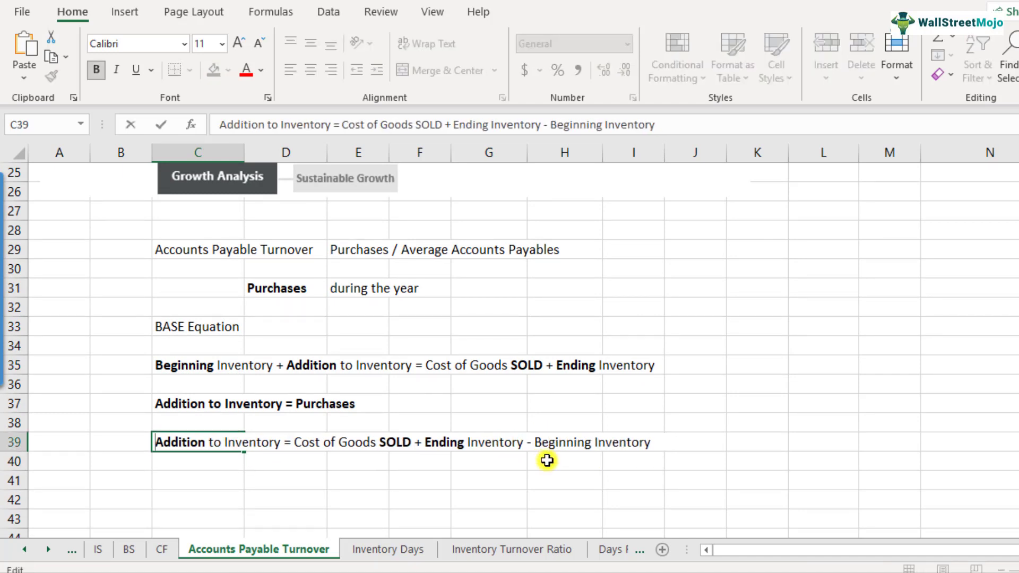
Insert "(Purchase)" after "Addition to Inventory" in the C39 equation and make the whole cell bold
{"action": "key", "text": "ctrl+Right"}
{"action": "key", "text": "ctrl+Right"}
{"action": "key", "text": "ctrl+Right"}
{"action": "key", "text": "ctrl+Right"}
{"action": "key", "text": "End"}
{"action": "key", "text": "ctrl+Left"}
{"action": "key", "text": "ctrl+Left"}
{"action": "key", "text": "ctrl+Left"}
{"action": "key", "text": "ctrl+Left"}
{"action": "key", "text": "ctrl+Left"}
{"action": "key", "text": "ctrl+Left"}
{"action": "key", "text": "ctrl+Left"}
{"action": "key", "text": "ctrl+Left"}
{"action": "key", "text": "ctrl+Left"}
{"action": "key", "text": "ctrl+Left"}
{"action": "key", "text": "ctrl+Left"}
{"action": "type", "text": "("}
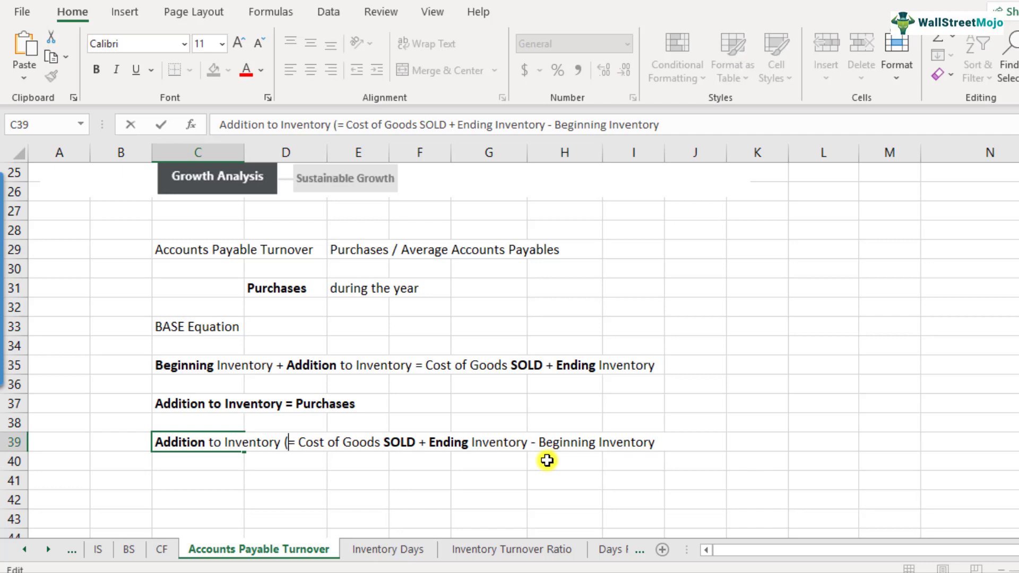
{"action": "type", "text": "Purchase"}
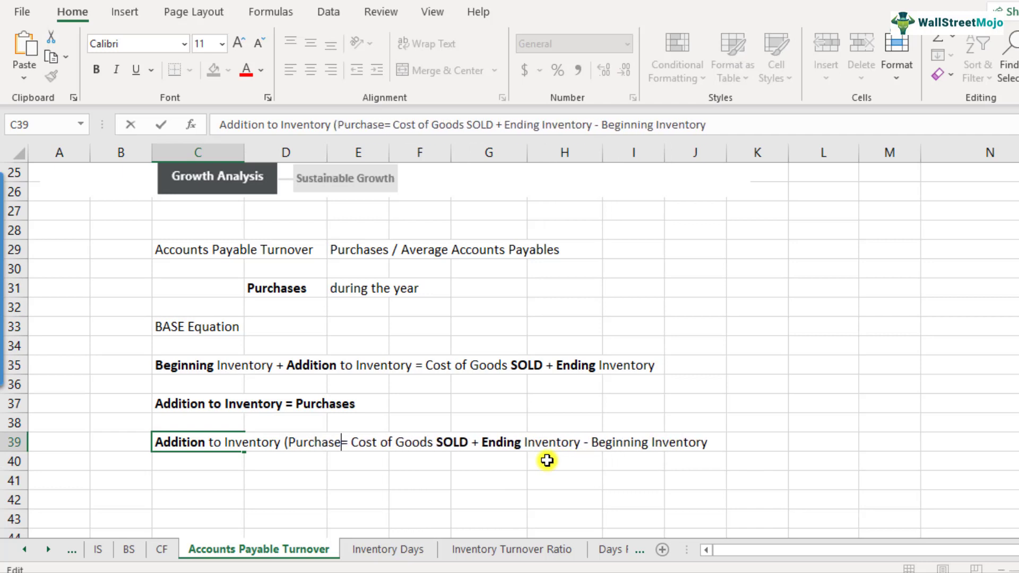
{"action": "type", "text": ")"}
{"action": "key", "text": "Return"}
{"action": "key", "text": "Up"}
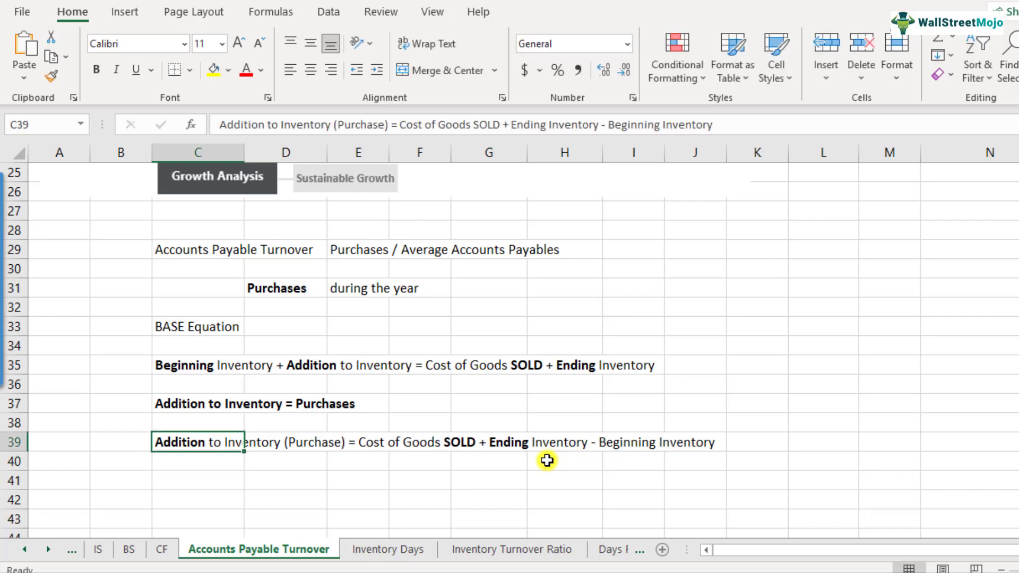
{"action": "key", "text": "ctrl+b"}
{"action": "key", "text": "Down"}
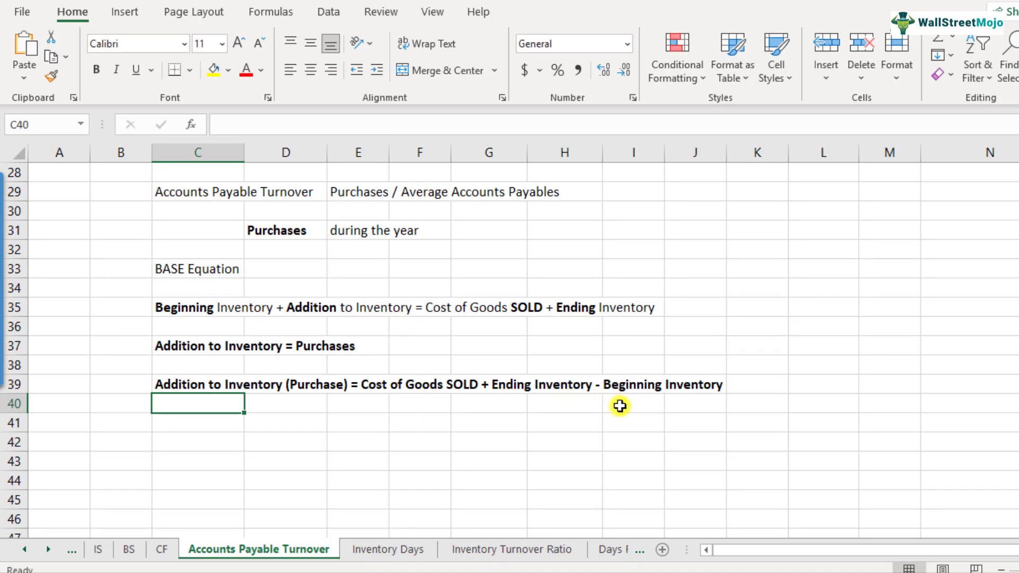
Review the turnover formula in row 29 and the BASE inventory equations in rows 33 to 39
{"action": "scroll", "coordinate": [262, 462], "scroll_direction": "up", "scroll_amount": 1}
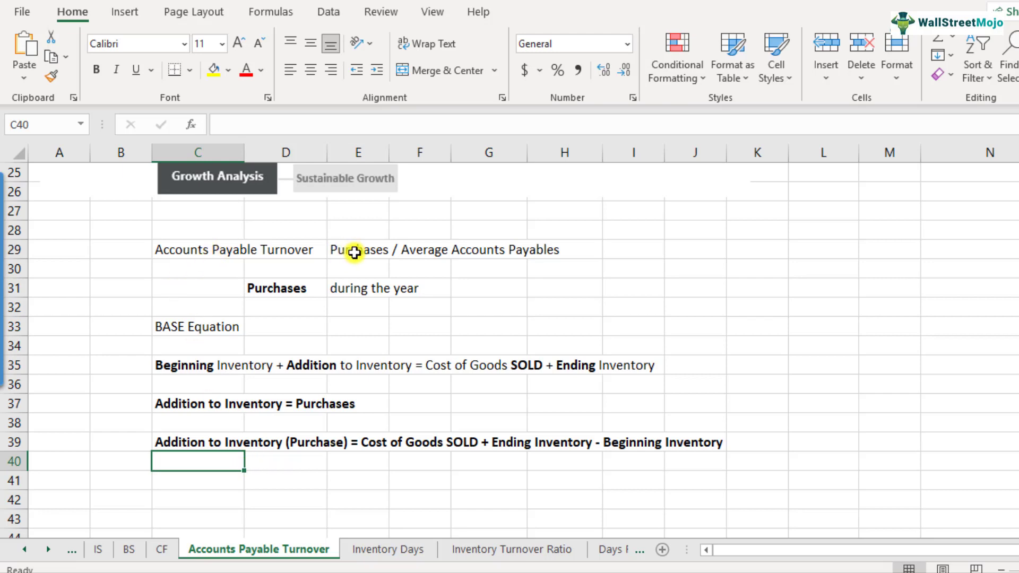
{"action": "left_click", "coordinate": [253, 444]}
{"action": "left_click", "coordinate": [188, 430]}
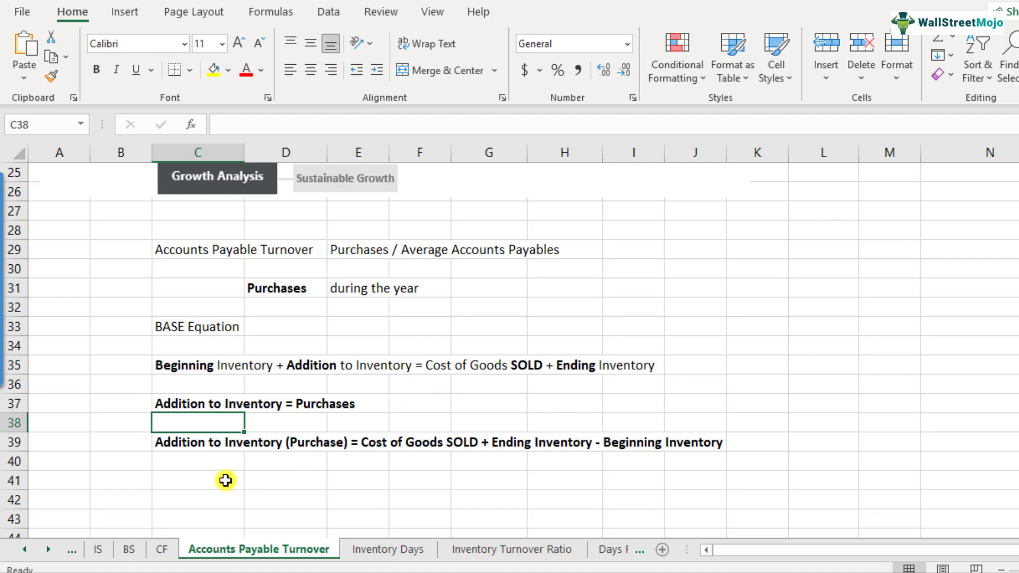
{"action": "left_click", "coordinate": [227, 461]}
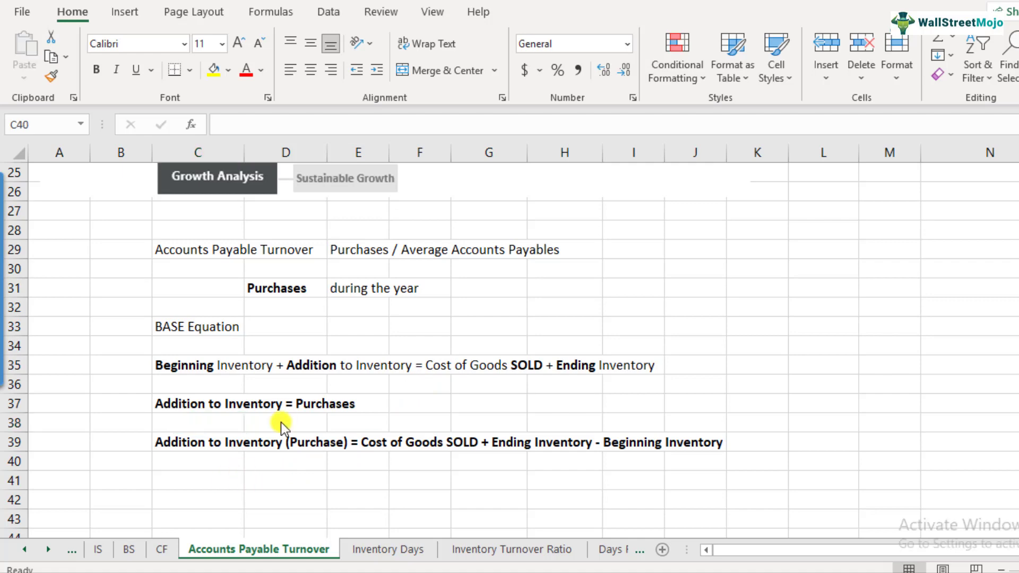
{"action": "scroll", "coordinate": [263, 427], "scroll_direction": "down", "scroll_amount": 3}
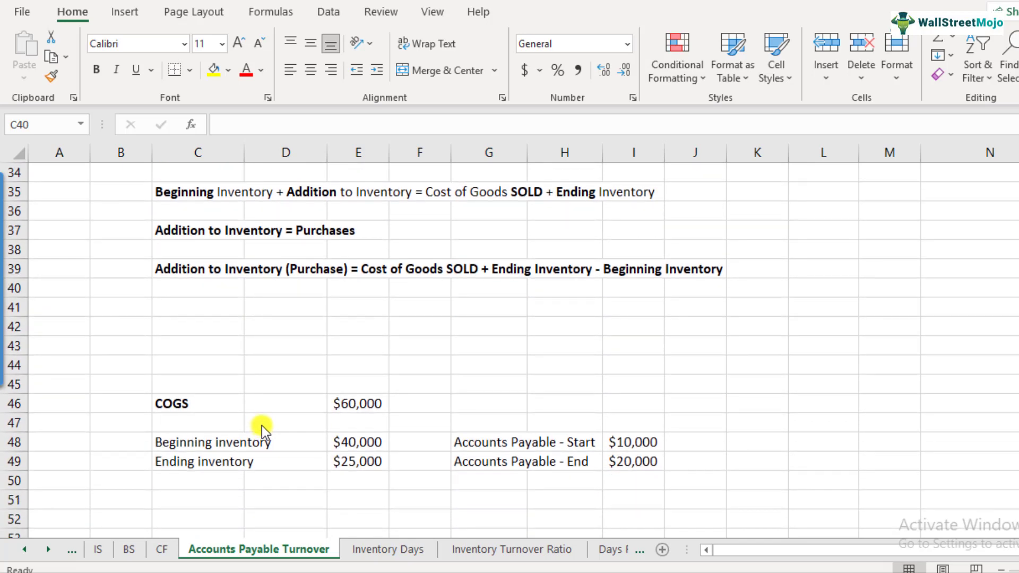
{"action": "scroll", "coordinate": [251, 391], "scroll_direction": "up", "scroll_amount": 2}
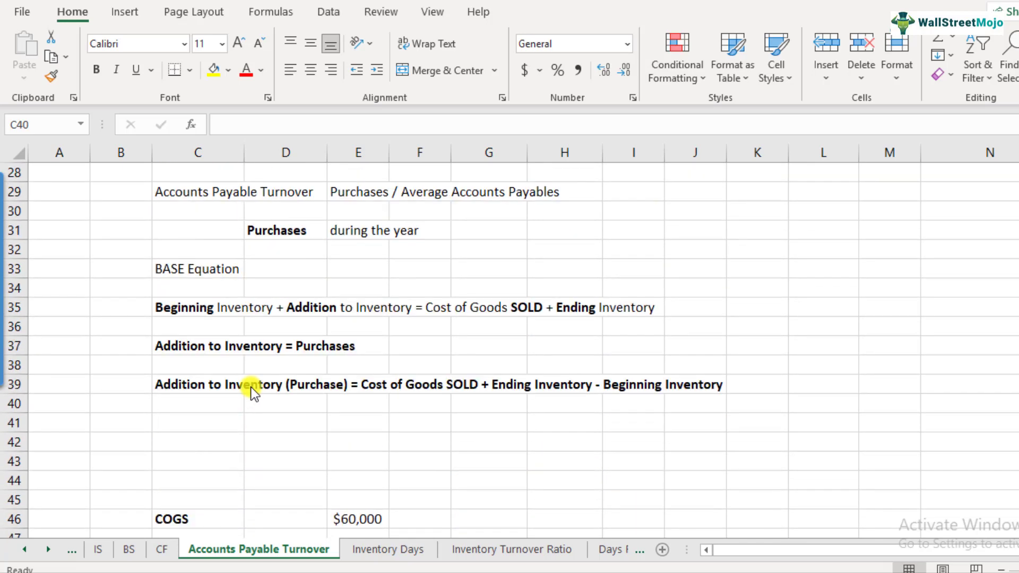
{"action": "scroll", "coordinate": [254, 393], "scroll_direction": "up", "scroll_amount": 1}
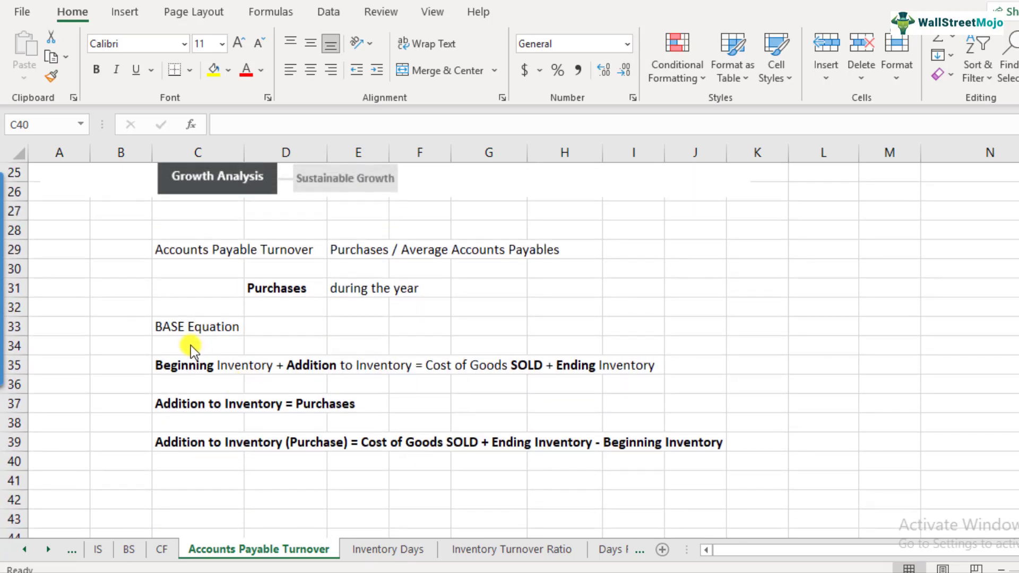
{"action": "left_click", "coordinate": [170, 326]}
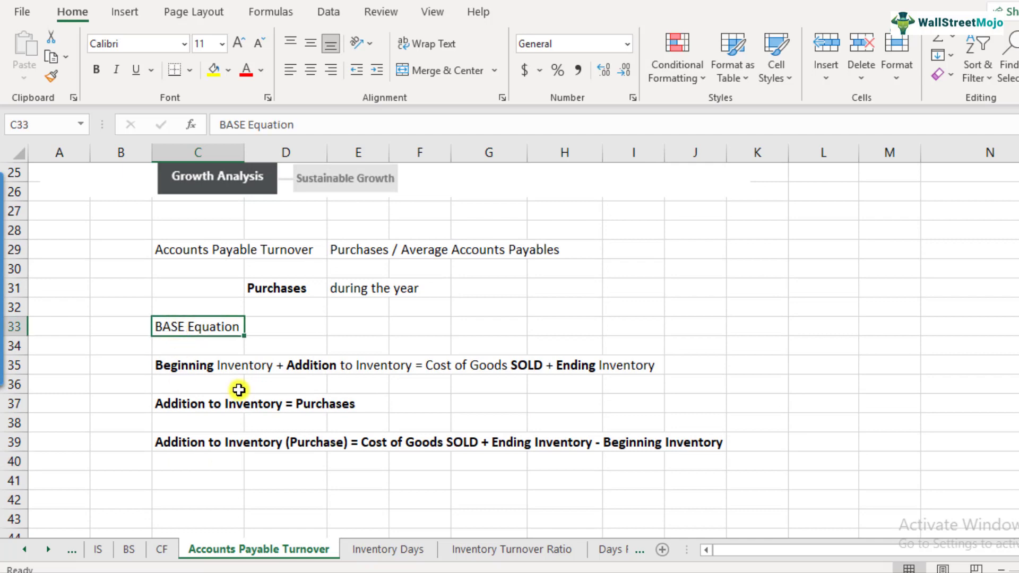
Examine the example inputs in rows 46 to 49: COGS, beginning and ending inventory, and accounts payable at start and end
{"action": "scroll", "coordinate": [238, 389], "scroll_direction": "down", "scroll_amount": 4}
{"action": "left_click", "coordinate": [199, 347]}
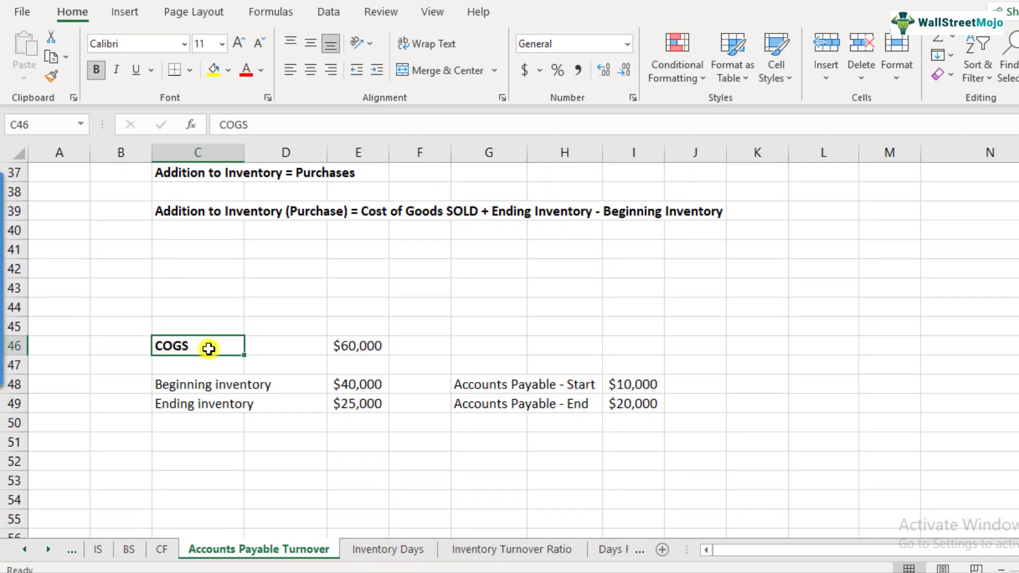
{"action": "left_click", "coordinate": [363, 354]}
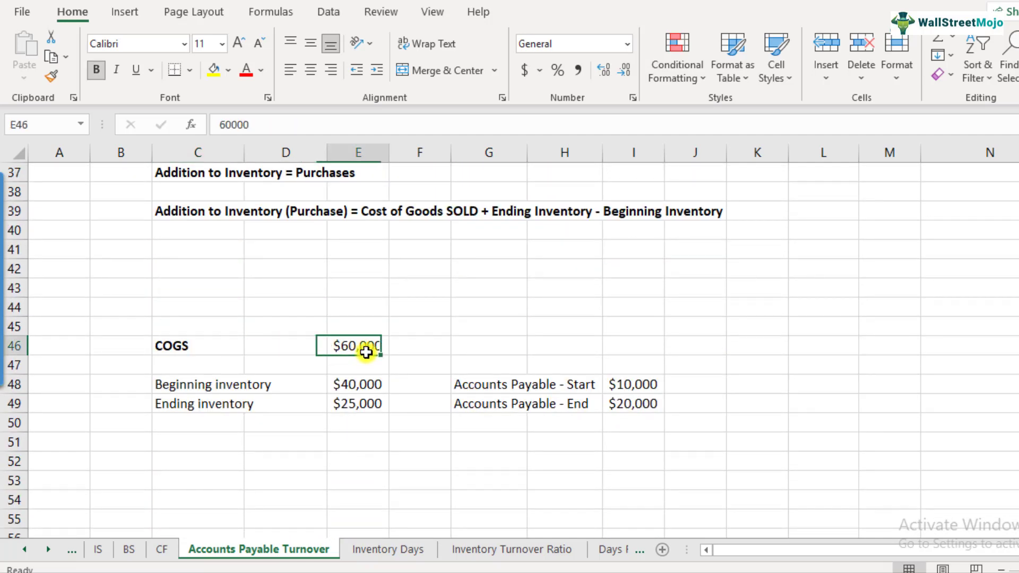
{"action": "left_click", "coordinate": [197, 390]}
{"action": "left_click", "coordinate": [356, 386]}
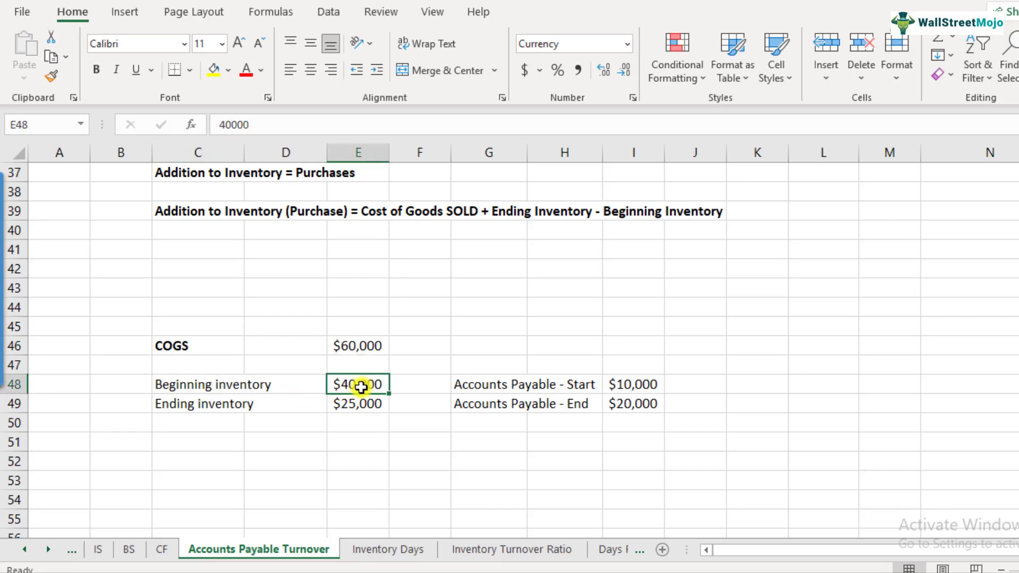
{"action": "left_click", "coordinate": [171, 402]}
{"action": "left_click", "coordinate": [363, 408]}
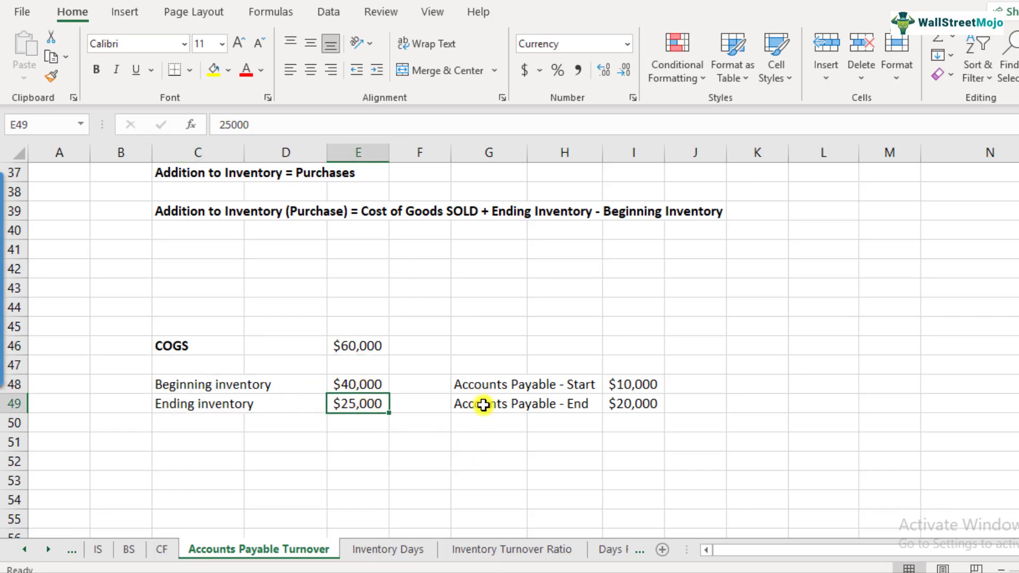
{"action": "left_click", "coordinate": [494, 386]}
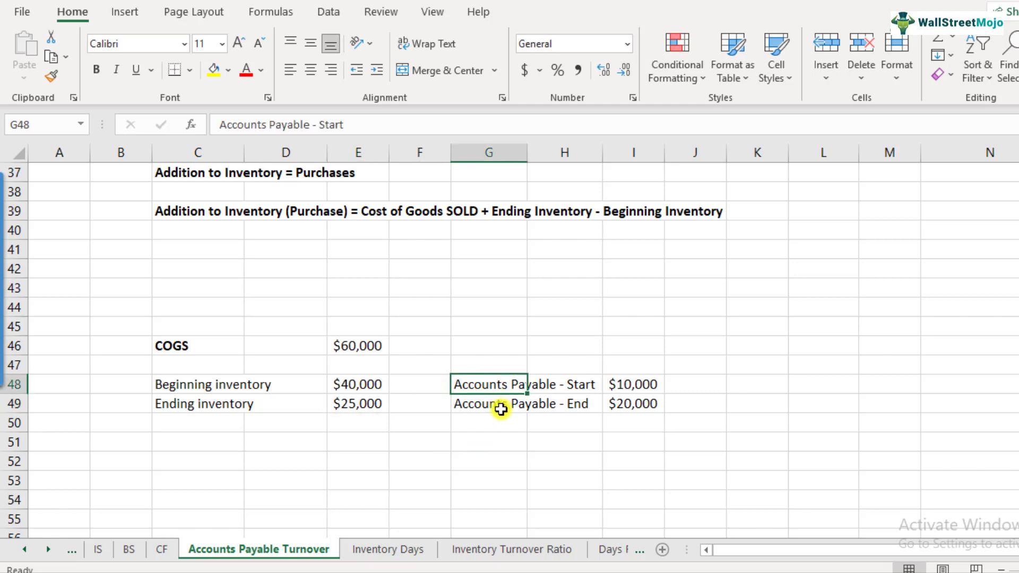
{"action": "left_click", "coordinate": [634, 408]}
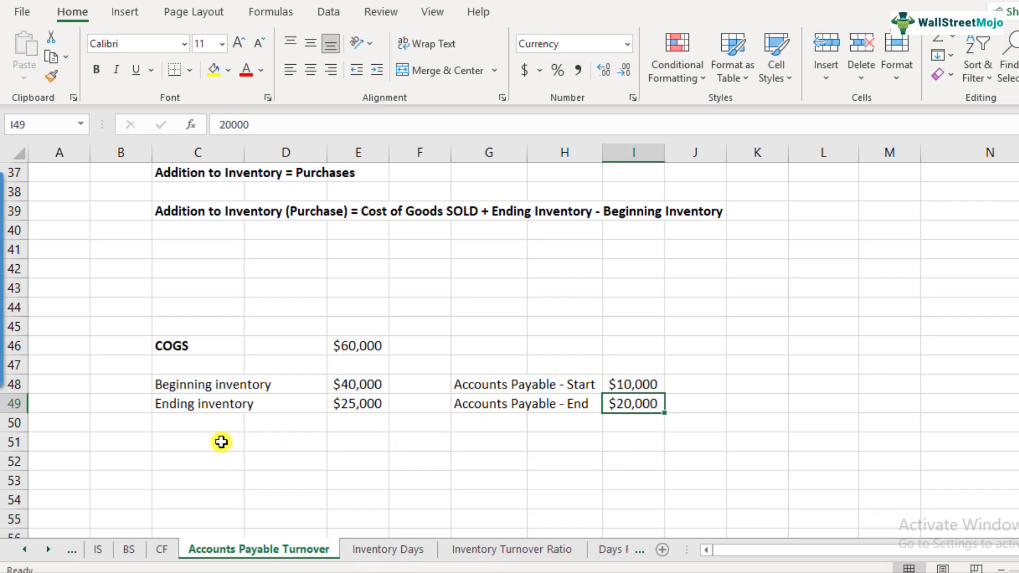
Copy the purchase equation from cell C39 into cell C51, below the example data
{"action": "scroll", "coordinate": [208, 434], "scroll_direction": "up", "scroll_amount": 3}
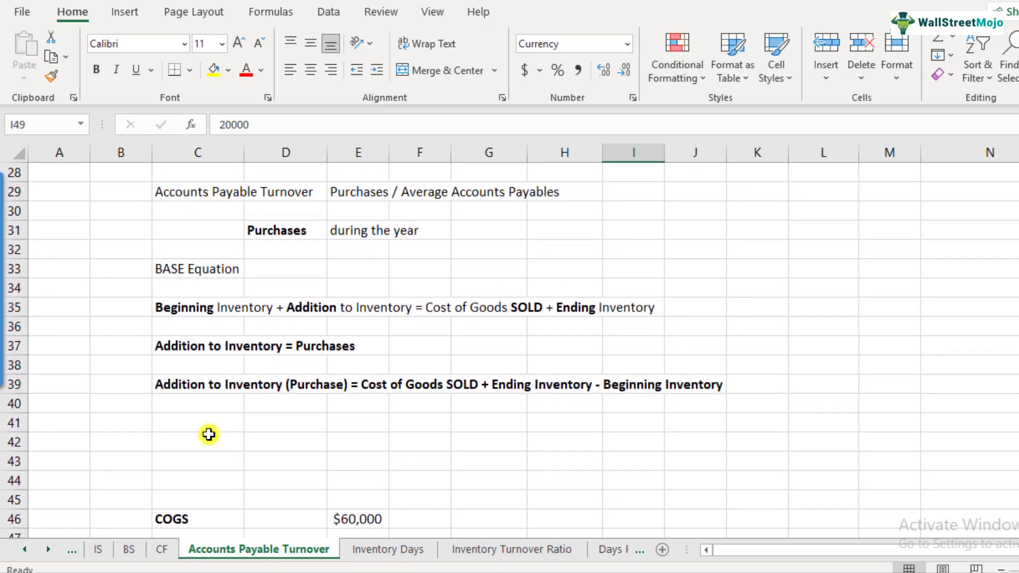
{"action": "scroll", "coordinate": [205, 382], "scroll_direction": "down", "scroll_amount": 2}
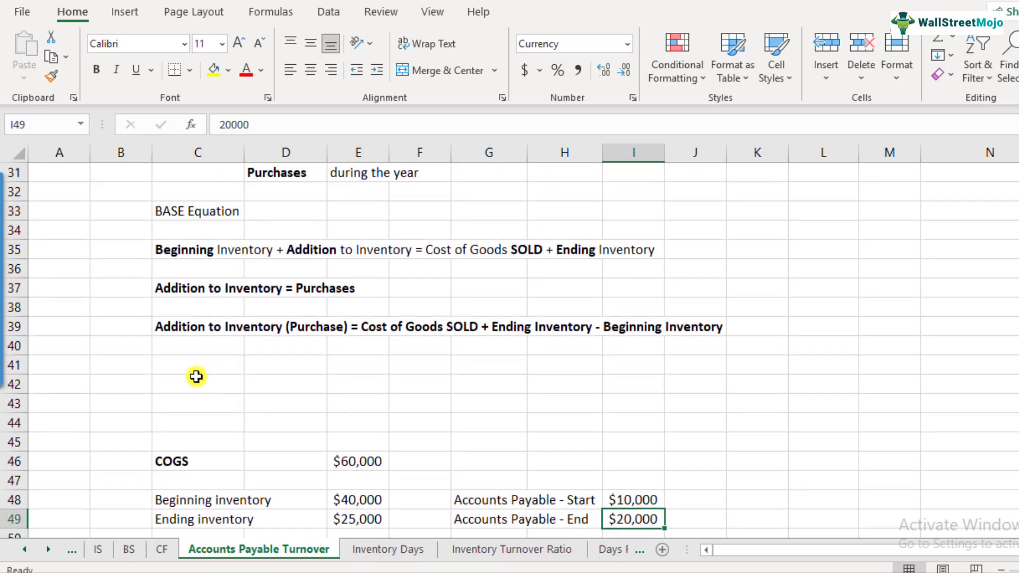
{"action": "left_click", "coordinate": [195, 275]}
{"action": "key", "text": "ctrl+c"}
{"action": "scroll", "coordinate": [239, 377], "scroll_direction": "down", "scroll_amount": 3}
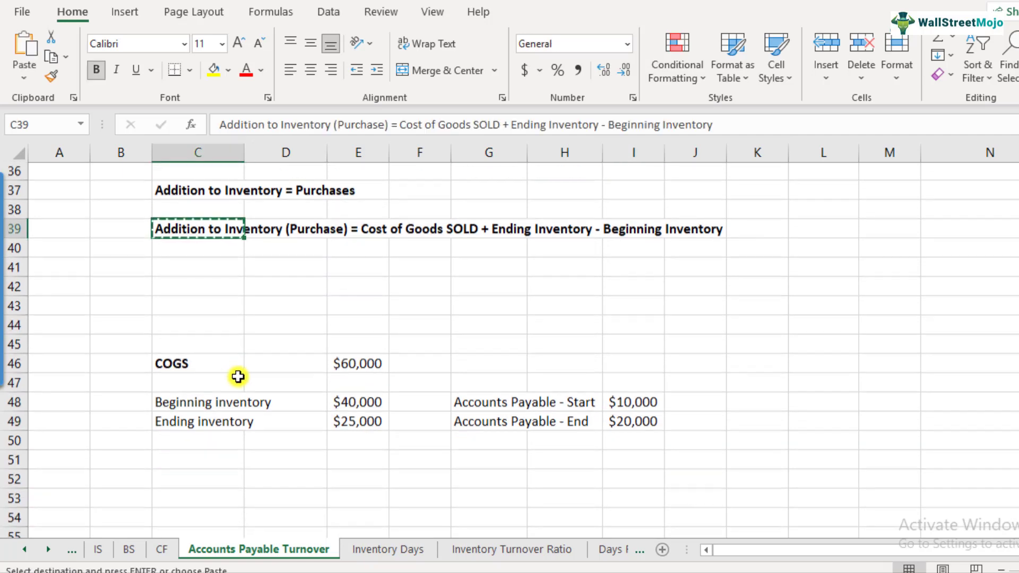
{"action": "left_click", "coordinate": [197, 326]}
{"action": "key", "text": "ctrl+v"}
Label cell C53 "Purchases" and calculate it in D53 as COGS plus ending inventory minus beginning inventory, =E46+E49-E48
{"action": "key", "text": "Down"}
{"action": "key", "text": "Down"}
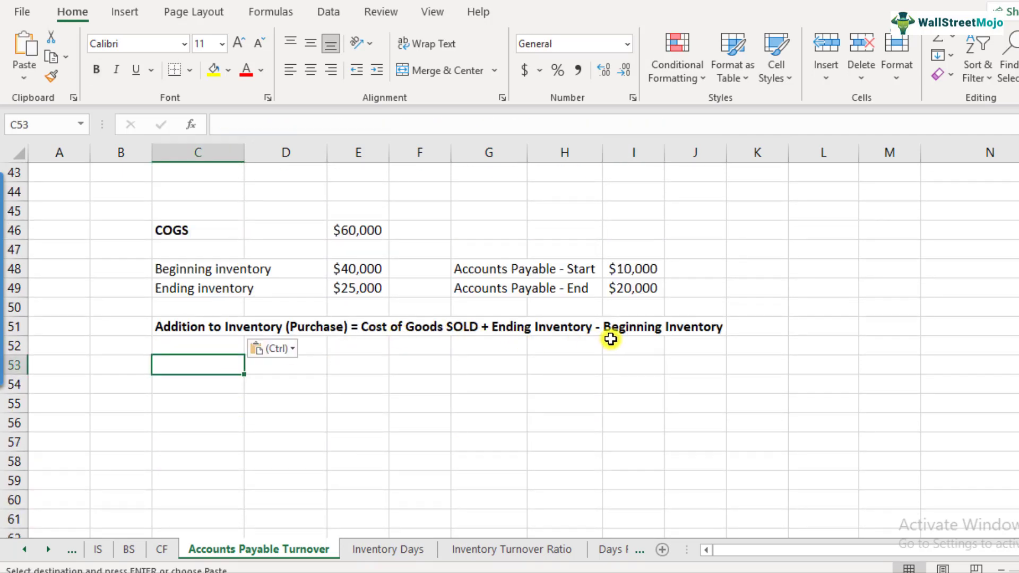
{"action": "type", "text": "Purchases"}
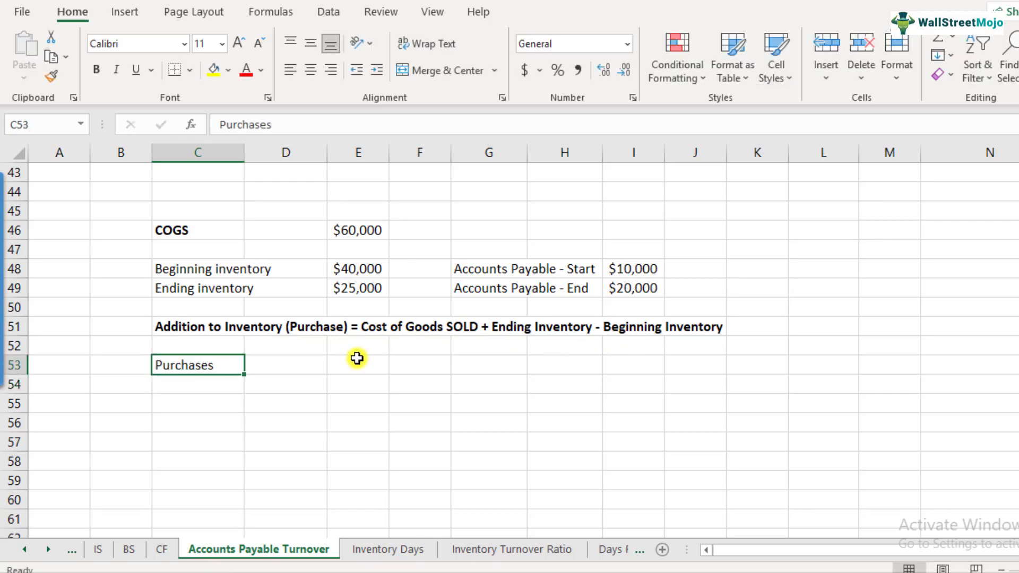
{"action": "key", "text": "Tab"}
{"action": "type", "text": "="}
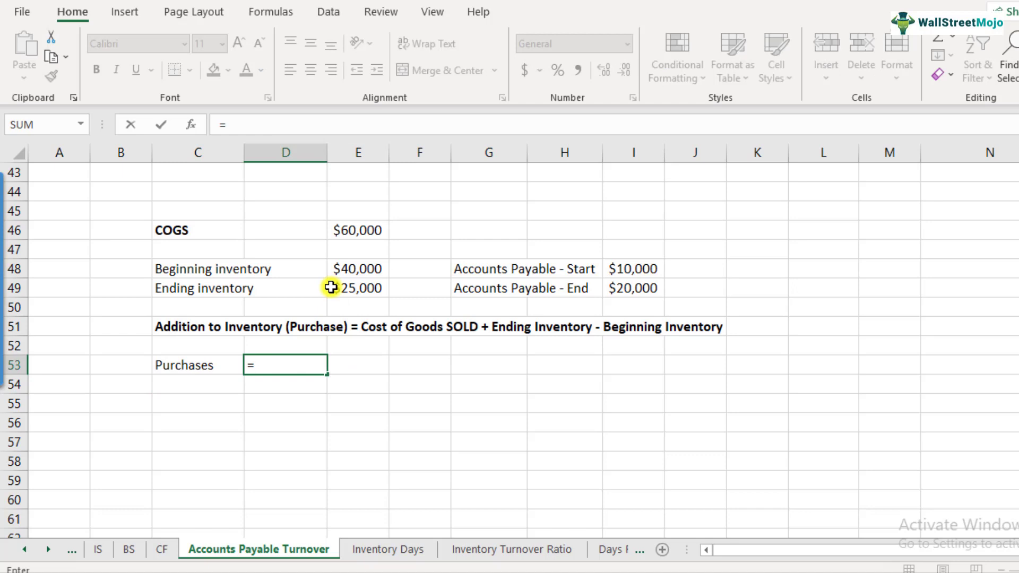
{"action": "left_click", "coordinate": [339, 228]}
{"action": "type", "text": "+"}
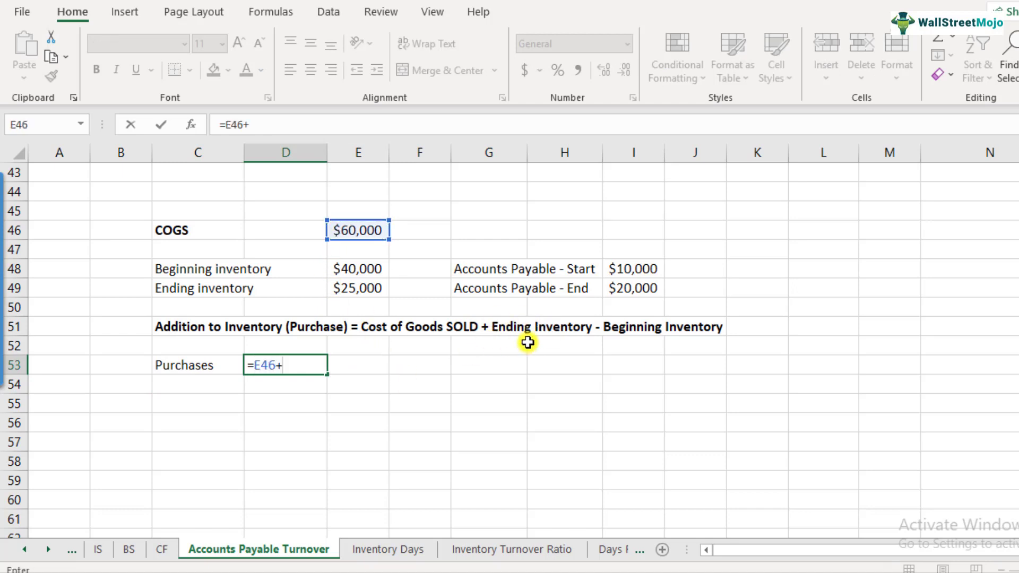
{"action": "left_click", "coordinate": [365, 292]}
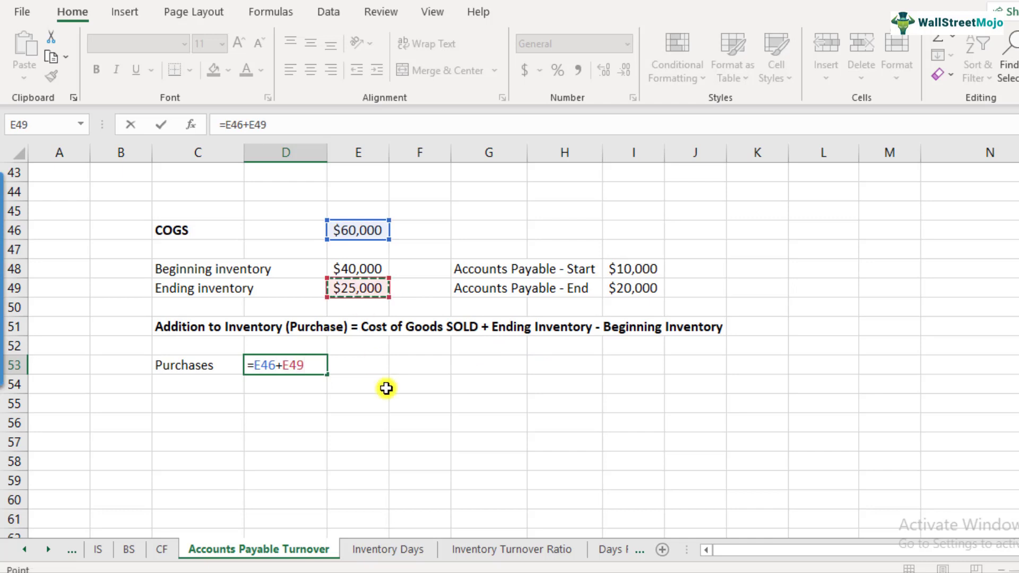
{"action": "type", "text": "-"}
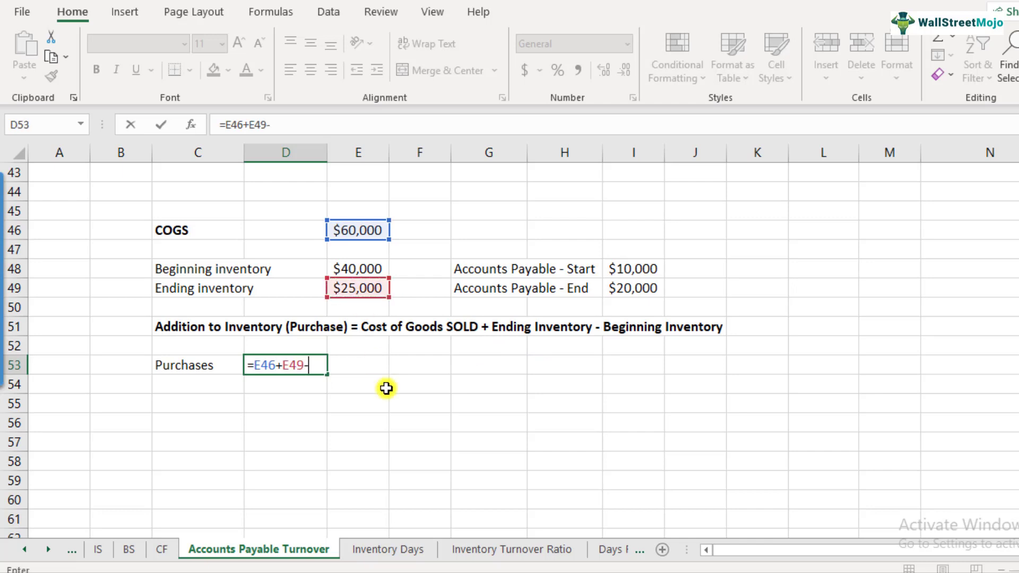
{"action": "left_click", "coordinate": [357, 267]}
{"action": "key", "text": "Return"}
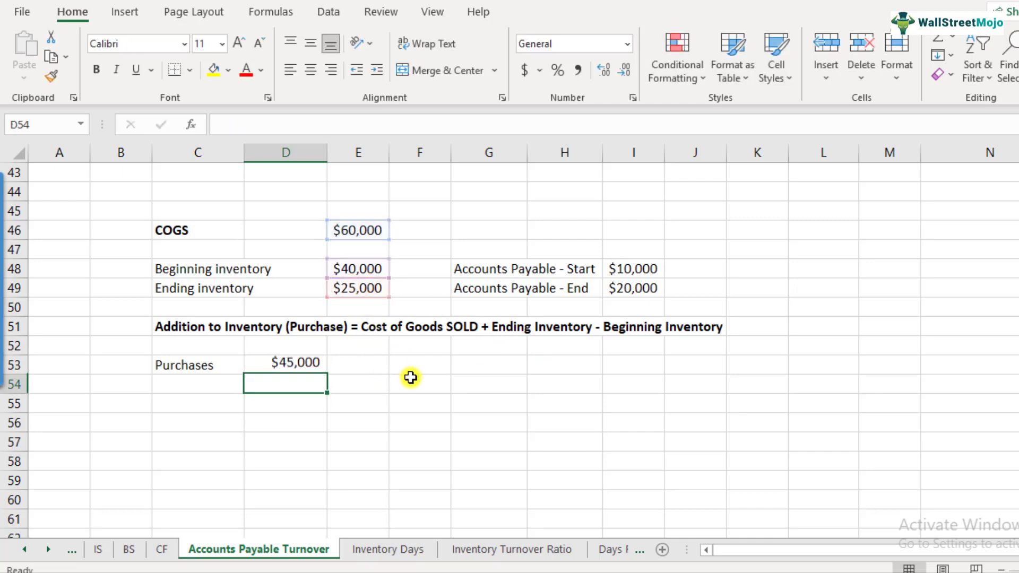
Make the "Purchases" label in cell C53 bold
{"action": "left_click", "coordinate": [317, 371]}
{"action": "left_click", "coordinate": [352, 367]}
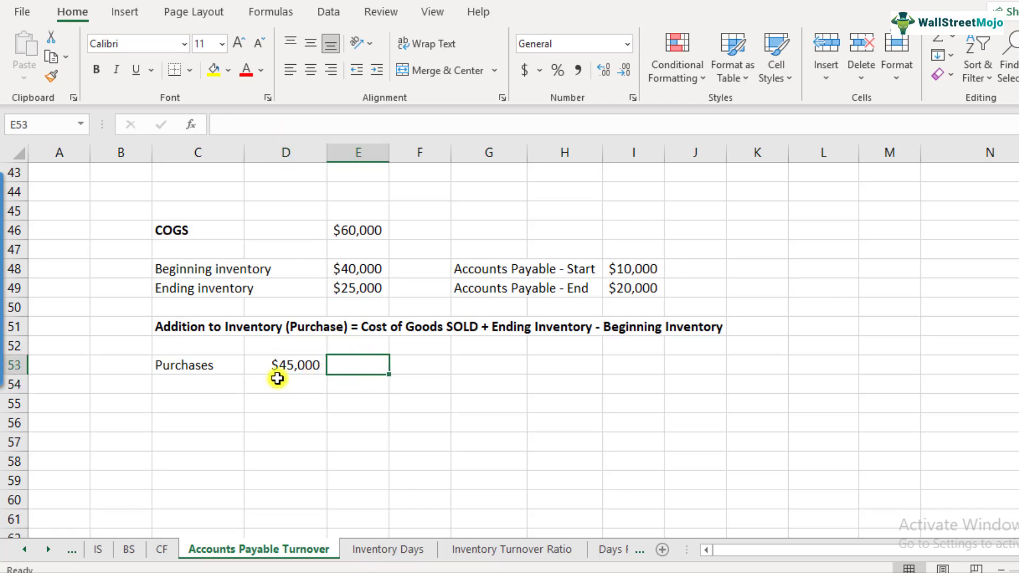
{"action": "left_click", "coordinate": [190, 361]}
{"action": "key", "text": "ctrl+b"}
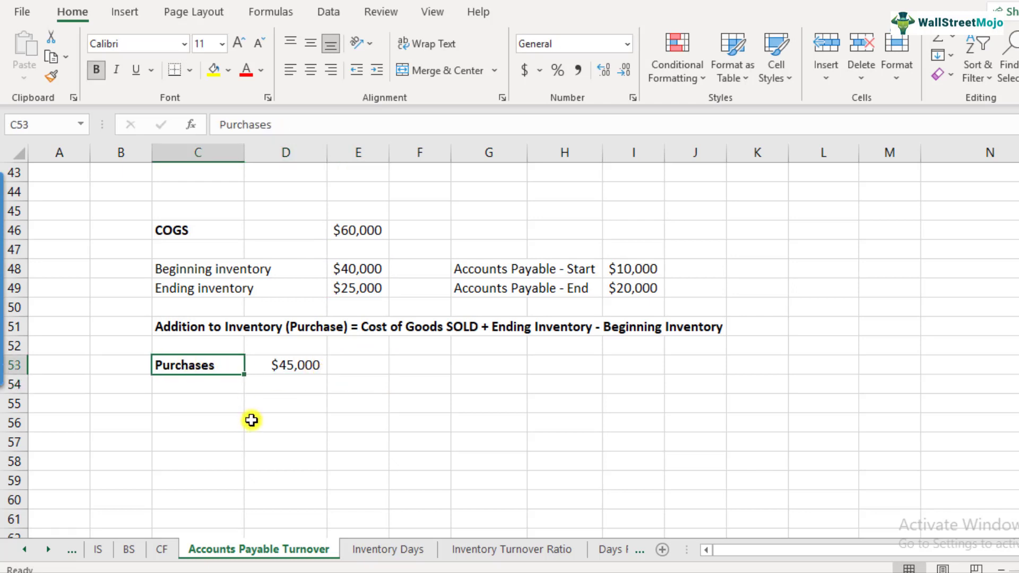
{"action": "key", "text": "Return"}
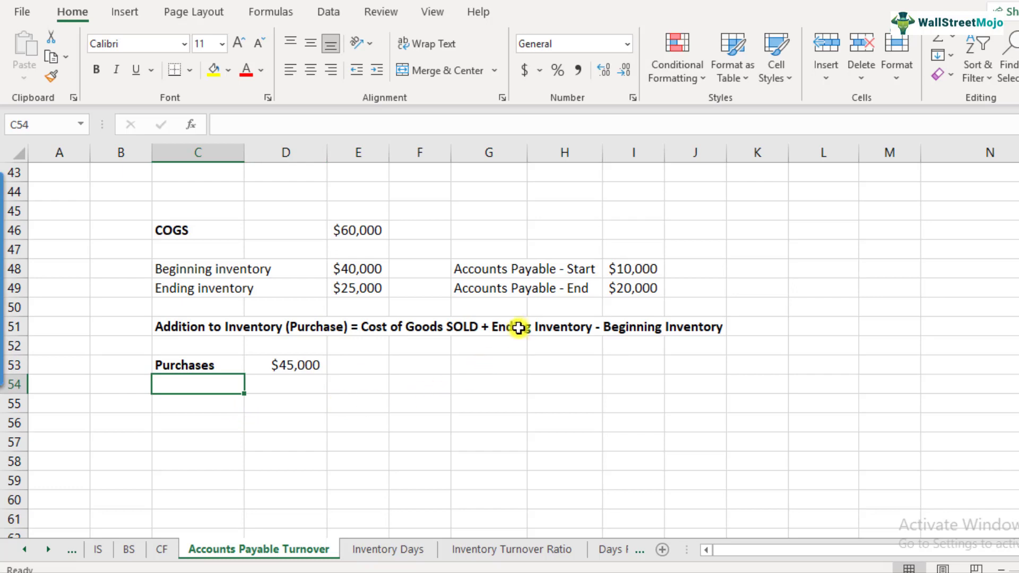
Label cell G50 "average accounts payables", directly below the starting and ending accounts payable rows
{"action": "scroll", "coordinate": [387, 376], "scroll_direction": "up", "scroll_amount": 2}
{"action": "scroll", "coordinate": [388, 376], "scroll_direction": "up", "scroll_amount": 5}
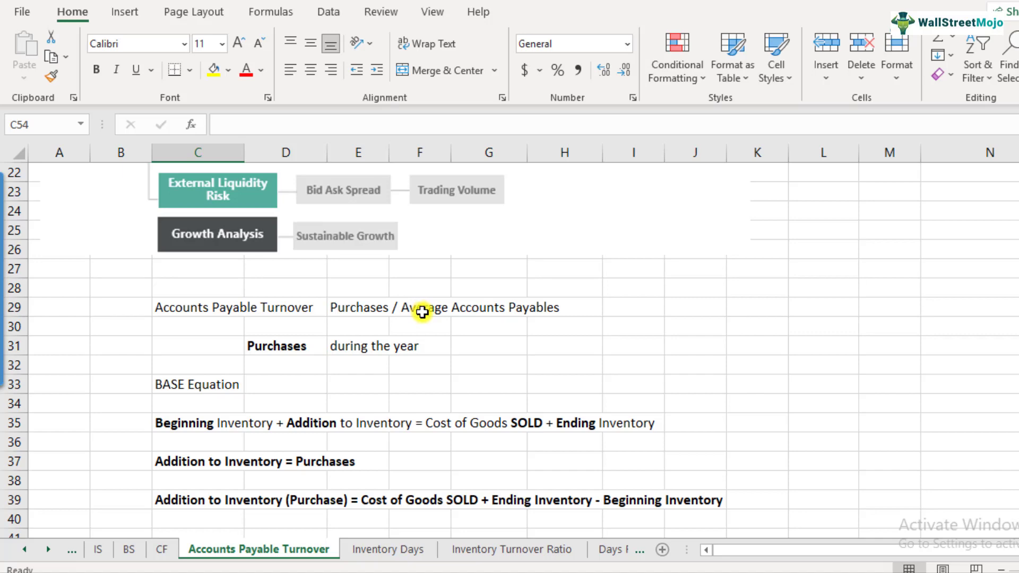
{"action": "scroll", "coordinate": [422, 312], "scroll_direction": "down", "scroll_amount": 6}
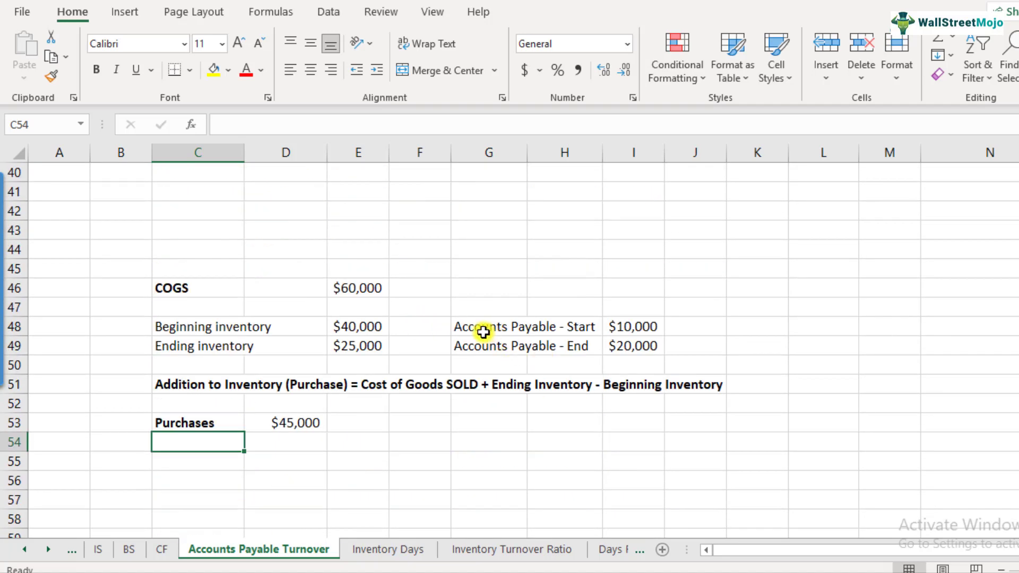
{"action": "left_click", "coordinate": [483, 330]}
{"action": "left_click", "coordinate": [639, 328]}
{"action": "left_click", "coordinate": [495, 345]}
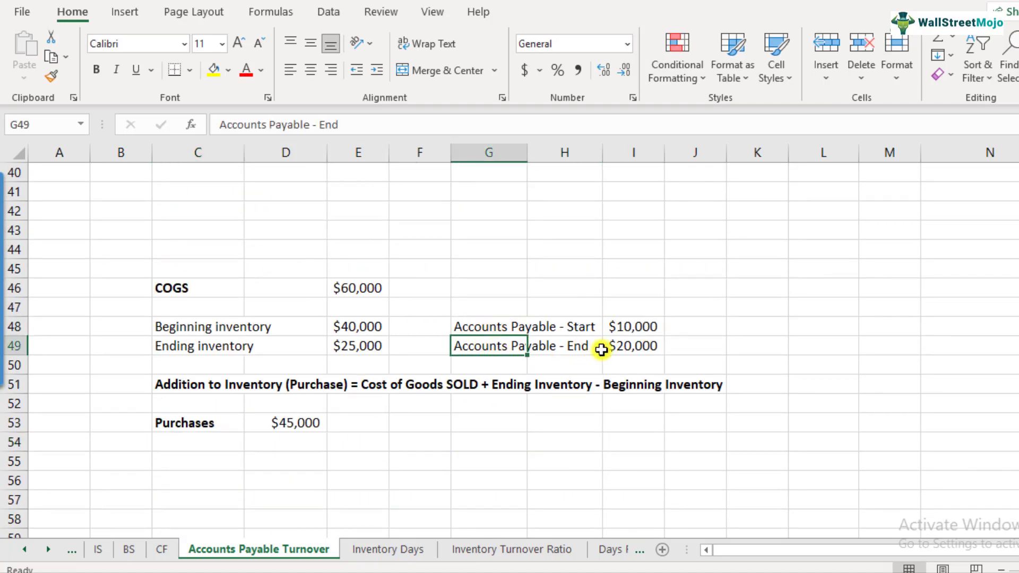
{"action": "left_click", "coordinate": [628, 350]}
{"action": "left_click", "coordinate": [491, 365]}
{"action": "type", "text": "avera"}
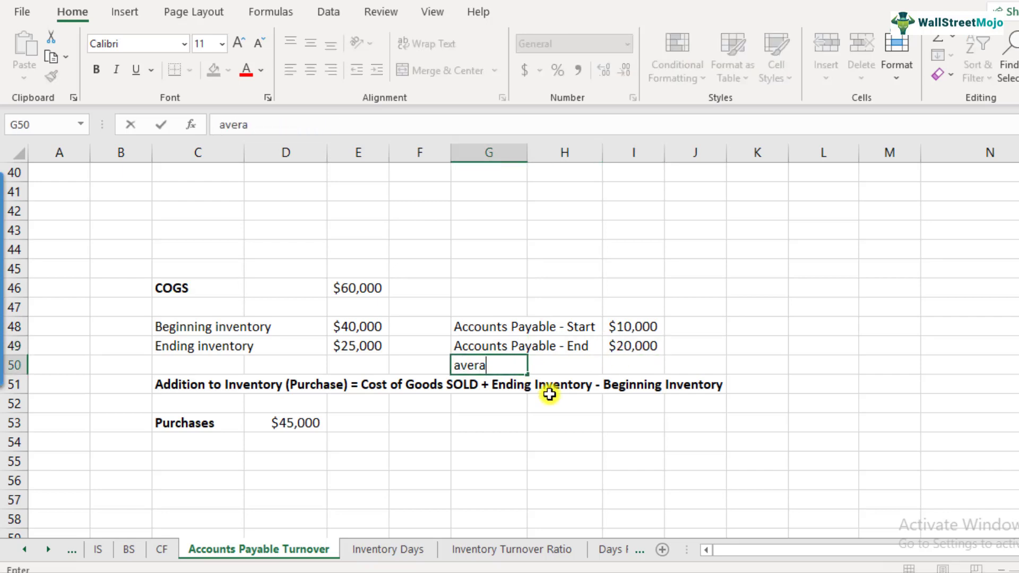
{"action": "type", "text": "ge accounts payabl"}
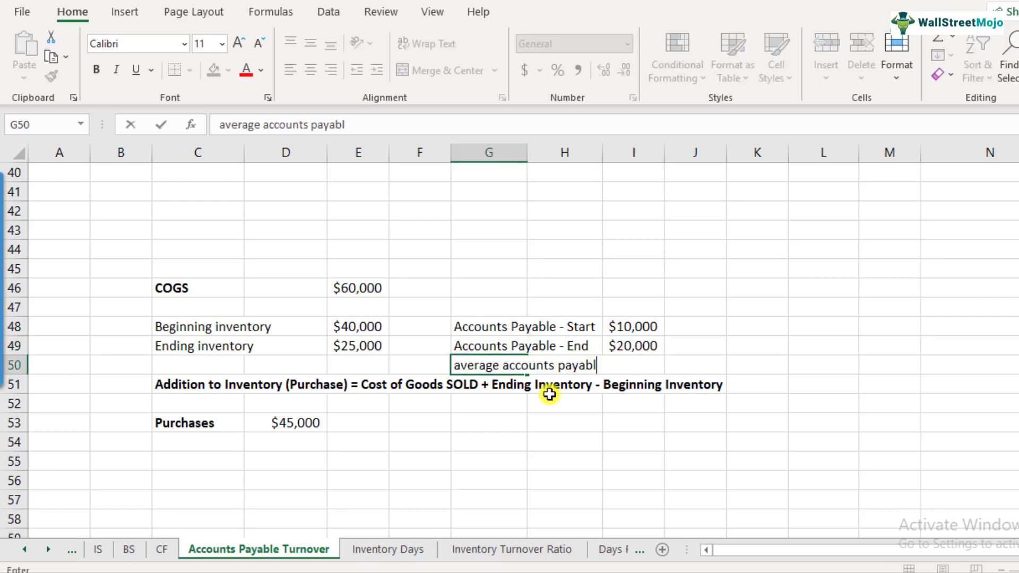
{"action": "type", "text": "es"}
{"action": "key", "text": "Return"}
Calculate the average accounts payable in I50 with =AVERAGE(I48:I49) and make the result bold
{"action": "key", "text": "Up"}
{"action": "key", "text": "Right"}
{"action": "key", "text": "Right"}
{"action": "type", "text": "="}
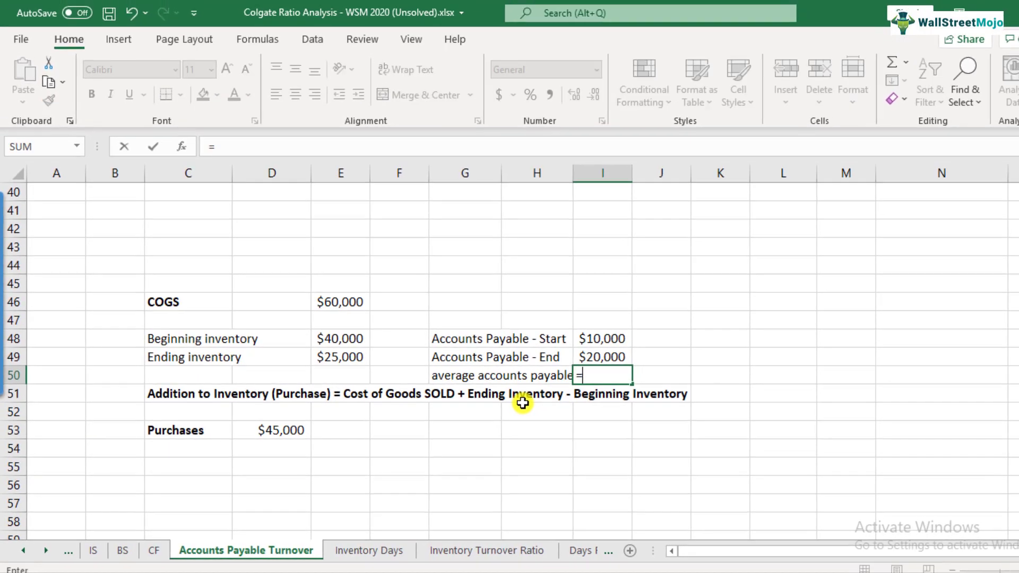
{"action": "type", "text": "average("}
{"action": "key", "text": "Up"}
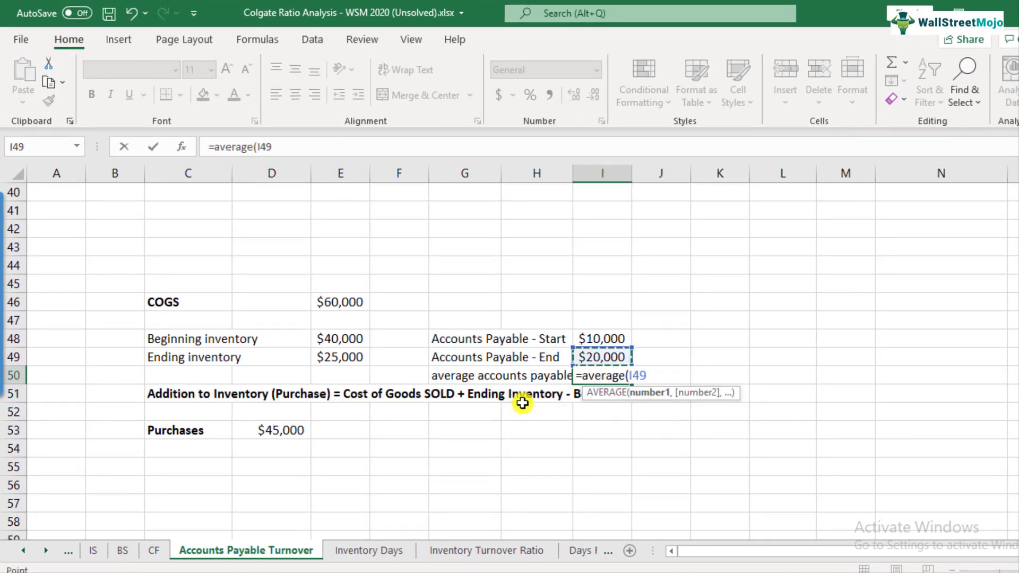
{"action": "key", "text": "shift+Up"}
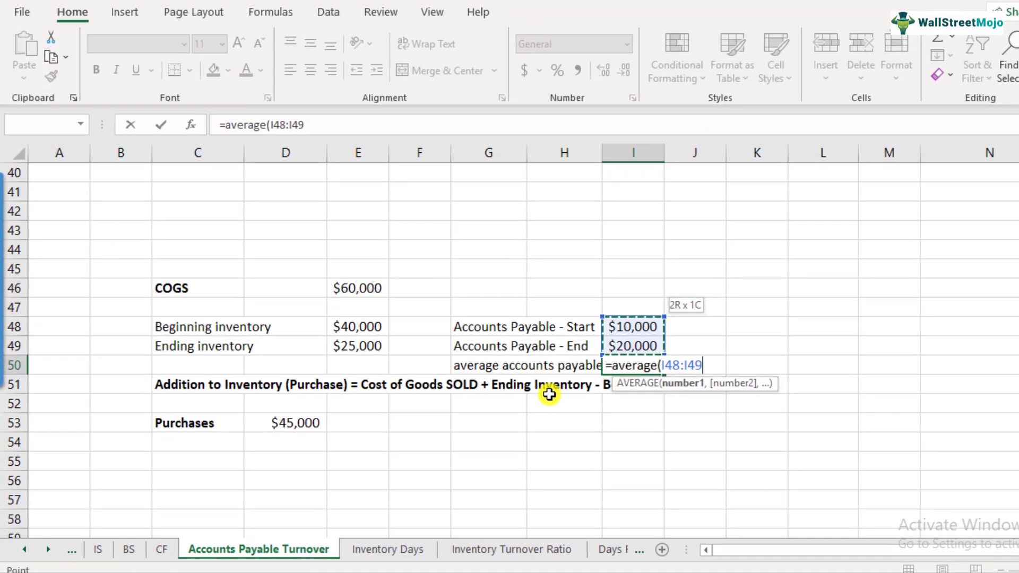
{"action": "type", "text": ")"}
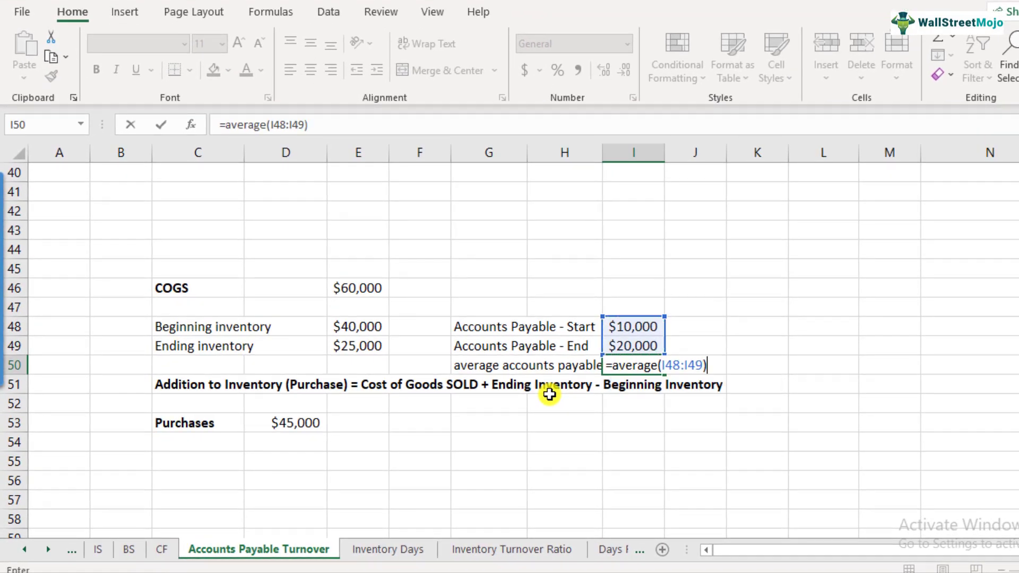
{"action": "key", "text": "ctrl+Return"}
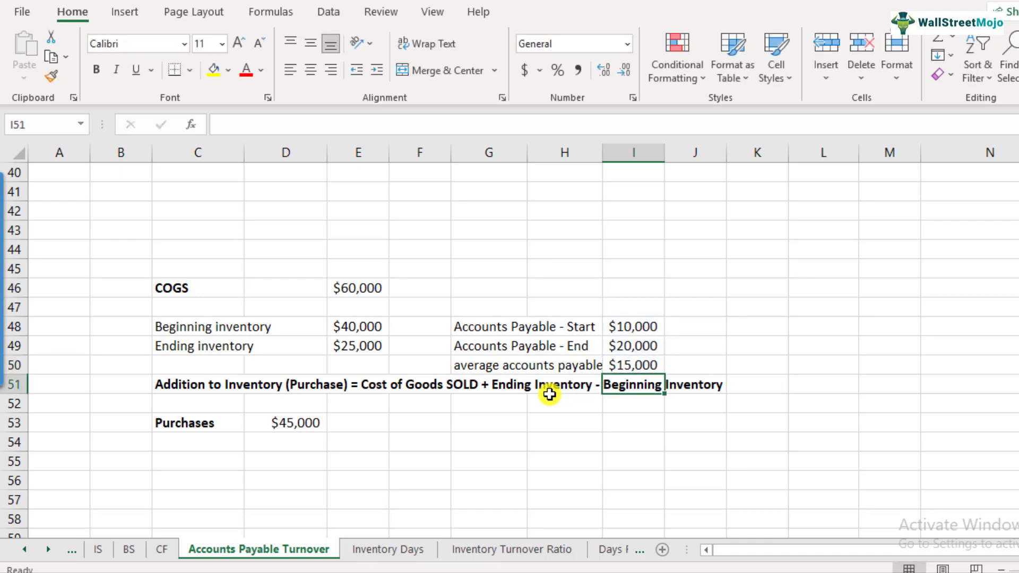
{"action": "key", "text": "ctrl+b"}
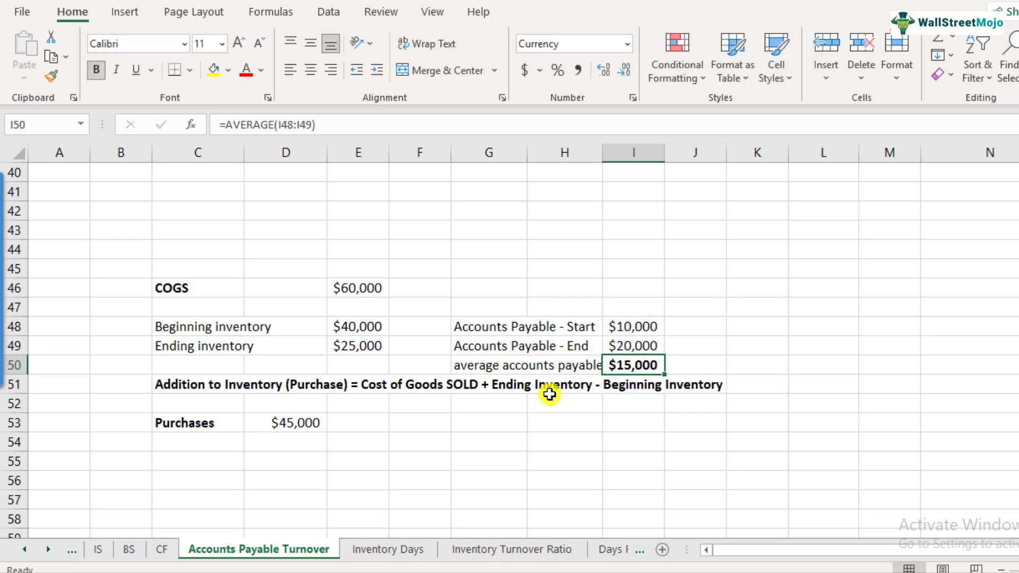
Move the average accounts payables label and its value from G50:I50 to C54:E54, below Purchases
{"action": "key", "text": "Left"}
{"action": "key", "text": "Left"}
{"action": "key", "text": "shift+Right"}
{"action": "key", "text": "shift+Right"}
{"action": "key", "text": "ctrl+c"}
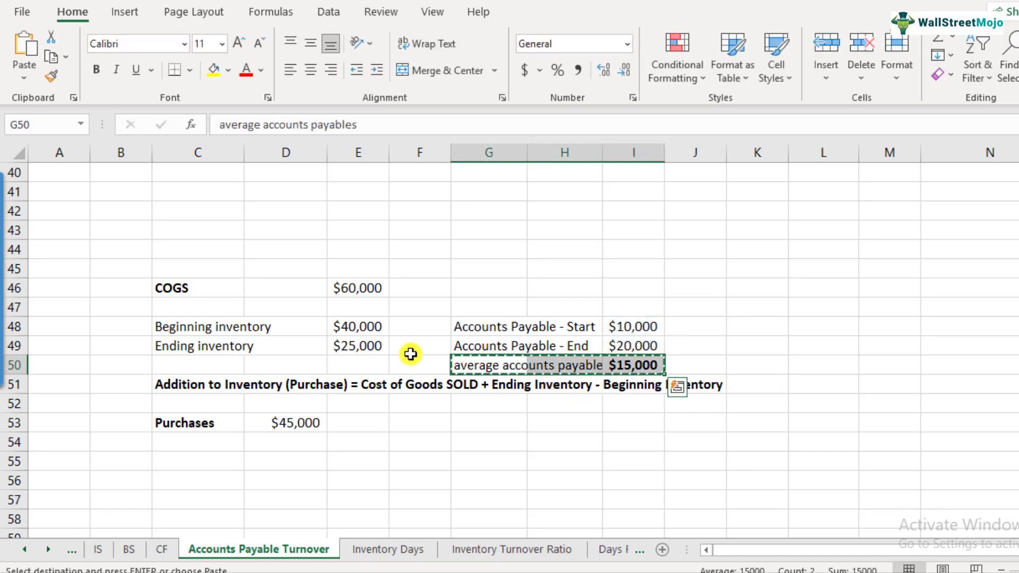
{"action": "left_click", "coordinate": [182, 441]}
{"action": "key", "text": "ctrl+v"}
{"action": "left_click", "coordinate": [228, 446]}
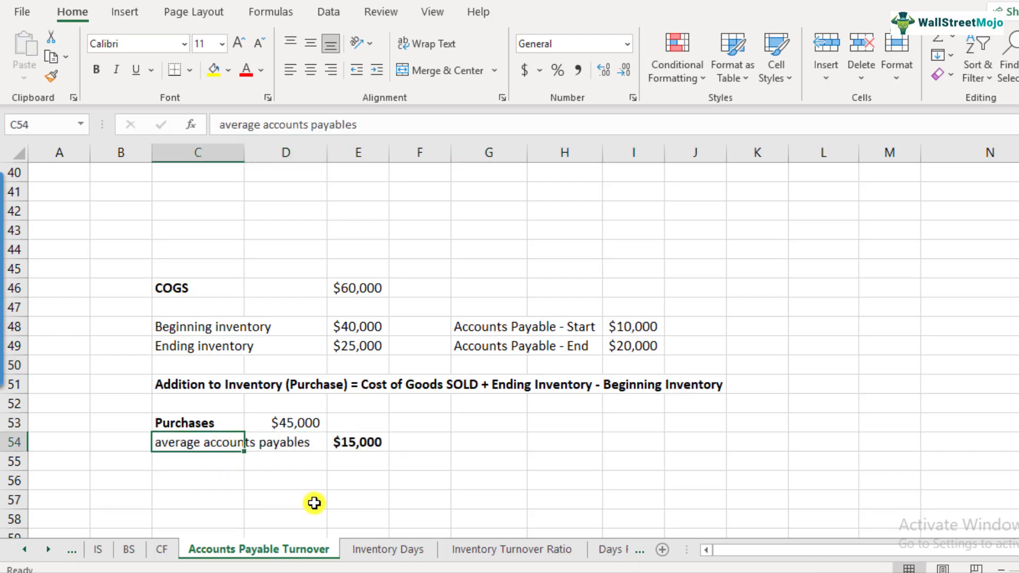
{"action": "left_click", "coordinate": [356, 447]}
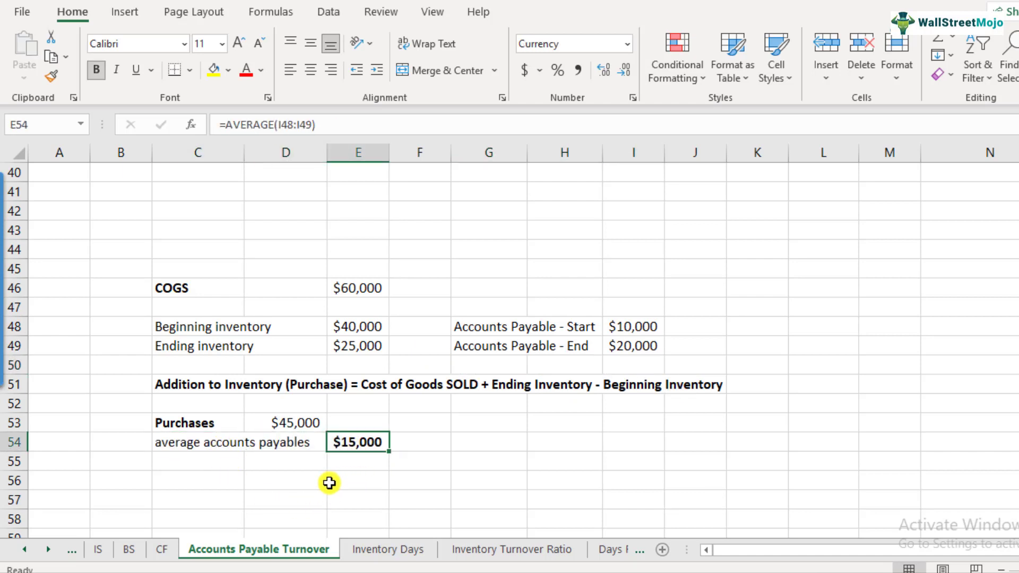
Label cell C56 "Accounts payable turnover" and make the label bold
{"action": "left_click", "coordinate": [229, 479]}
{"action": "type", "text": "Accounts payable tur"}
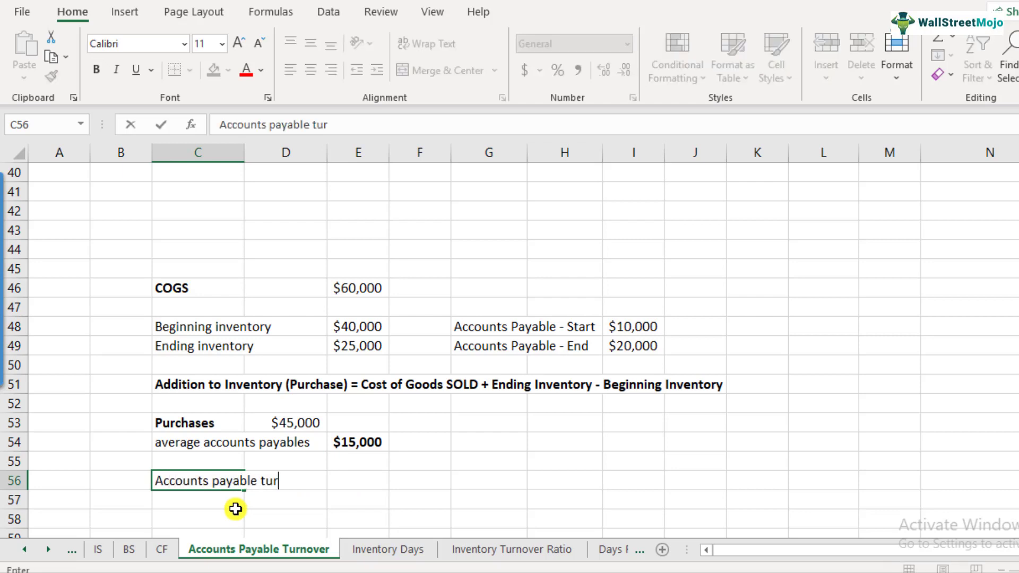
{"action": "key", "text": "Return"}
{"action": "key", "text": "Up"}
{"action": "key", "text": "ctrl+b"}
Calculate the accounts payable turnover in E56 as purchases divided by average accounts payables, =D53/E54
{"action": "key", "text": "Right"}
{"action": "key", "text": "Right"}
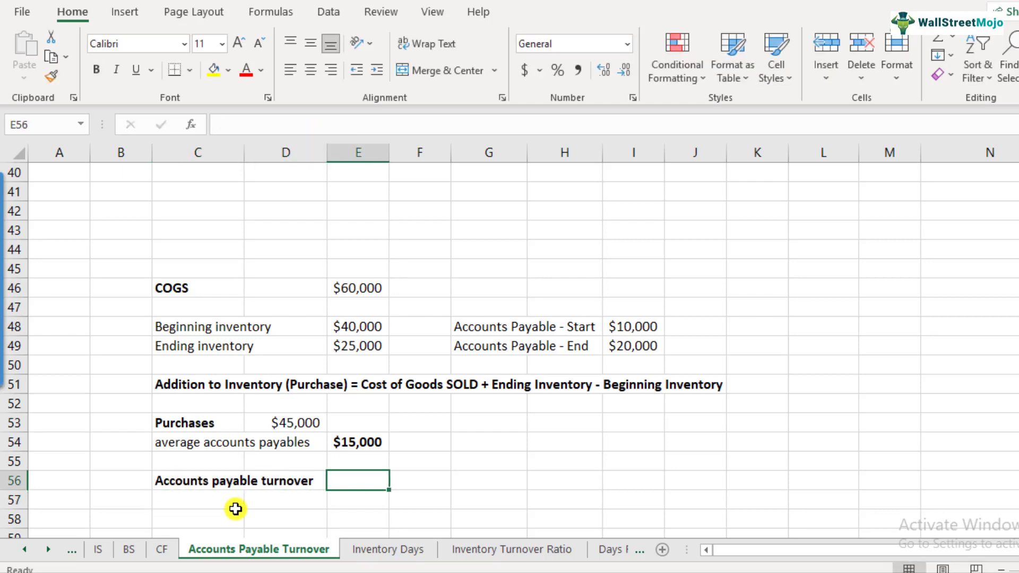
{"action": "type", "text": "="}
{"action": "left_click", "coordinate": [295, 422]}
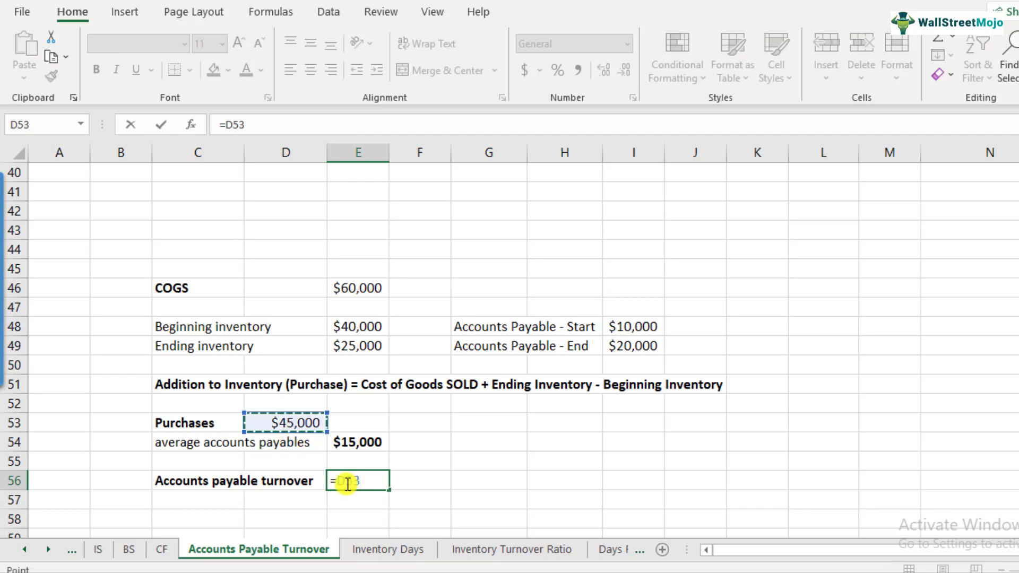
{"action": "type", "text": "/"}
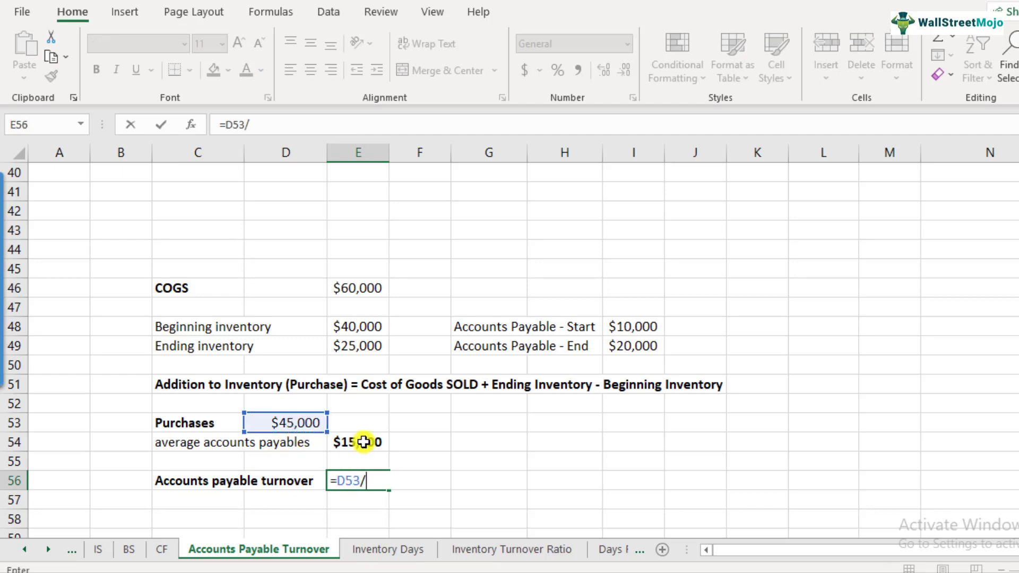
{"action": "left_click", "coordinate": [363, 442]}
{"action": "key", "text": "Return"}
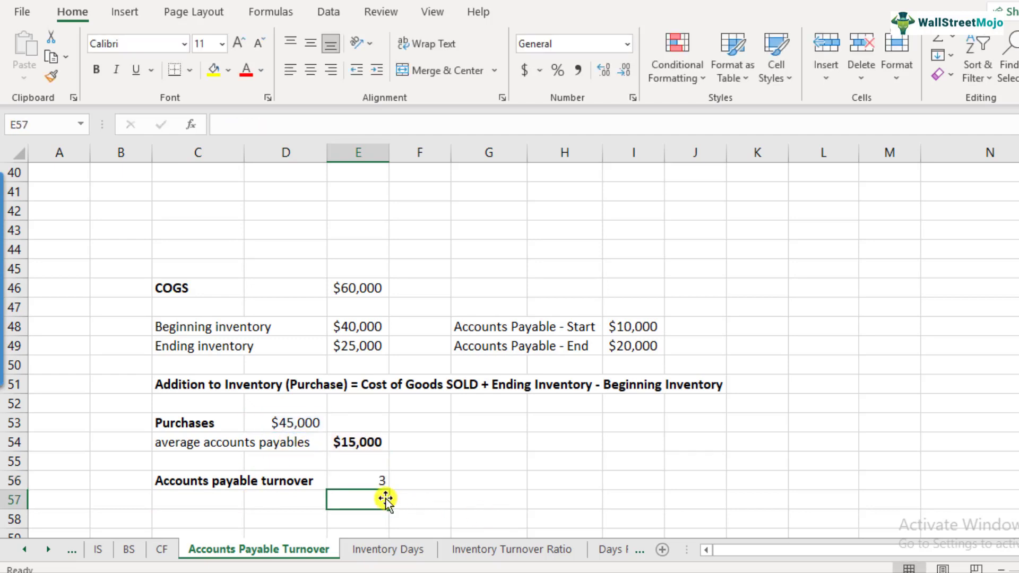
{"action": "left_click", "coordinate": [371, 480]}
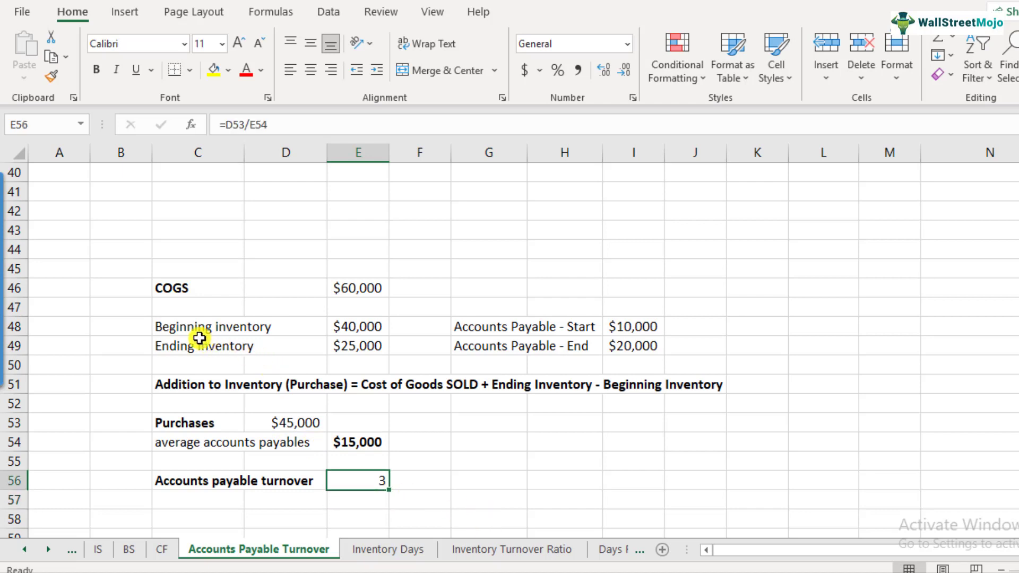
Review the example's inventory, COGS and accounts payable inputs together with the turnover calculation in row 56
{"action": "left_click_drag", "start_coordinate": [188, 326], "coordinate": [383, 347]}
{"action": "left_click_drag", "start_coordinate": [174, 296], "coordinate": [359, 282]}
{"action": "left_click_drag", "start_coordinate": [471, 331], "coordinate": [632, 348]}
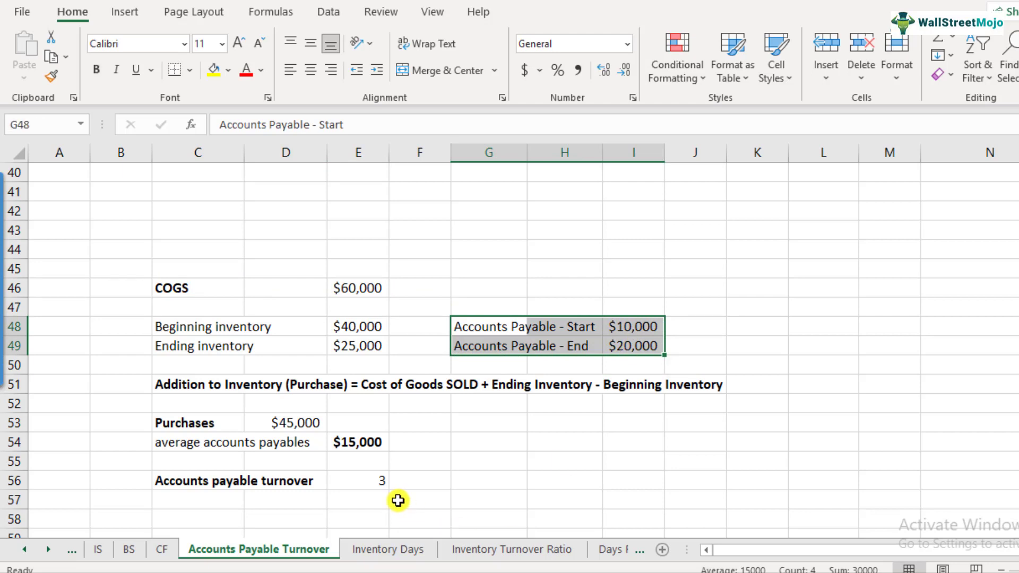
{"action": "left_click", "coordinate": [212, 480]}
{"action": "left_click", "coordinate": [386, 482]}
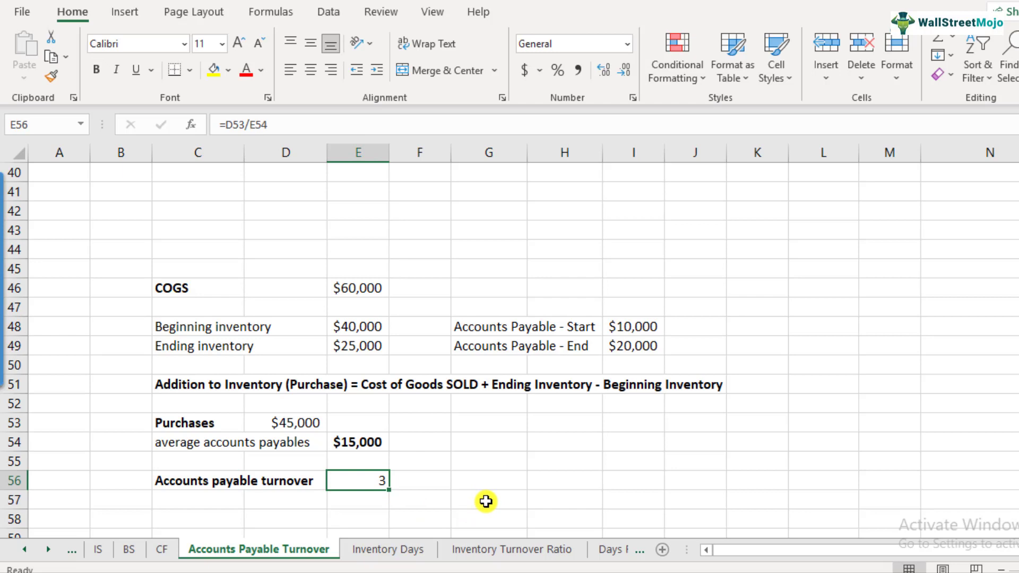
{"action": "left_click", "coordinate": [374, 444]}
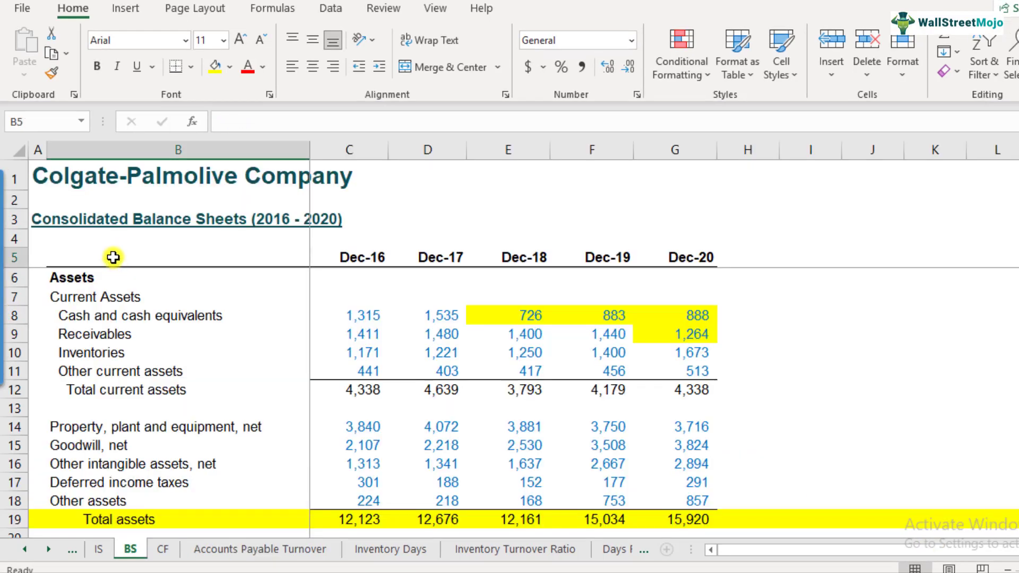
Examine the Purchases row and the Payables turnover row under Turnover Ratios on the BS sheet
{"action": "left_click", "coordinate": [113, 257]}
{"action": "scroll", "coordinate": [133, 345], "scroll_direction": "down", "scroll_amount": 16}
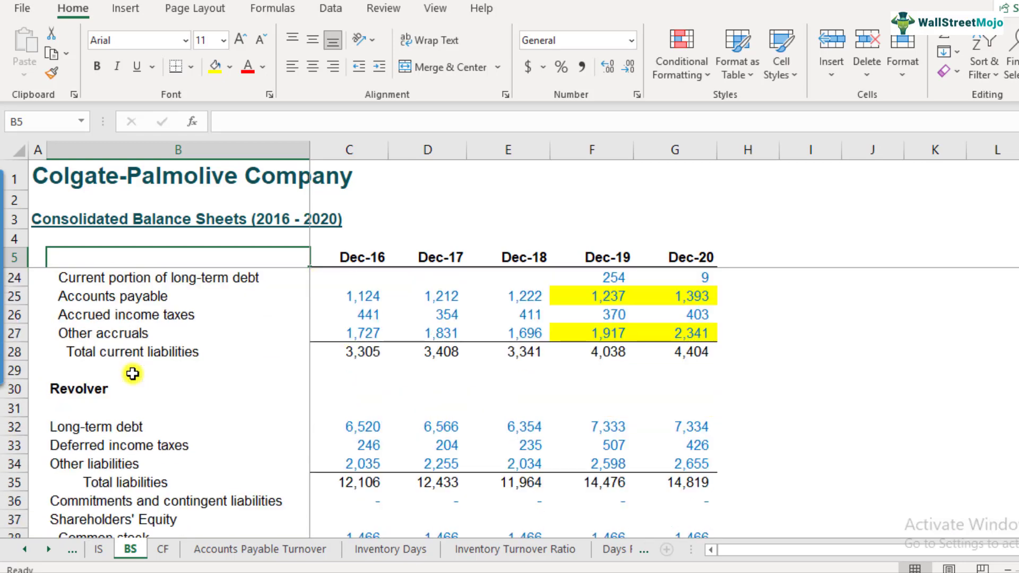
{"action": "scroll", "coordinate": [132, 373], "scroll_direction": "down", "scroll_amount": 14}
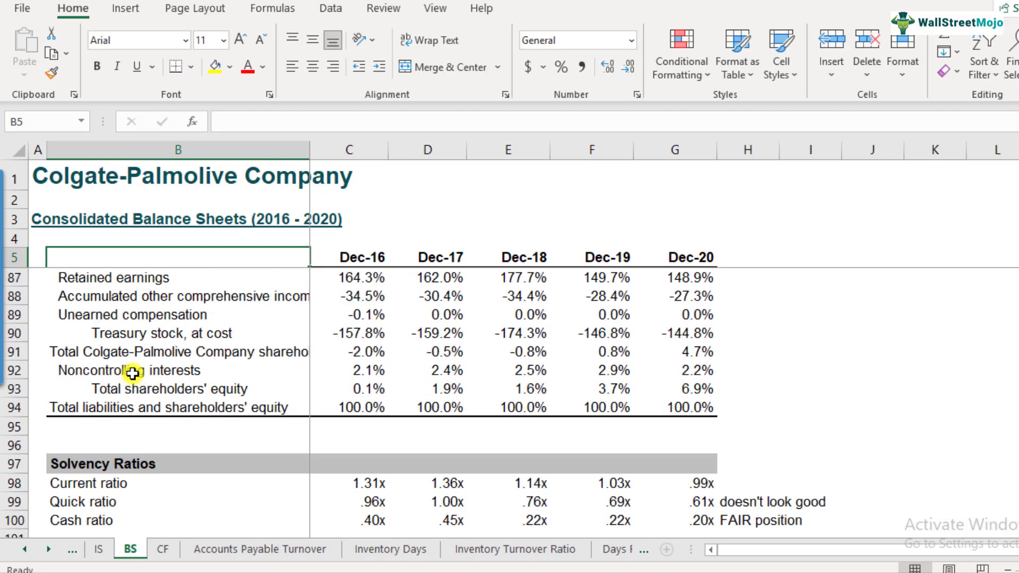
{"action": "scroll", "coordinate": [132, 373], "scroll_direction": "down", "scroll_amount": 2}
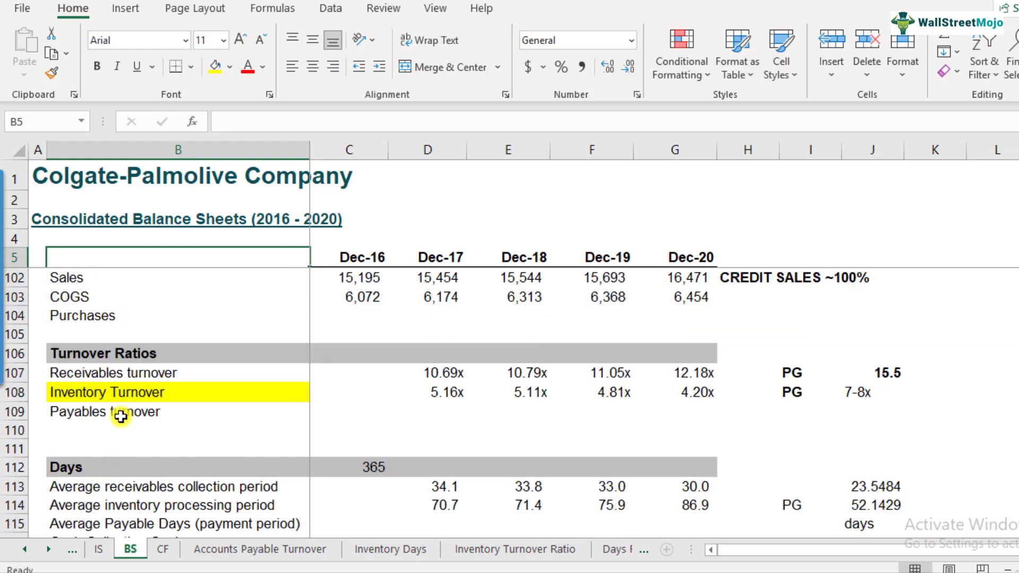
{"action": "left_click", "coordinate": [15, 412]}
{"action": "left_click", "coordinate": [230, 419]}
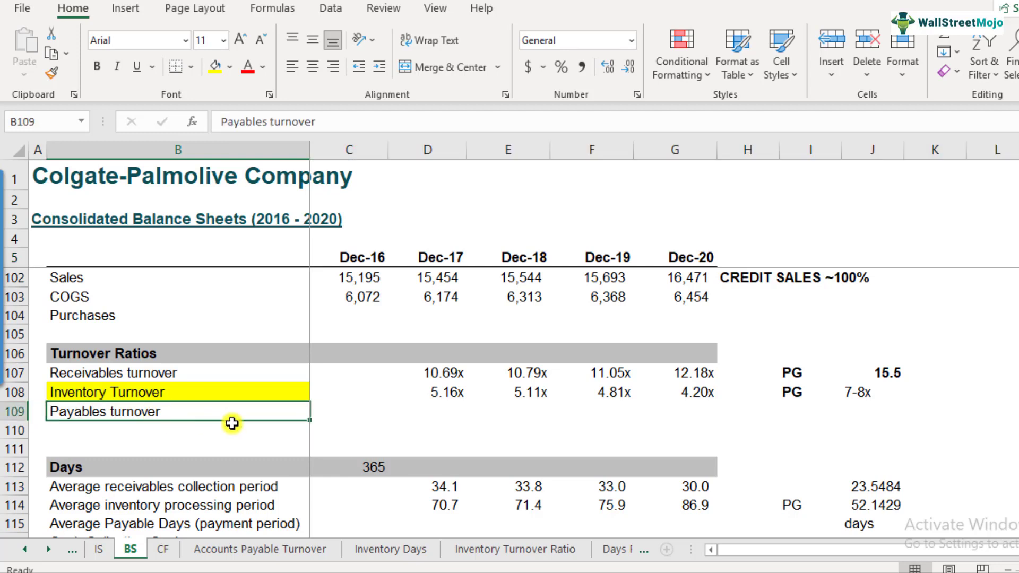
{"action": "scroll", "coordinate": [305, 422], "scroll_direction": "up", "scroll_amount": 1}
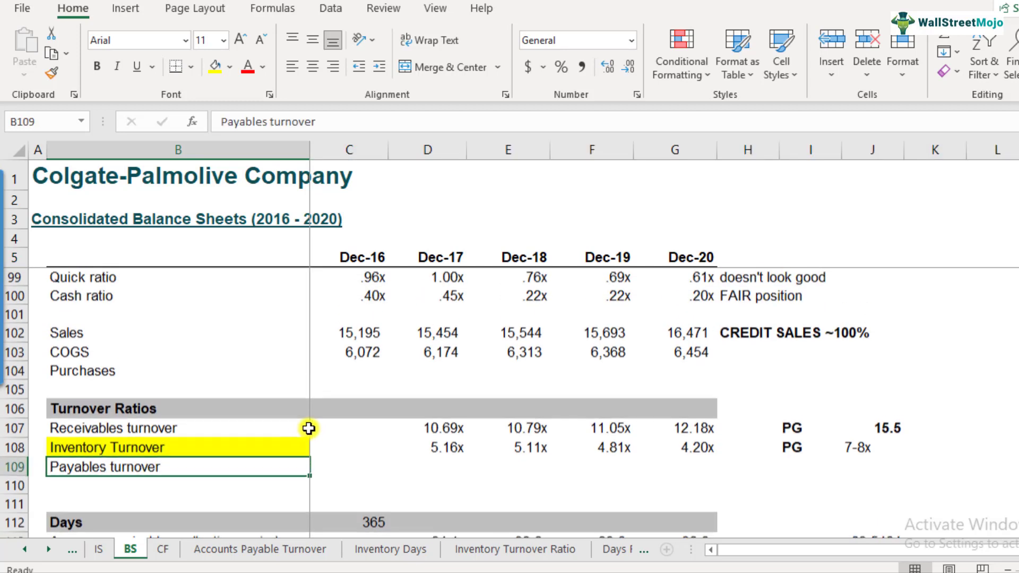
{"action": "left_click", "coordinate": [429, 467]}
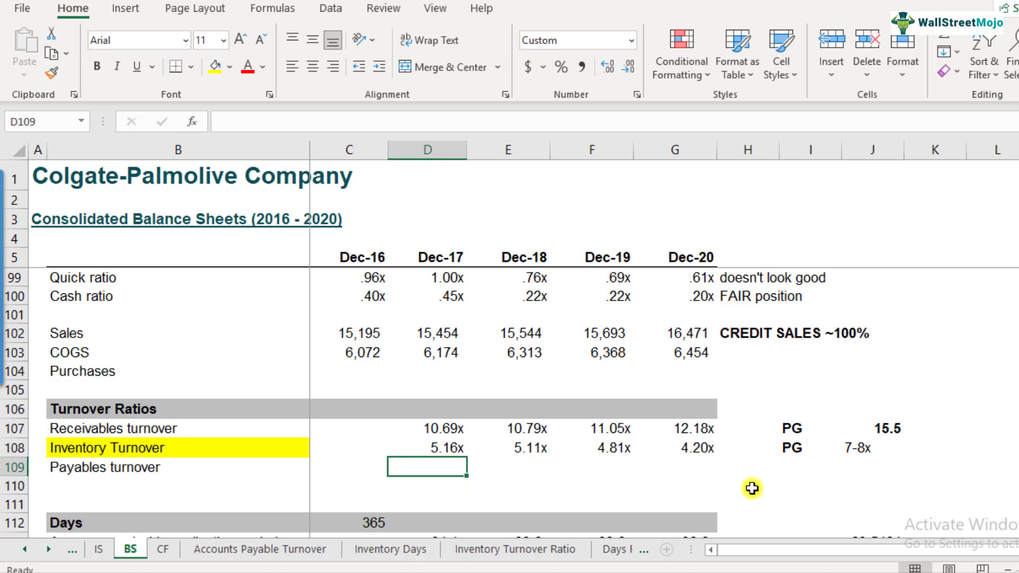
{"action": "left_click", "coordinate": [766, 469]}
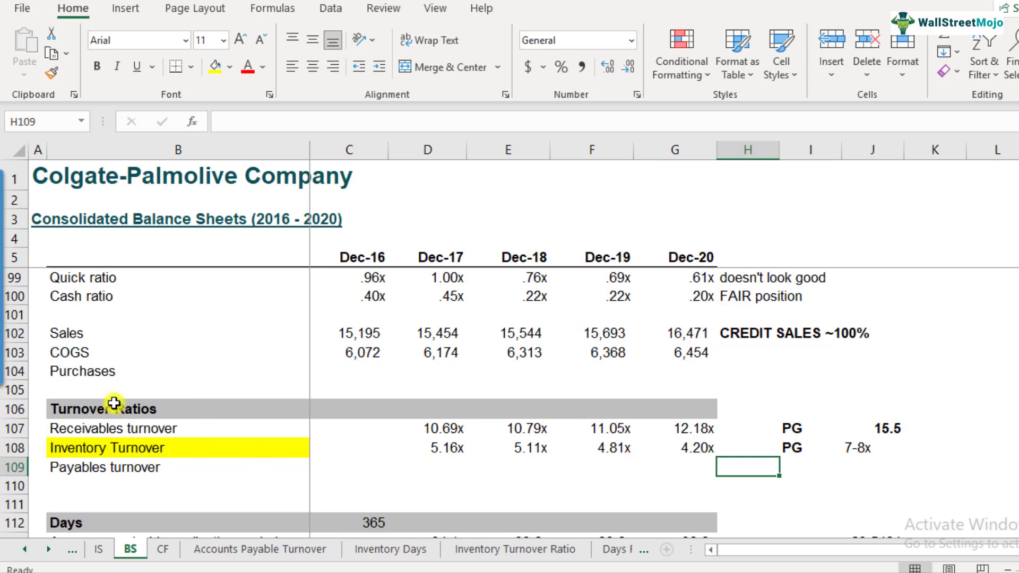
{"action": "left_click", "coordinate": [69, 373]}
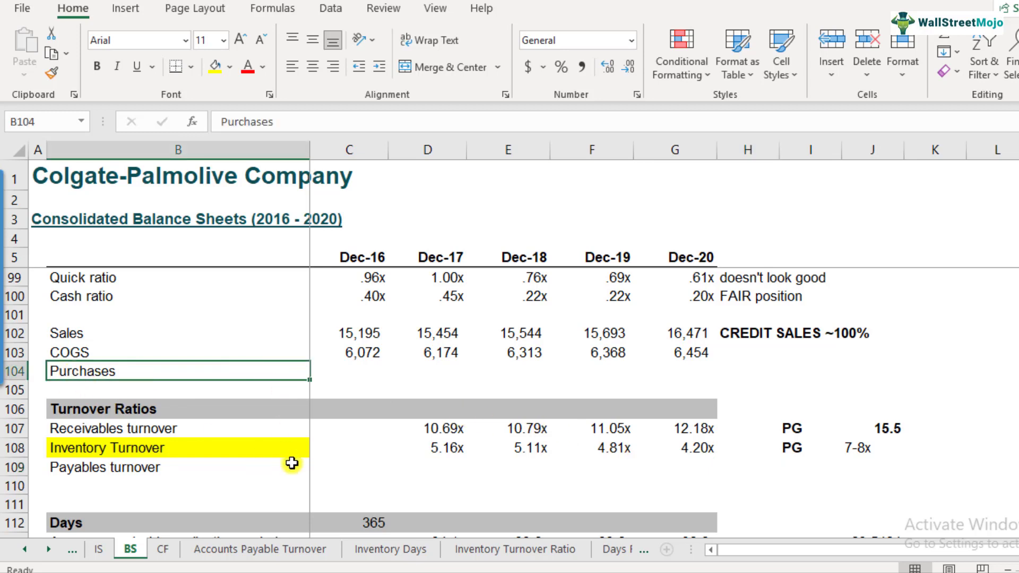
Copy the purchase equation from C51 of the Accounts Payable Turnover sheet into B105 of the BS sheet, below Purchases
{"action": "left_click", "coordinate": [262, 549]}
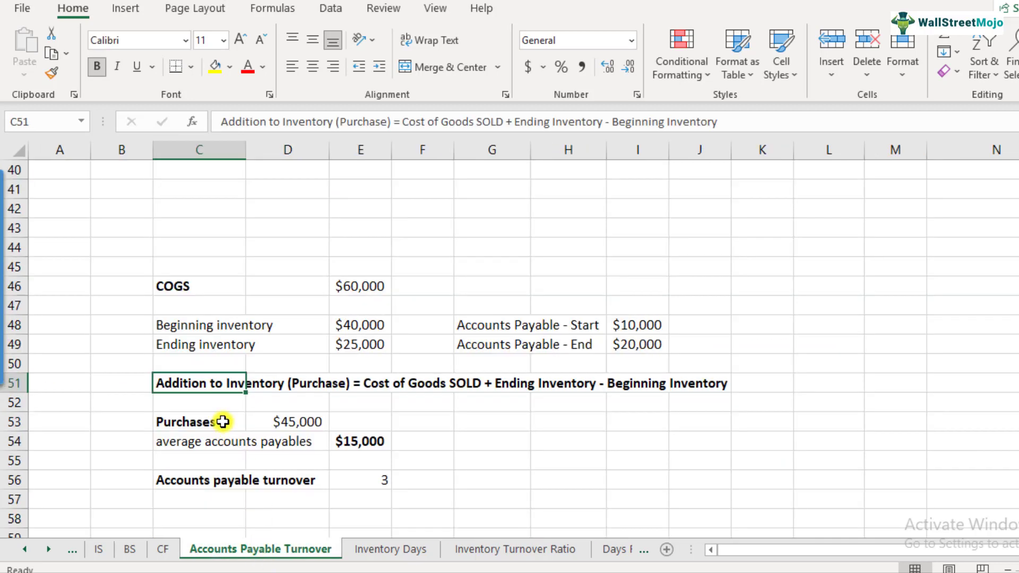
{"action": "key", "text": "ctrl+c"}
{"action": "left_click", "coordinate": [130, 550]}
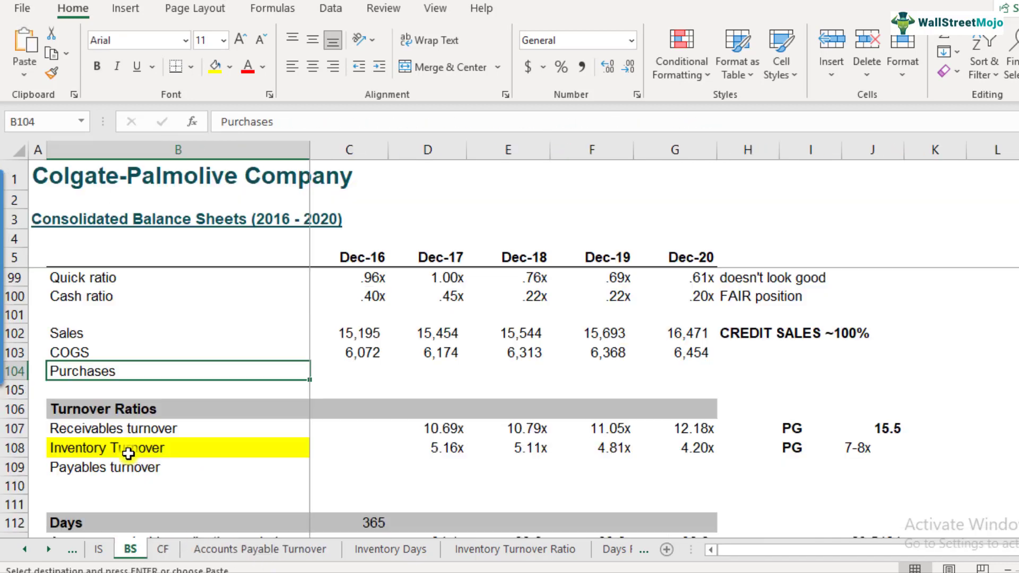
{"action": "left_click", "coordinate": [93, 391]}
{"action": "key", "text": "ctrl+v"}
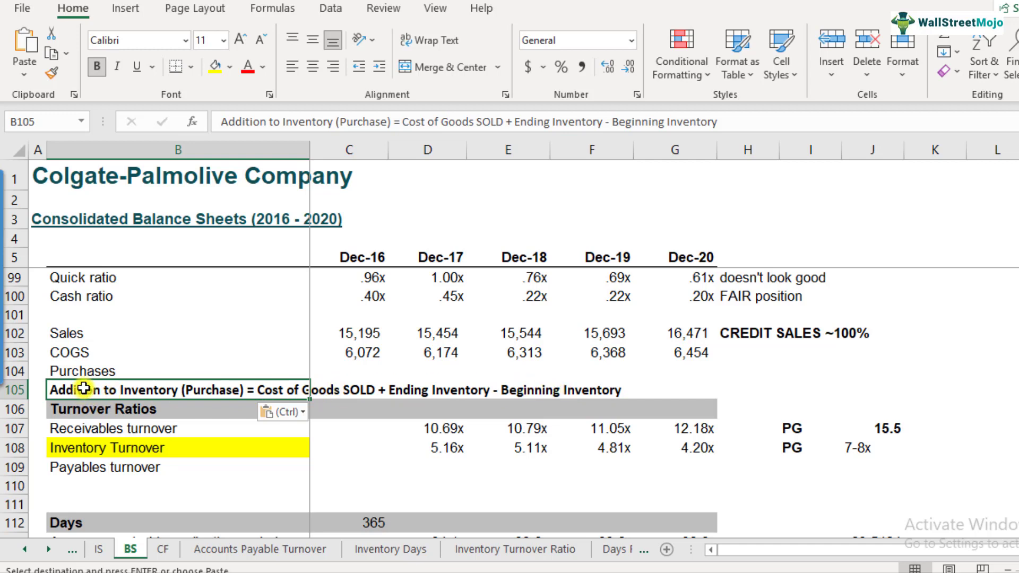
{"action": "left_click", "coordinate": [363, 147]}
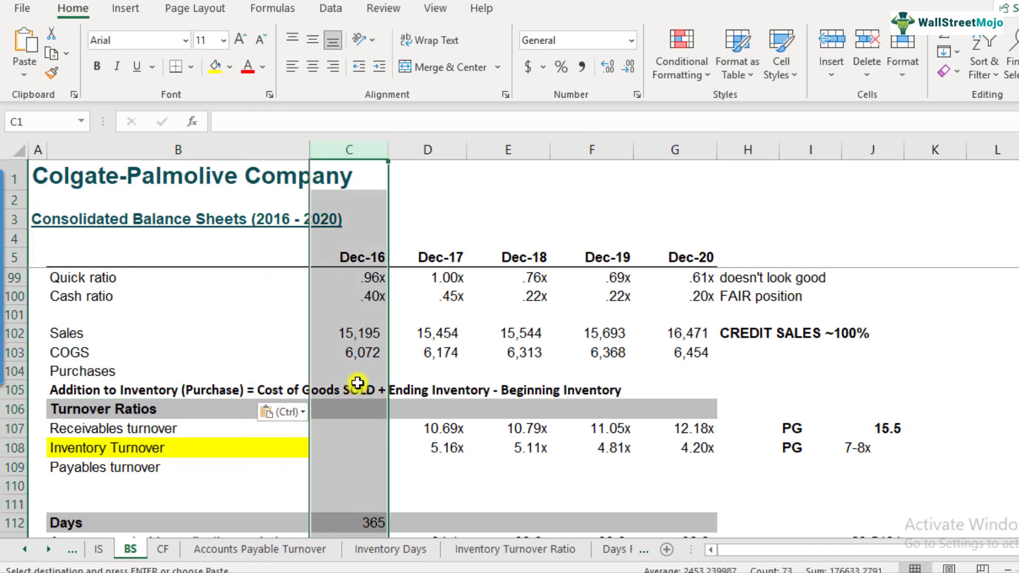
{"action": "left_click", "coordinate": [360, 375]}
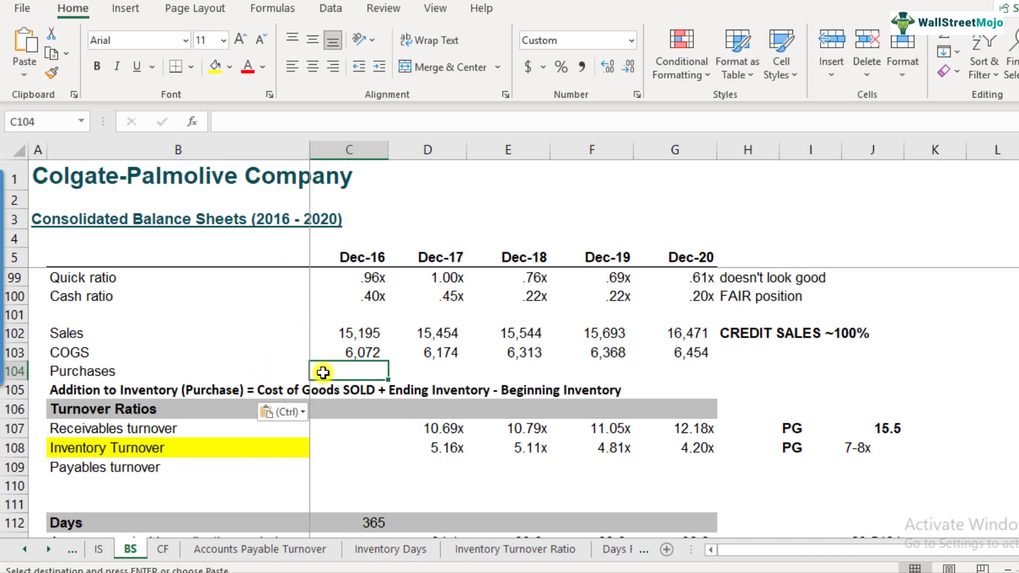
{"action": "left_click", "coordinate": [355, 150]}
{"action": "left_click", "coordinate": [425, 370]}
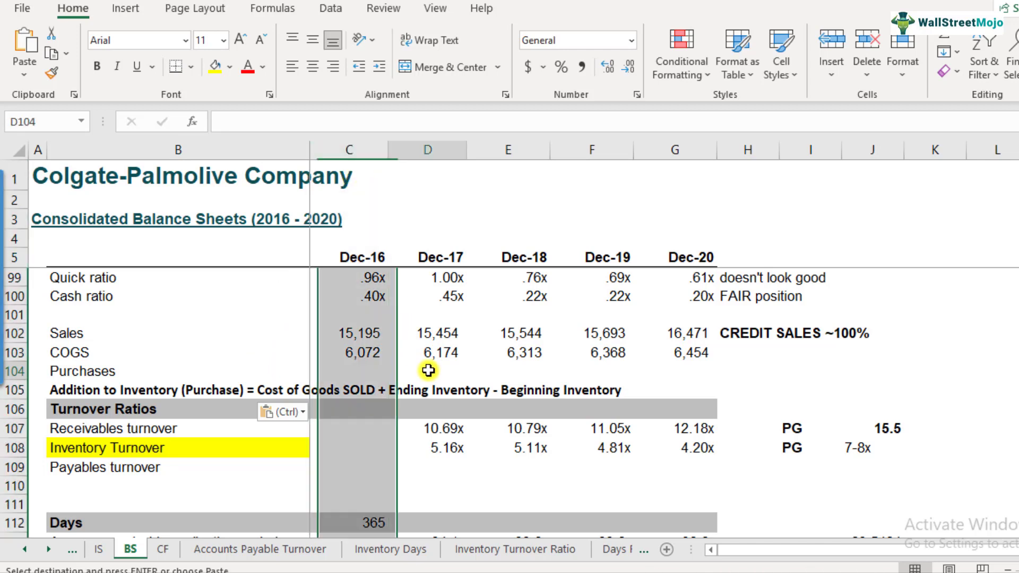
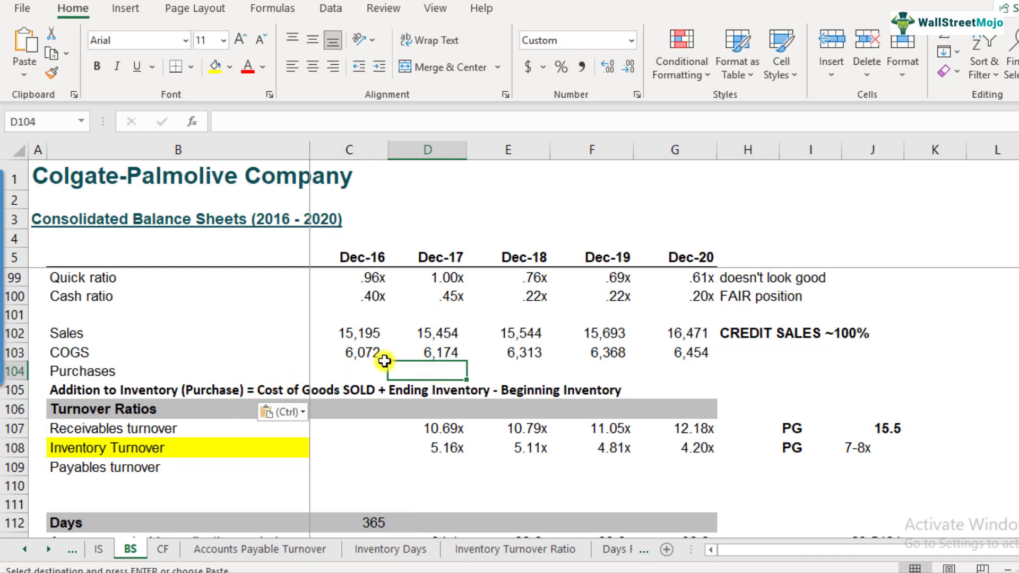
{"action": "left_click", "coordinate": [431, 351]}
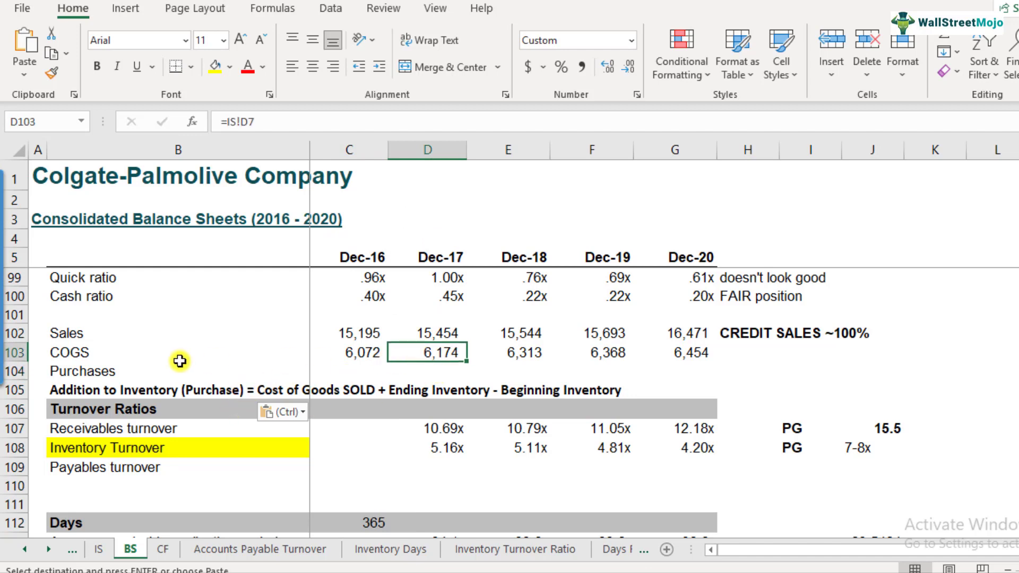
{"action": "left_click", "coordinate": [10, 352]}
Calculate Dec-17 purchases in D104 as COGS plus ending inventory minus beginning inventory, =D103+D10-C10
{"action": "left_click", "coordinate": [446, 372]}
{"action": "type", "text": "="}
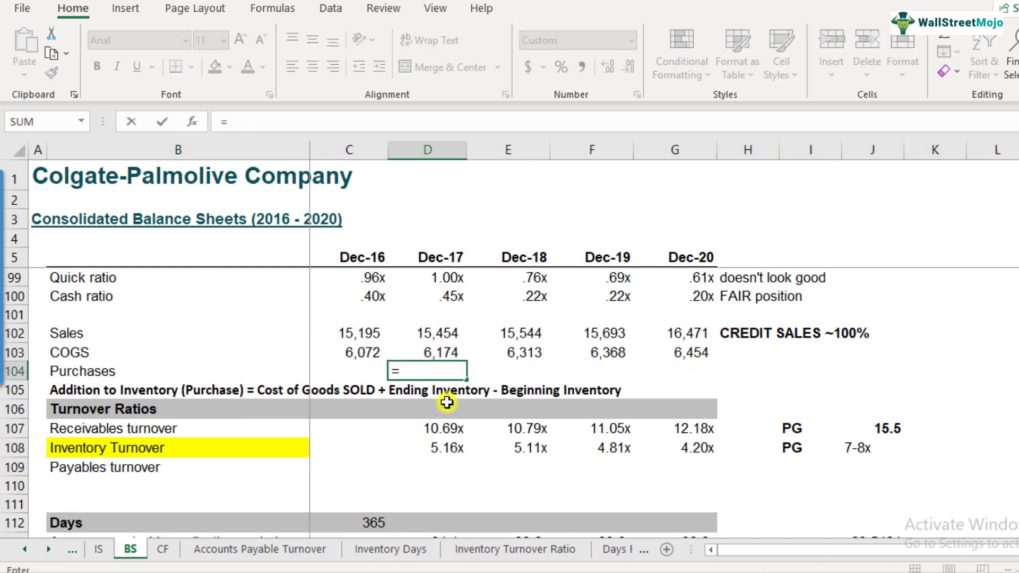
{"action": "left_click", "coordinate": [446, 353]}
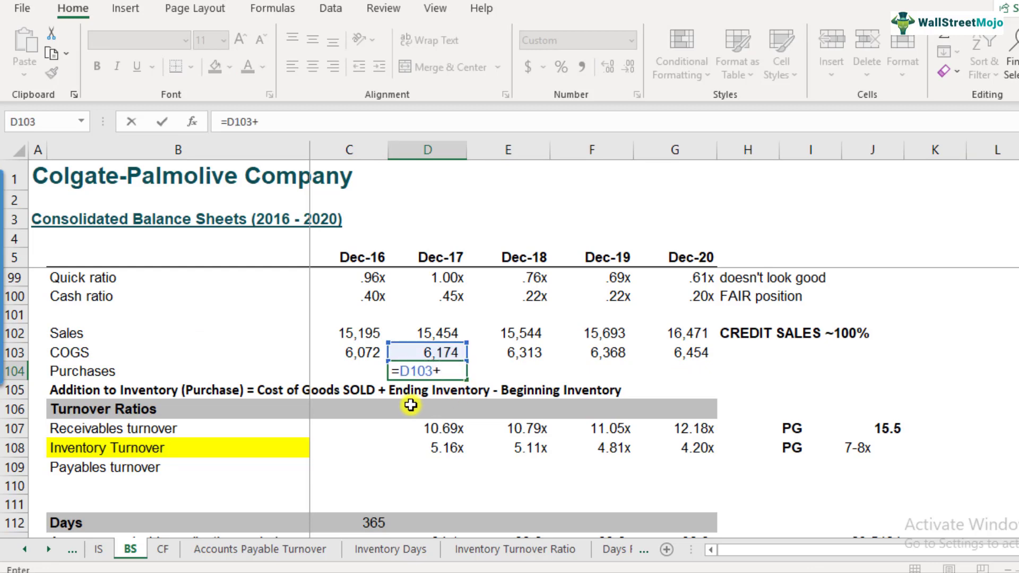
{"action": "scroll", "coordinate": [438, 399], "scroll_direction": "up", "scroll_amount": 20}
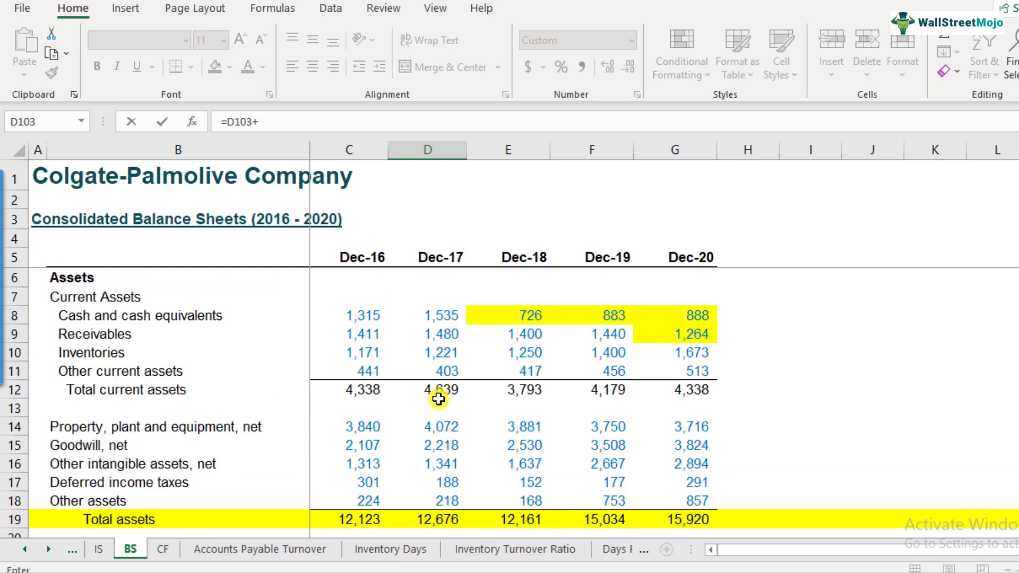
{"action": "left_click", "coordinate": [435, 353]}
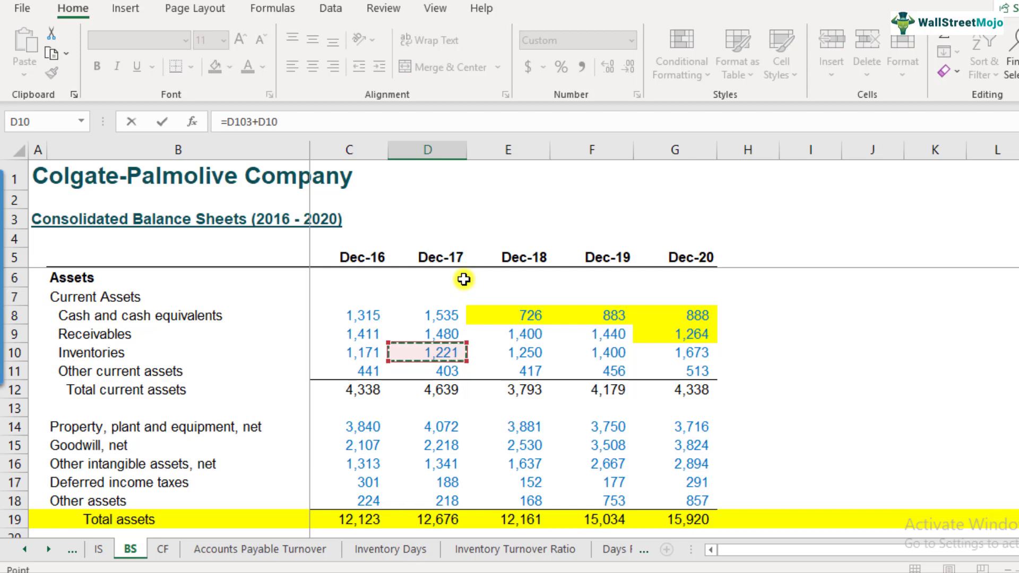
{"action": "type", "text": "-"}
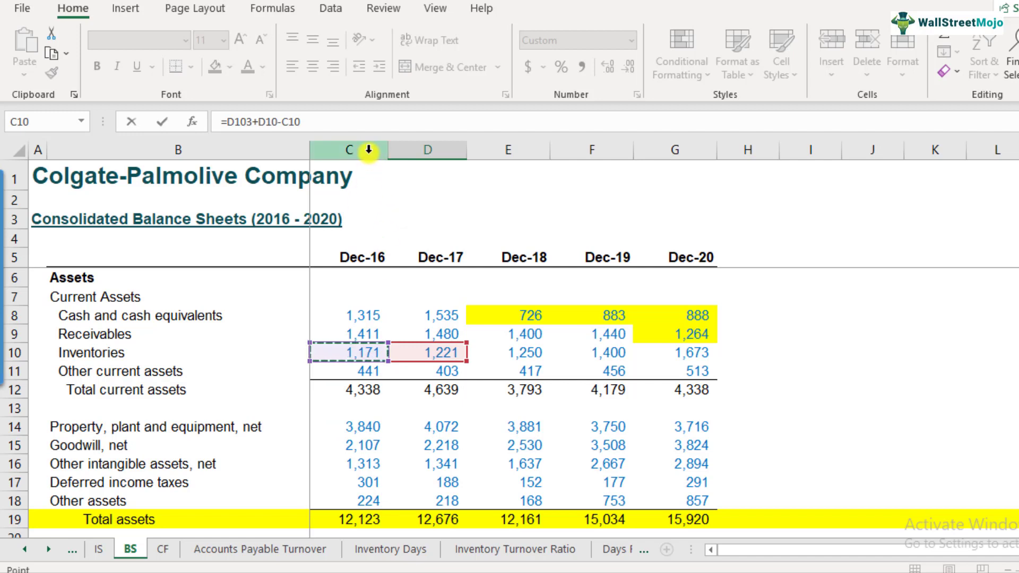
{"action": "left_click", "coordinate": [426, 152]}
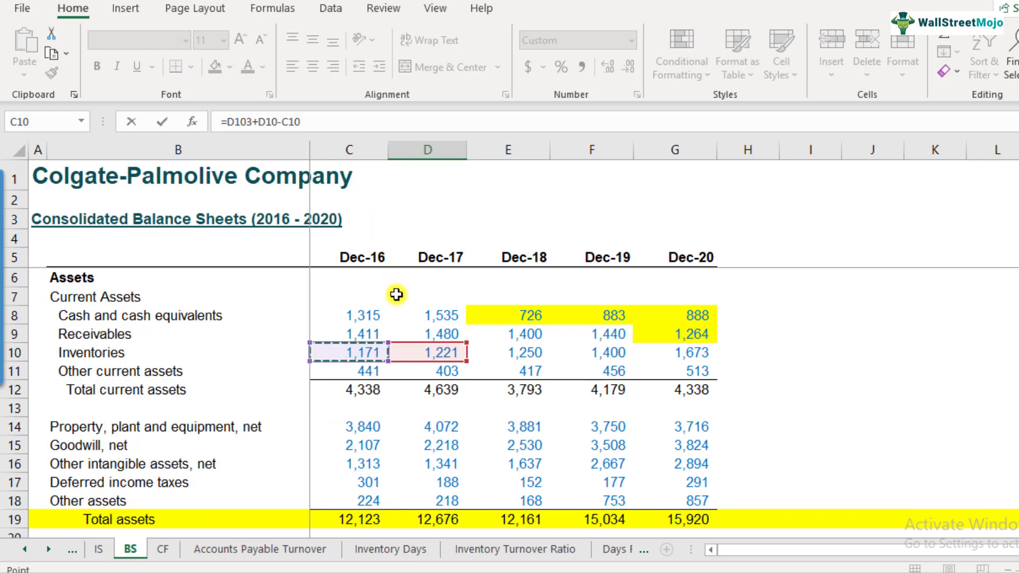
{"action": "scroll", "coordinate": [397, 295], "scroll_direction": "down", "scroll_amount": 20}
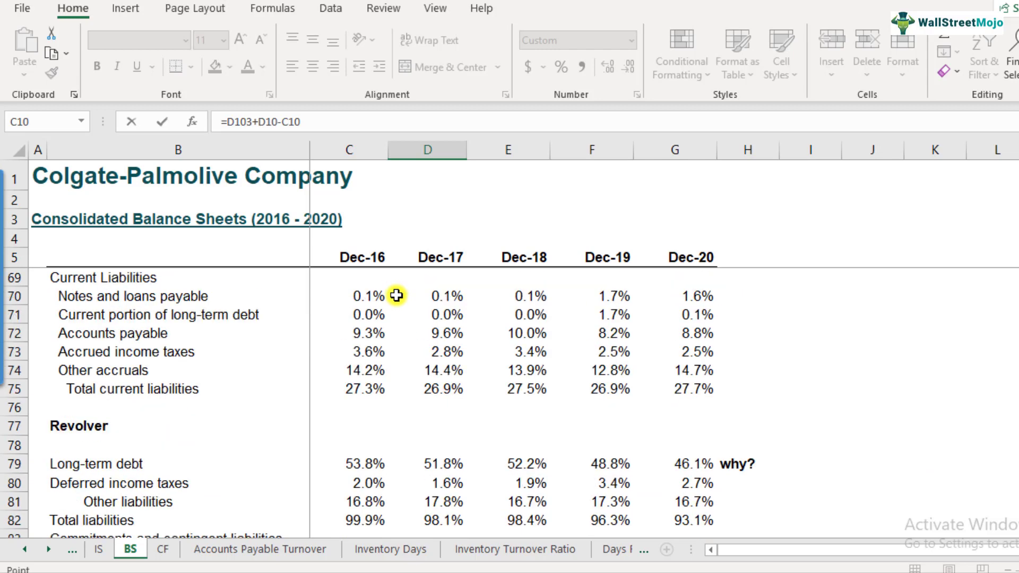
{"action": "scroll", "coordinate": [397, 295], "scroll_direction": "down", "scroll_amount": 10}
{"action": "key", "text": "Escape"}
{"action": "left_click", "coordinate": [448, 407]}
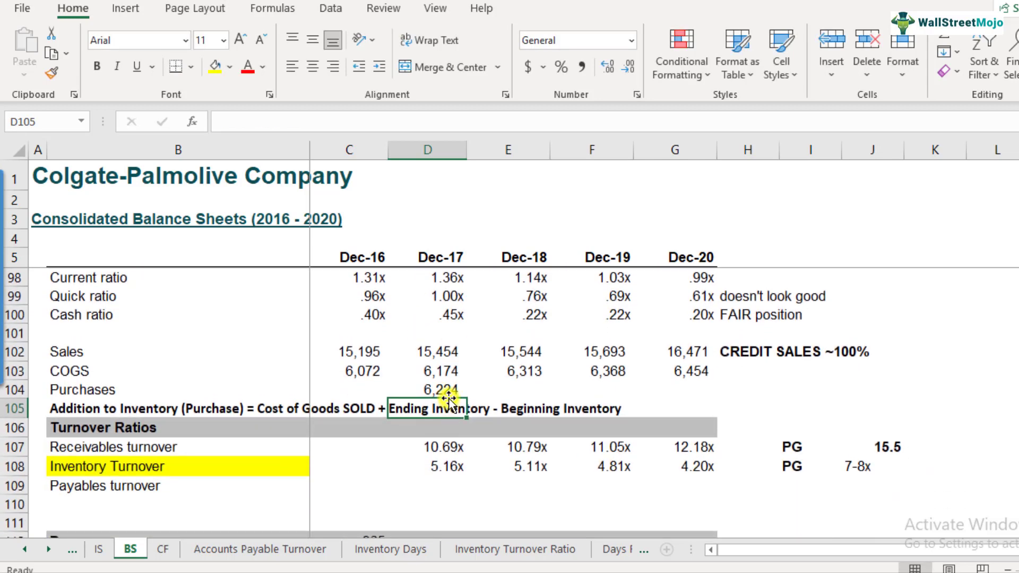
Copy the Dec-17 purchases formula from D104 across the Purchases row into E104, F104 and G104
{"action": "left_click", "coordinate": [439, 389]}
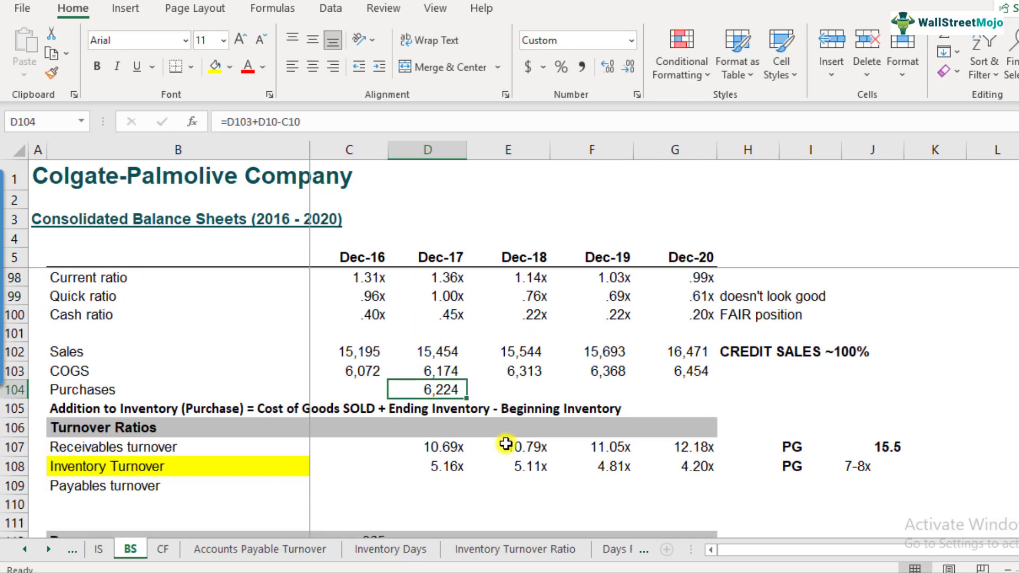
{"action": "key", "text": "ctrl+c"}
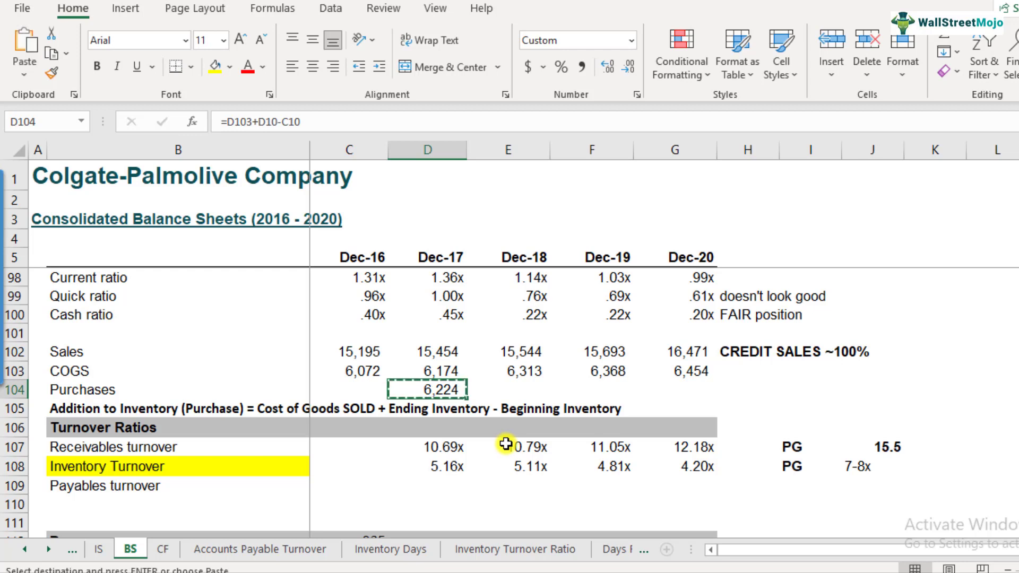
{"action": "key", "text": "Right"}
{"action": "key", "text": "ctrl+v"}
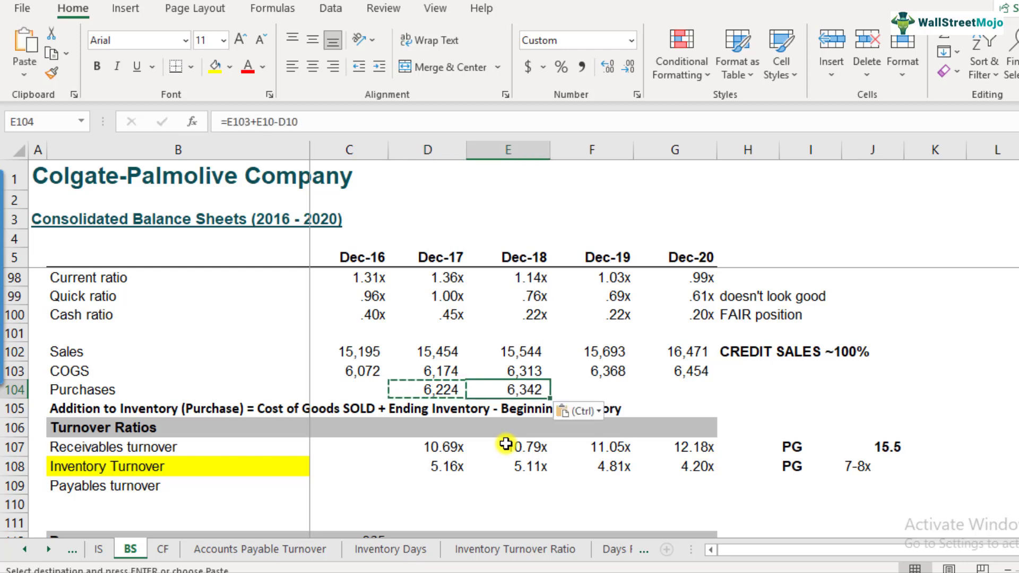
{"action": "key", "text": "Right"}
{"action": "key", "text": "ctrl+v"}
{"action": "key", "text": "Right"}
{"action": "key", "text": "ctrl+v"}
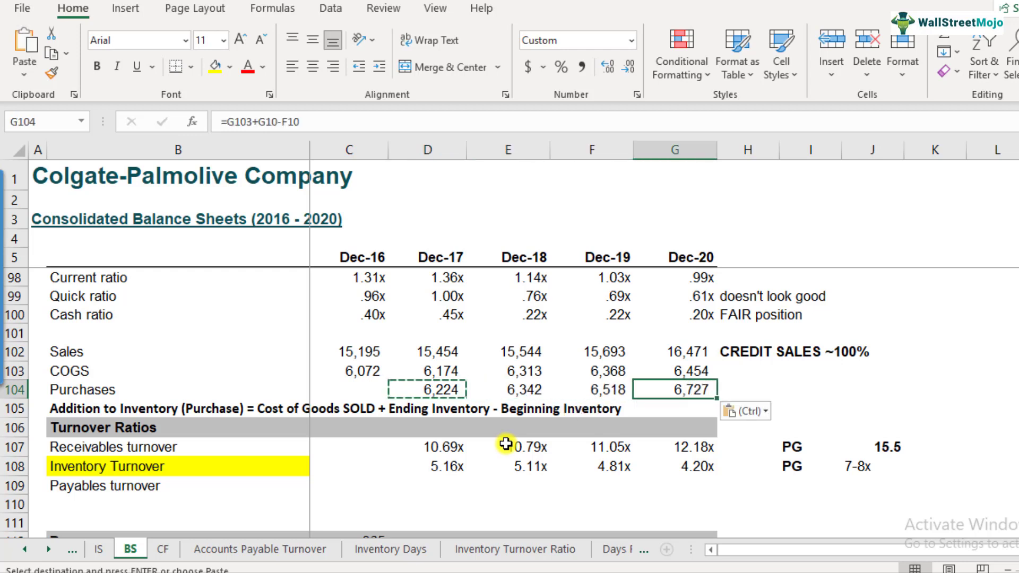
Check the purchases formulas for Dec-17 through Dec-20 in D104 to G104
{"action": "key", "text": "Left"}
{"action": "key", "text": "Left"}
{"action": "key", "text": "Left"}
{"action": "key", "text": "Right"}
{"action": "key", "text": "Right"}
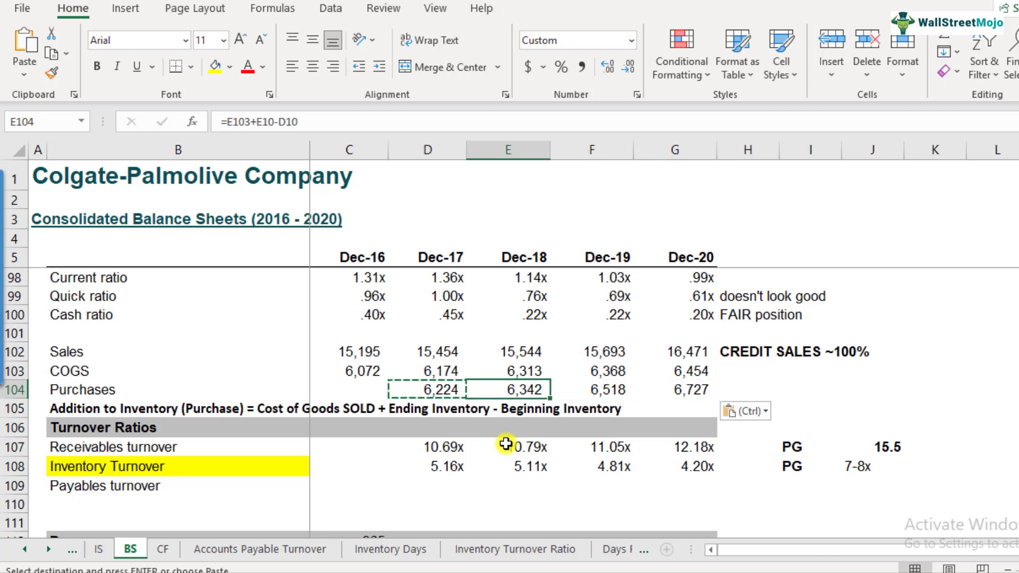
{"action": "key", "text": "Left"}
{"action": "key", "text": "Left"}
{"action": "key", "text": "Escape"}
{"action": "key", "text": "shift+Up"}
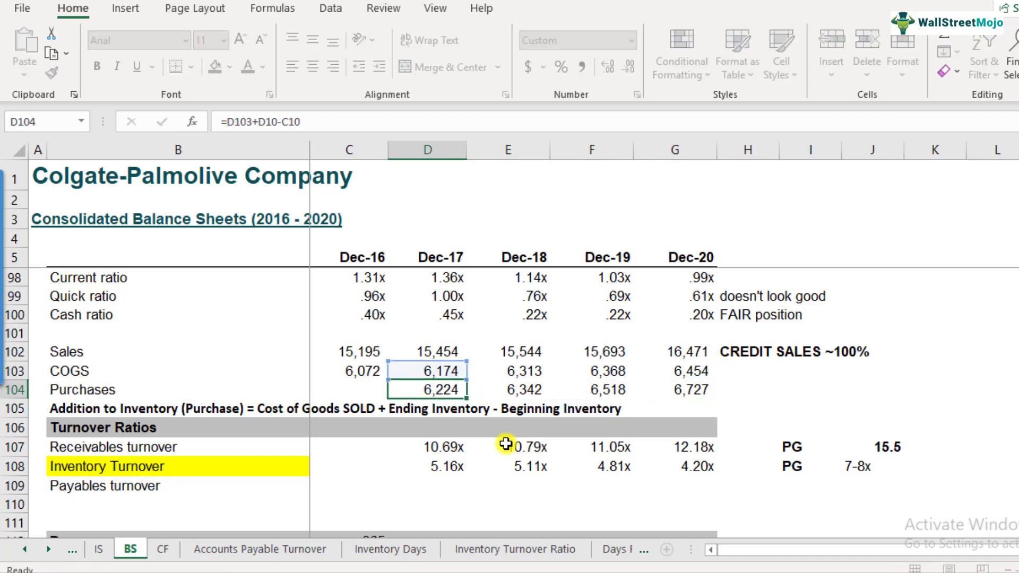
{"action": "key", "text": "Right"}
{"action": "key", "text": "Right"}
{"action": "key", "text": "Right"}
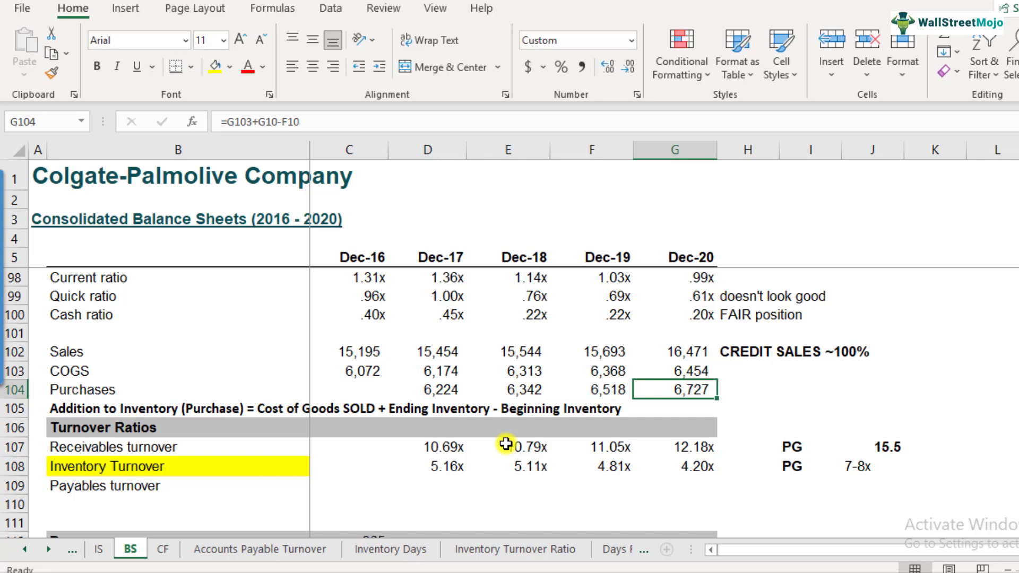
{"action": "left_click", "coordinate": [435, 394]}
{"action": "left_click", "coordinate": [527, 391]}
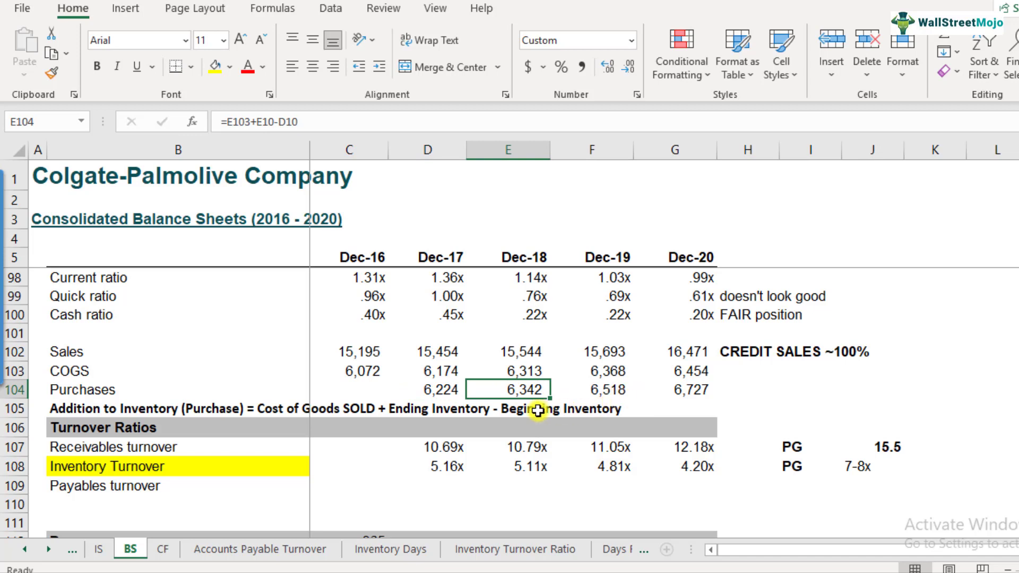
Examine the Current Liabilities section and the Dec-16 and Dec-17 accounts payable figures in C25:D25
{"action": "scroll", "coordinate": [438, 415], "scroll_direction": "up", "scroll_amount": 20}
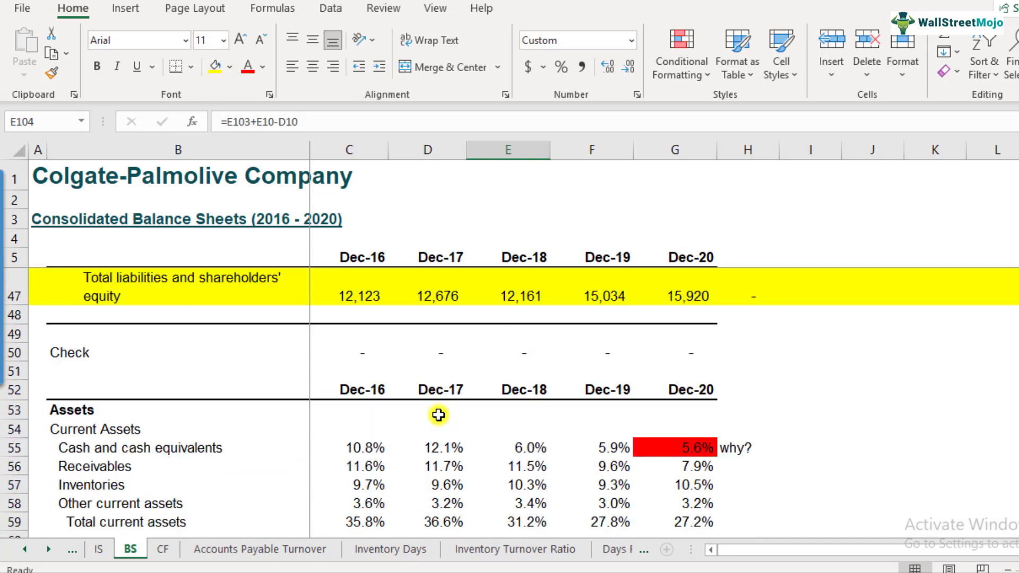
{"action": "scroll", "coordinate": [438, 415], "scroll_direction": "up", "scroll_amount": 6}
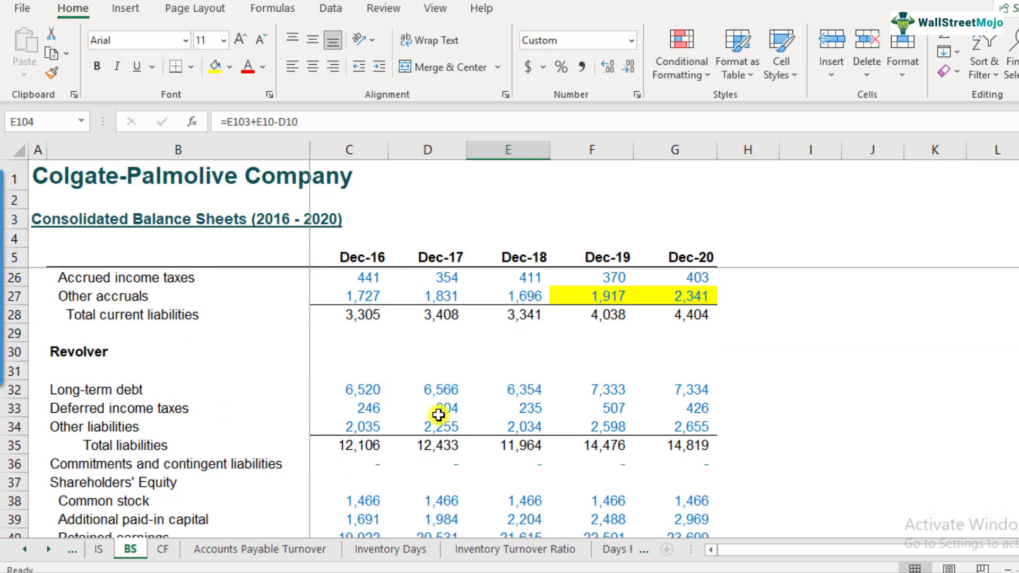
{"action": "scroll", "coordinate": [438, 415], "scroll_direction": "up", "scroll_amount": 2}
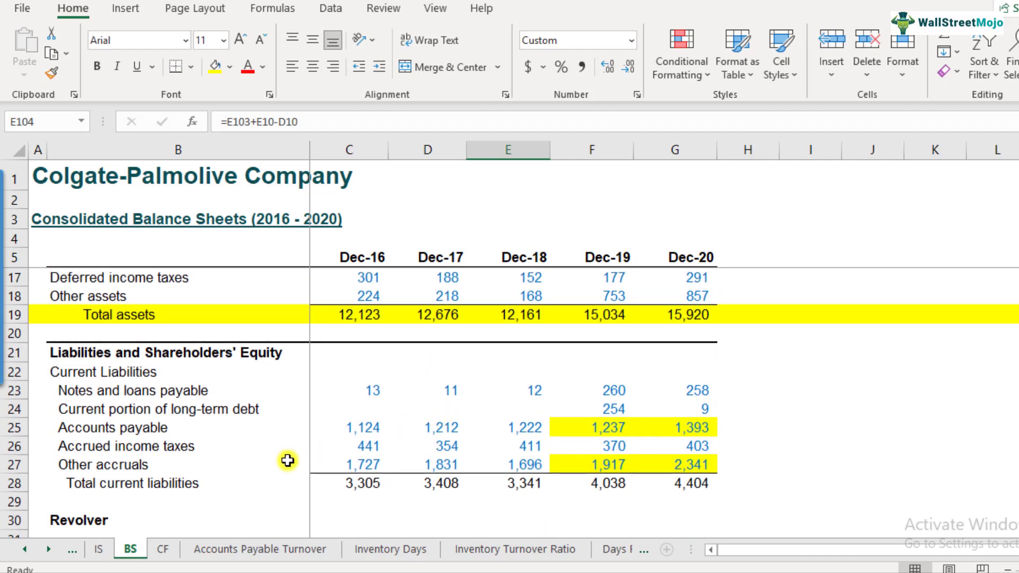
{"action": "left_click", "coordinate": [143, 373]}
{"action": "left_click_drag", "start_coordinate": [143, 391], "coordinate": [136, 484]}
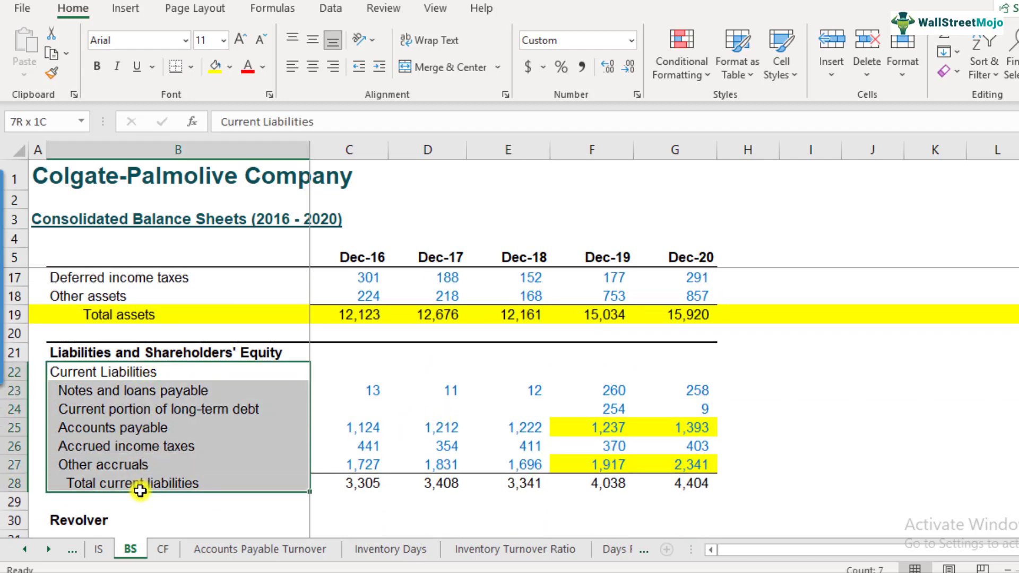
{"action": "left_click", "coordinate": [13, 426]}
{"action": "left_click", "coordinate": [124, 428]}
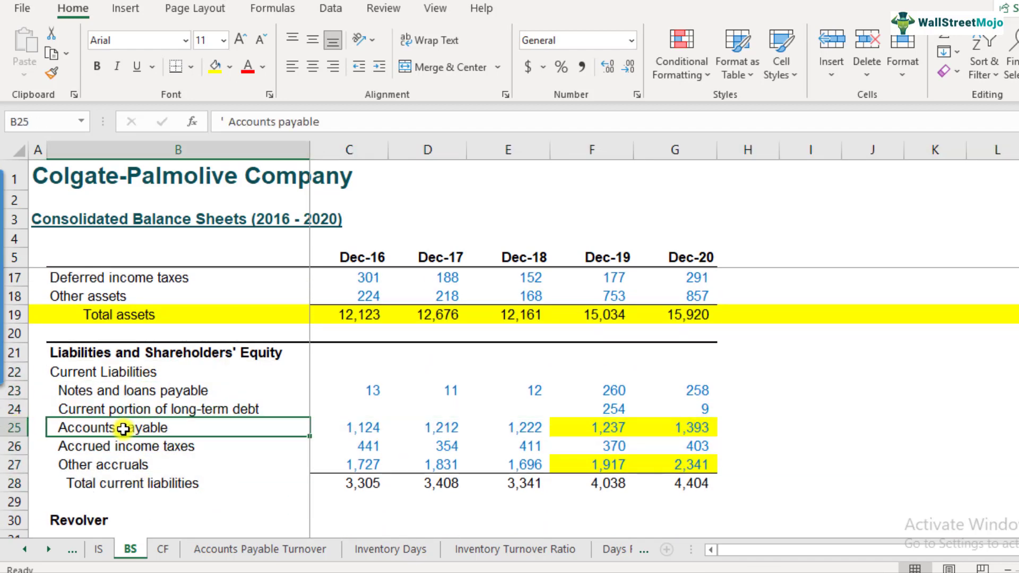
{"action": "left_click", "coordinate": [361, 431]}
{"action": "left_click", "coordinate": [449, 425]}
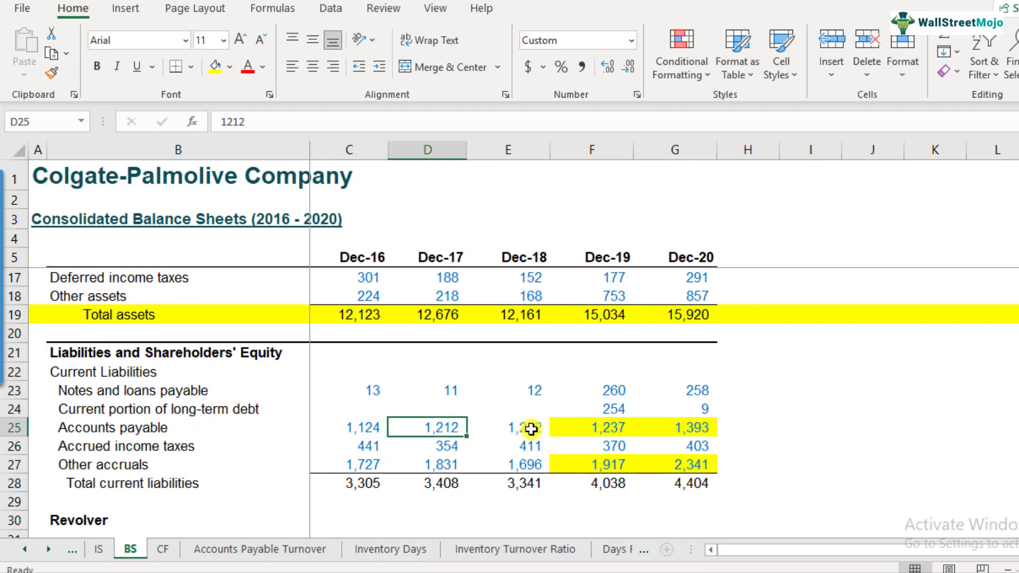
{"action": "left_click_drag", "start_coordinate": [350, 431], "coordinate": [430, 428]}
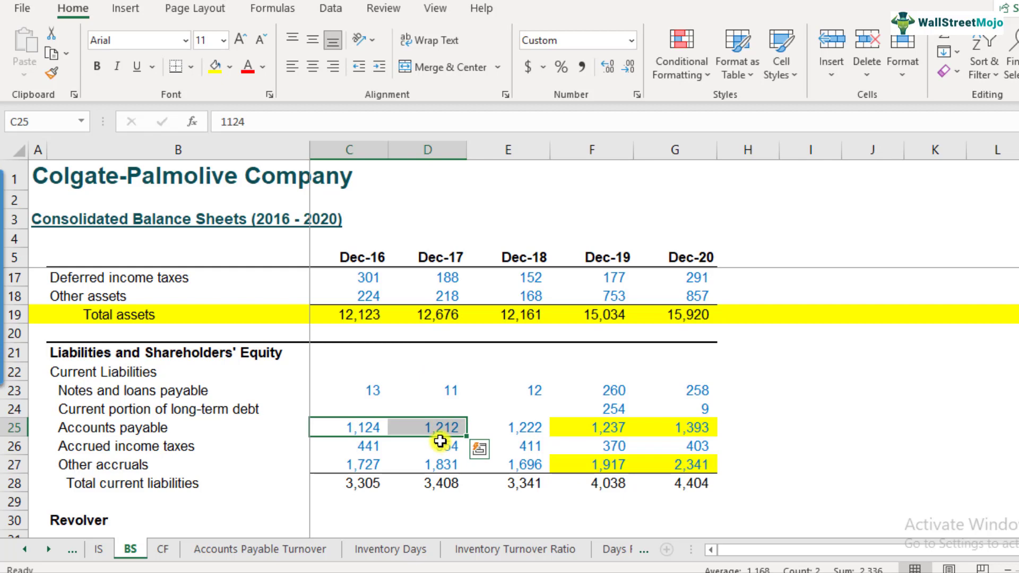
Calculate Dec-17 payables turnover in D109 as purchases divided by average accounts payable, =D104/AVERAGE(C25:D25)
{"action": "scroll", "coordinate": [441, 440], "scroll_direction": "down", "scroll_amount": 20}
{"action": "scroll", "coordinate": [440, 440], "scroll_direction": "down", "scroll_amount": 10}
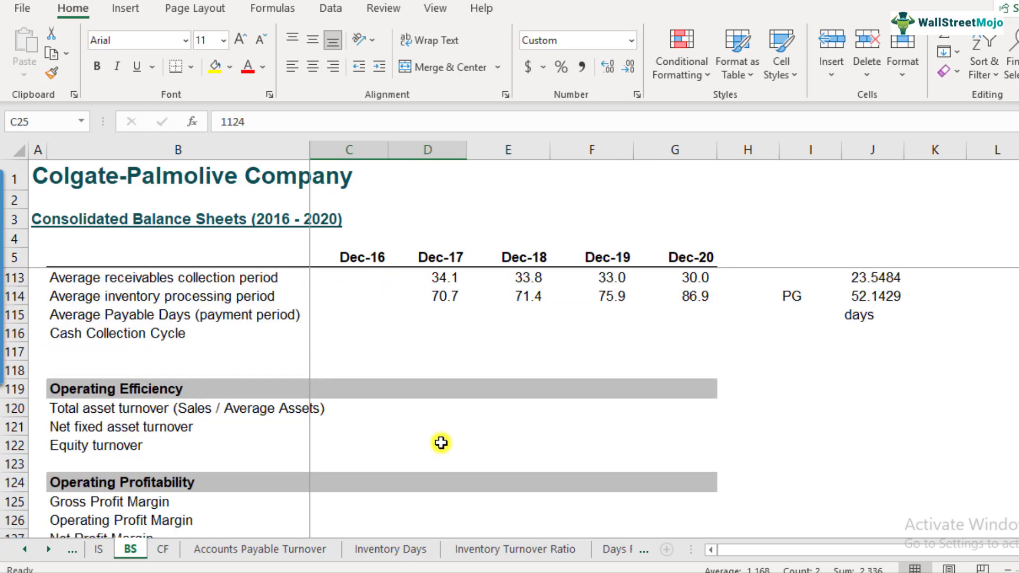
{"action": "scroll", "coordinate": [441, 442], "scroll_direction": "up", "scroll_amount": 4}
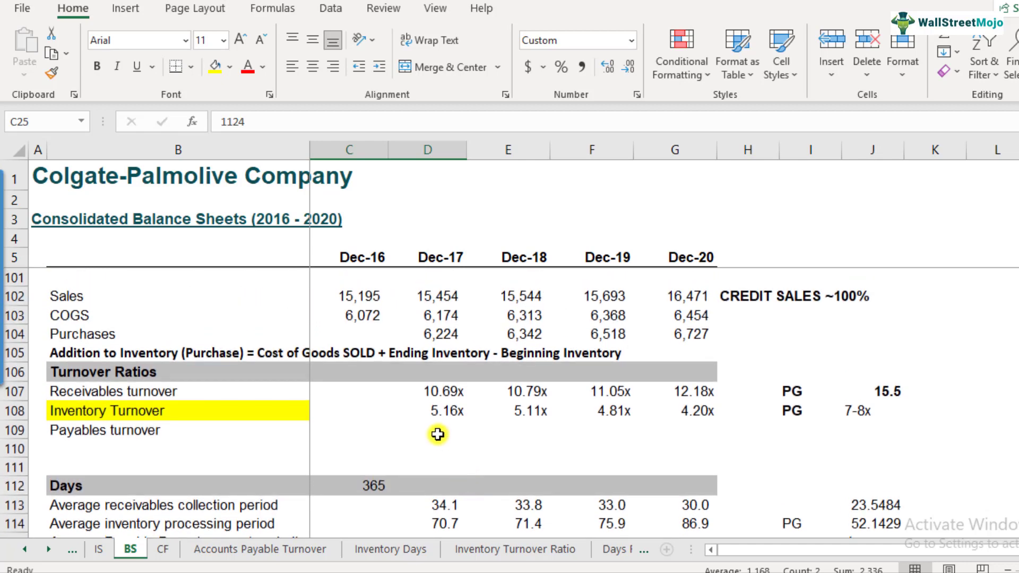
{"action": "left_click", "coordinate": [437, 435]}
{"action": "type", "text": "="}
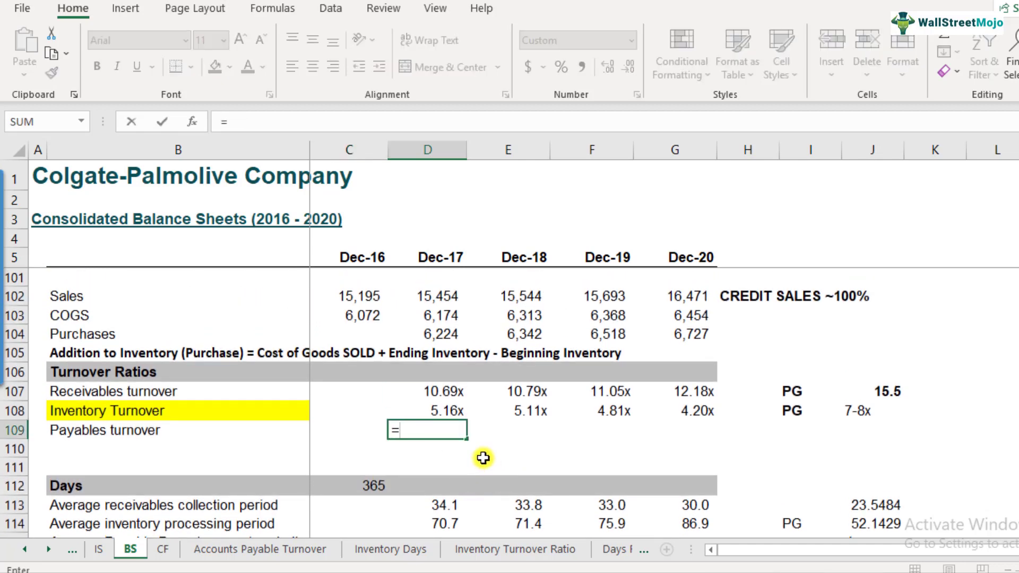
{"action": "left_click", "coordinate": [448, 336]}
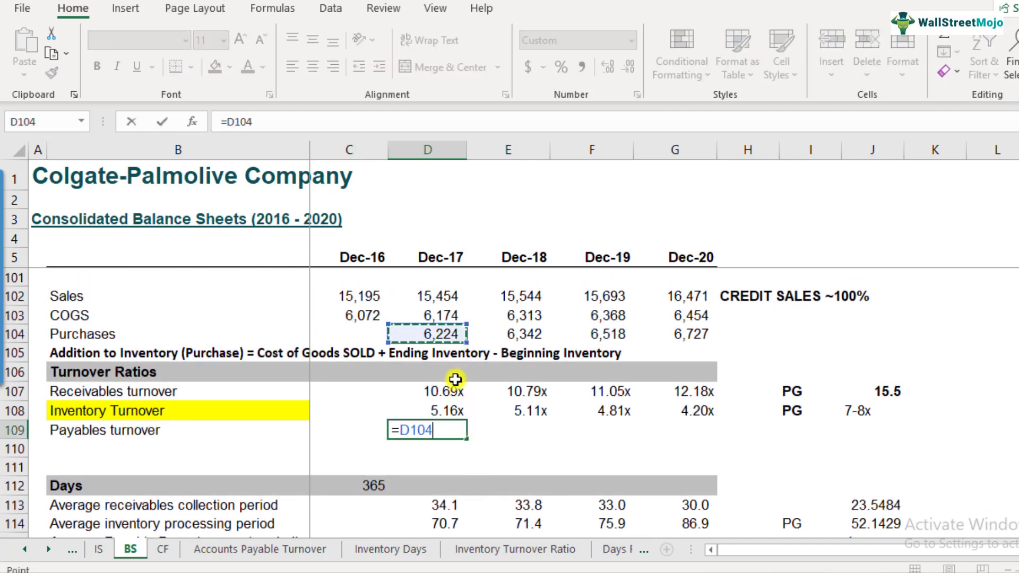
{"action": "type", "text": "/average"}
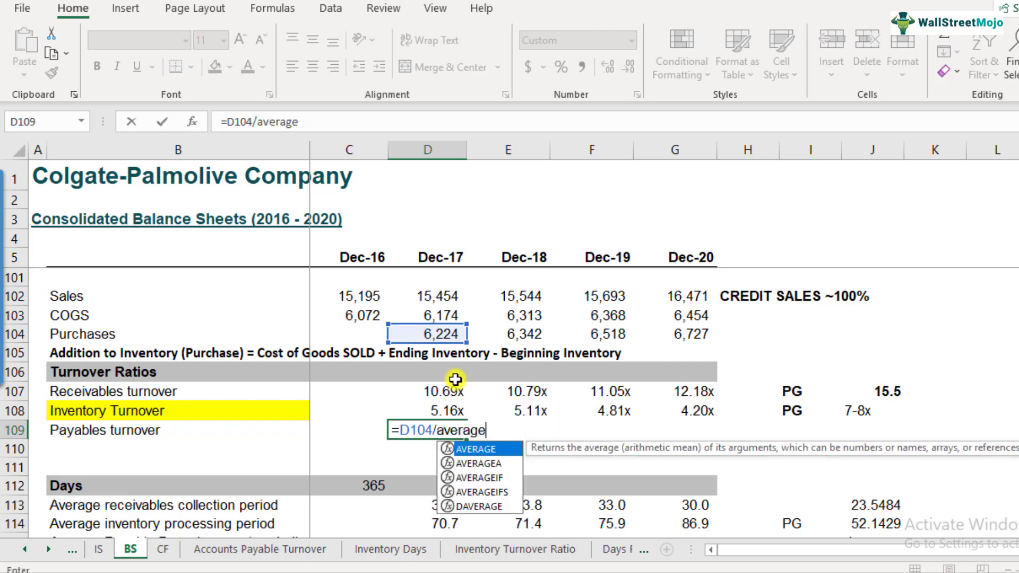
{"action": "type", "text": "("}
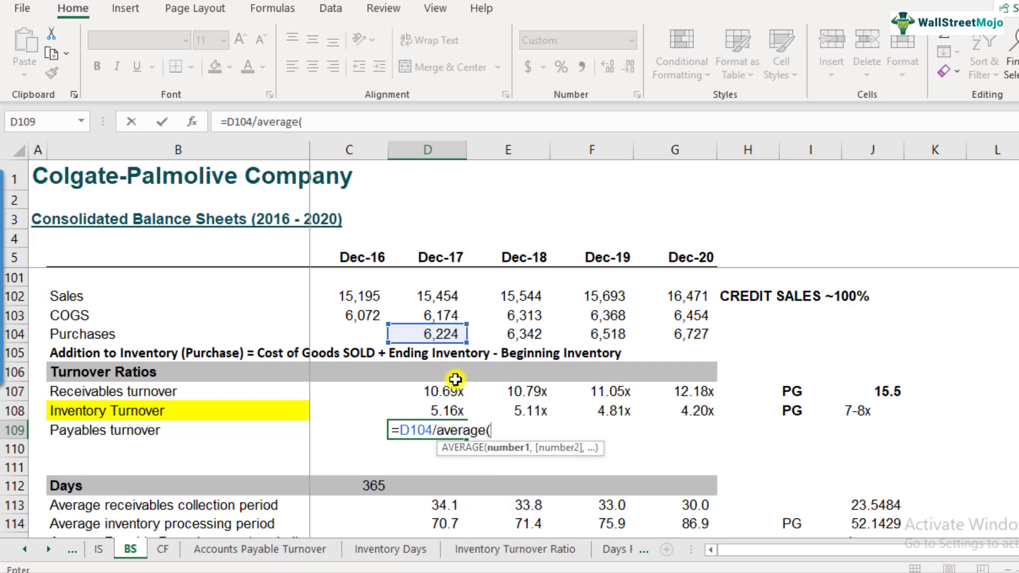
{"action": "scroll", "coordinate": [455, 378], "scroll_direction": "up", "scroll_amount": 15}
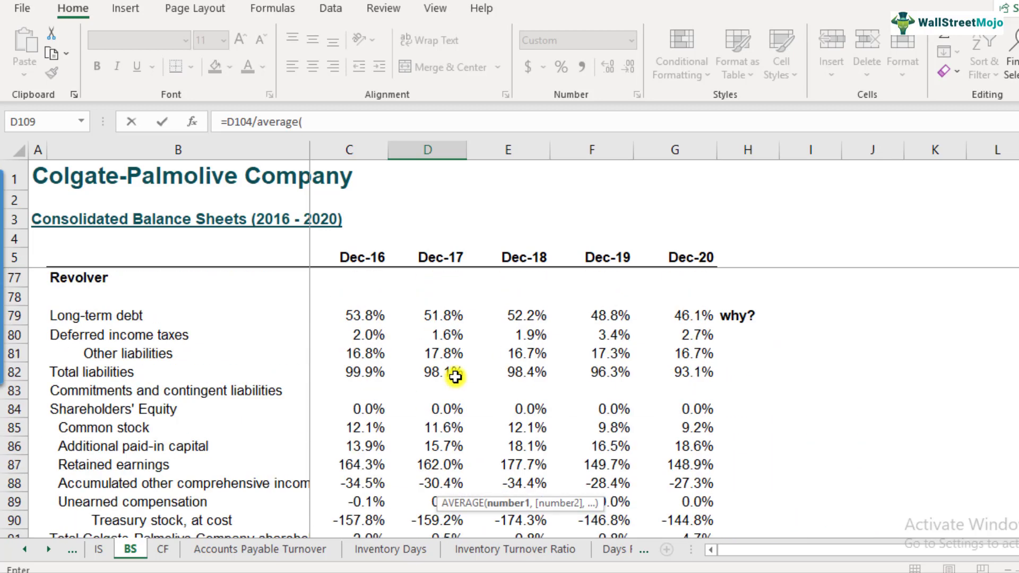
{"action": "scroll", "coordinate": [454, 377], "scroll_direction": "up", "scroll_amount": 13}
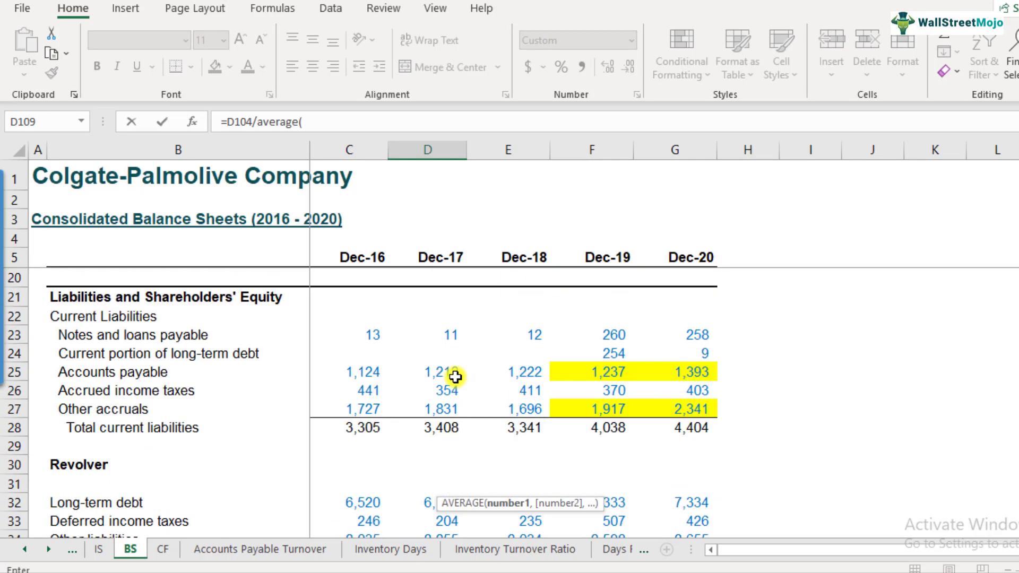
{"action": "left_click_drag", "start_coordinate": [366, 427], "coordinate": [441, 427]}
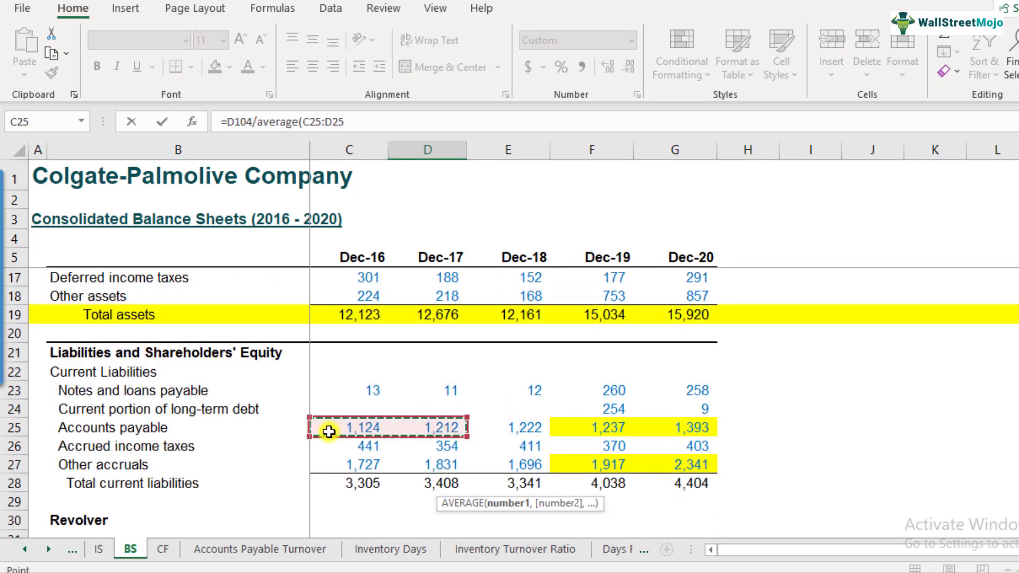
{"action": "left_click", "coordinate": [362, 124]}
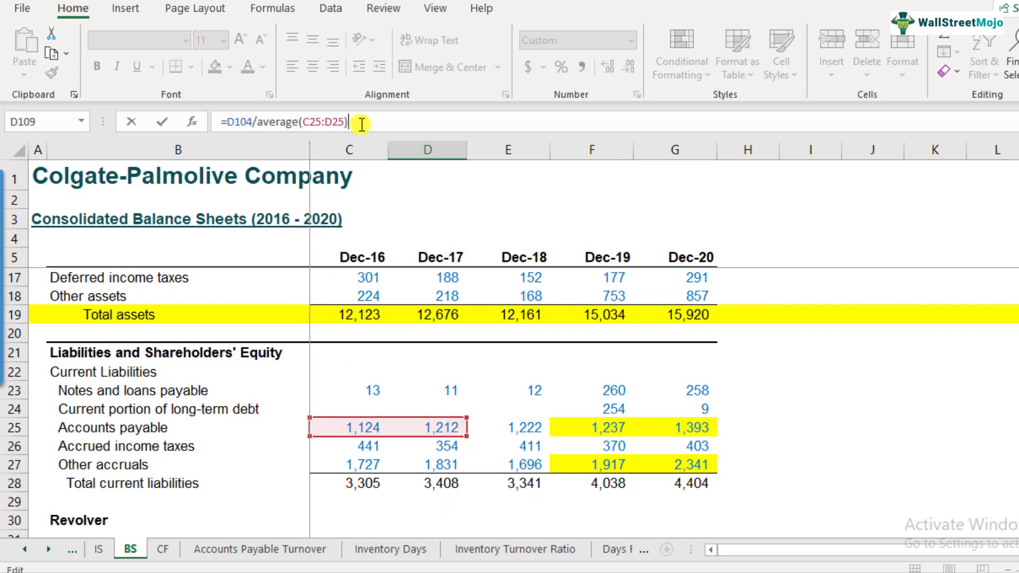
{"action": "key", "text": "Return"}
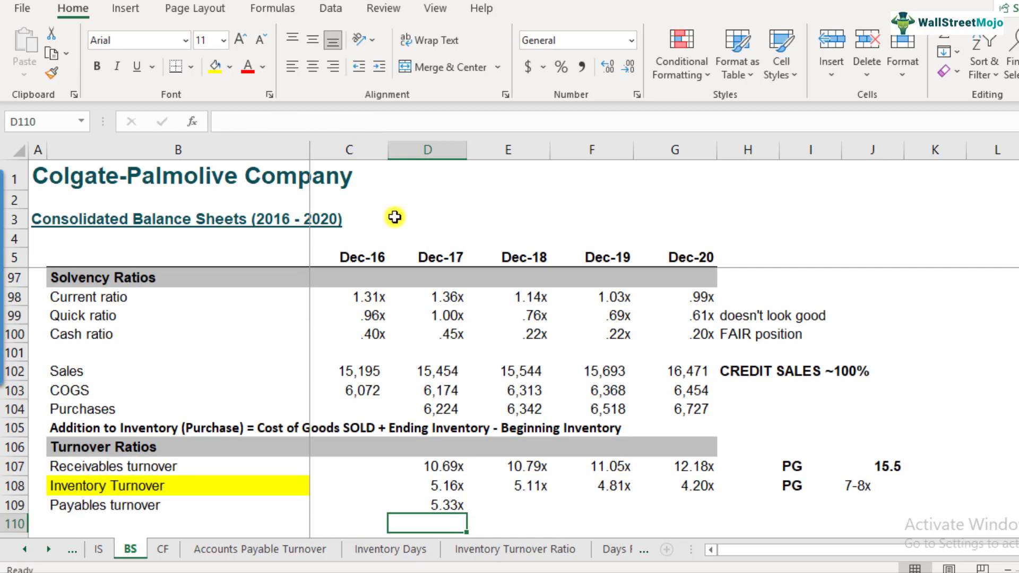
Copy the Dec-17 payables turnover formula from D109 across the row into E109, F109 and G109
{"action": "scroll", "coordinate": [442, 498], "scroll_direction": "down", "scroll_amount": 1}
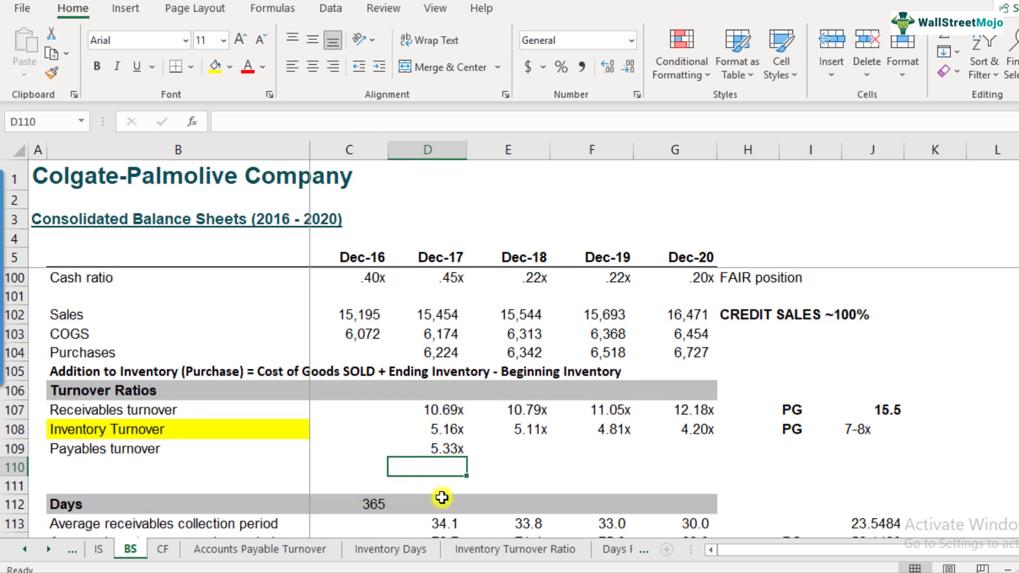
{"action": "left_click", "coordinate": [451, 454]}
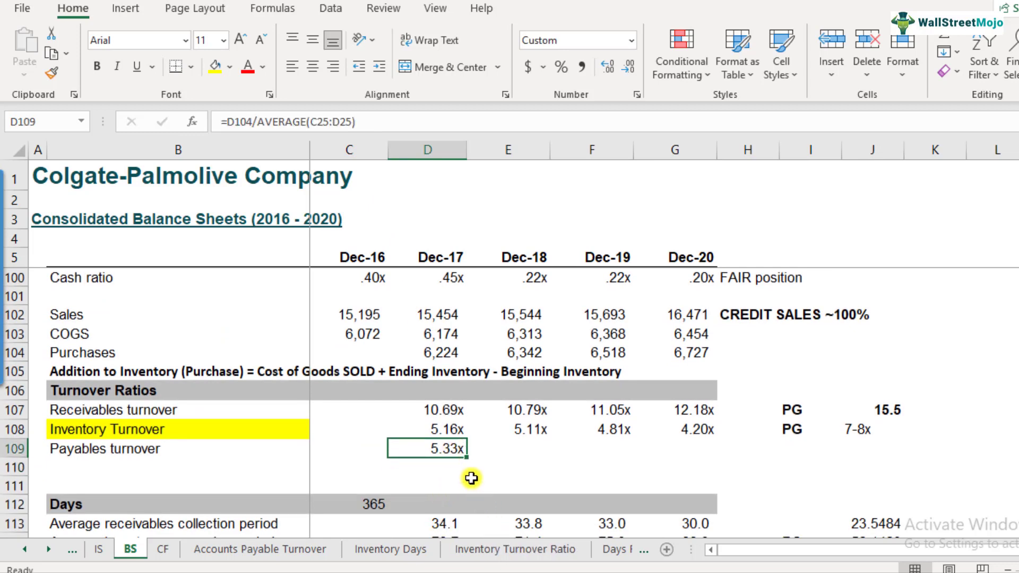
{"action": "key", "text": "F2"}
{"action": "key", "text": "Escape"}
{"action": "key", "text": "ctrl+c"}
{"action": "key", "text": "Right"}
{"action": "key", "text": "shift+Right"}
{"action": "key", "text": "shift+Right"}
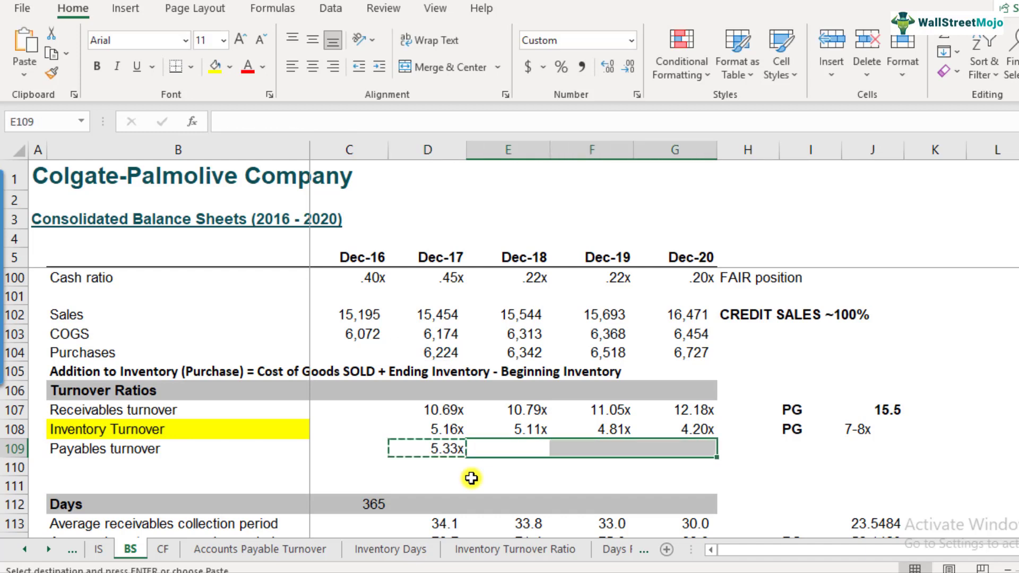
{"action": "key", "text": "ctrl+v"}
{"action": "key", "text": "Down"}
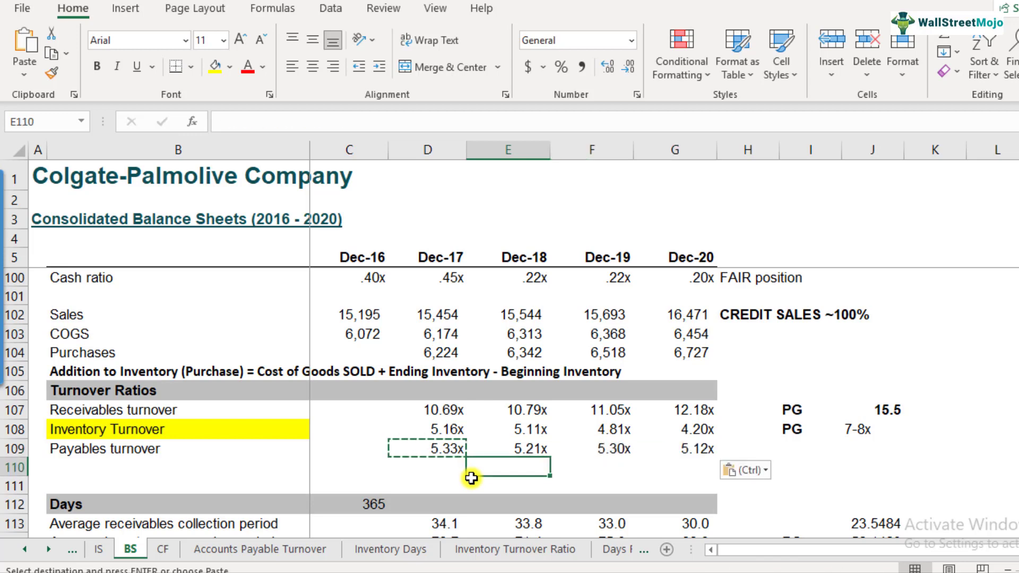
Check the payables turnover formulas in E109, F109 and D109
{"action": "key", "text": "Up"}
{"action": "key", "text": "F2"}
{"action": "key", "text": "Tab"}
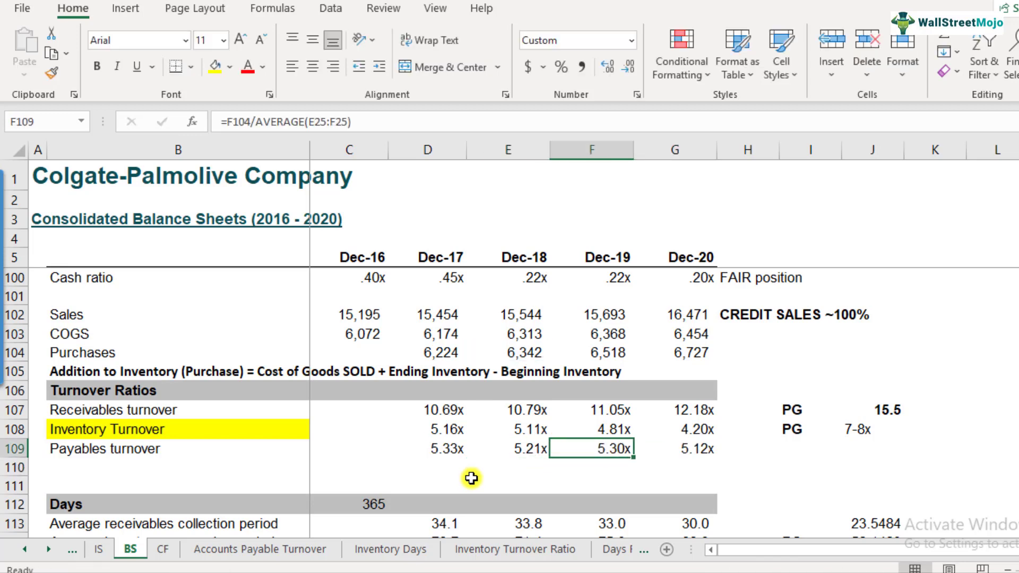
{"action": "key", "text": "Left"}
{"action": "key", "text": "Left"}
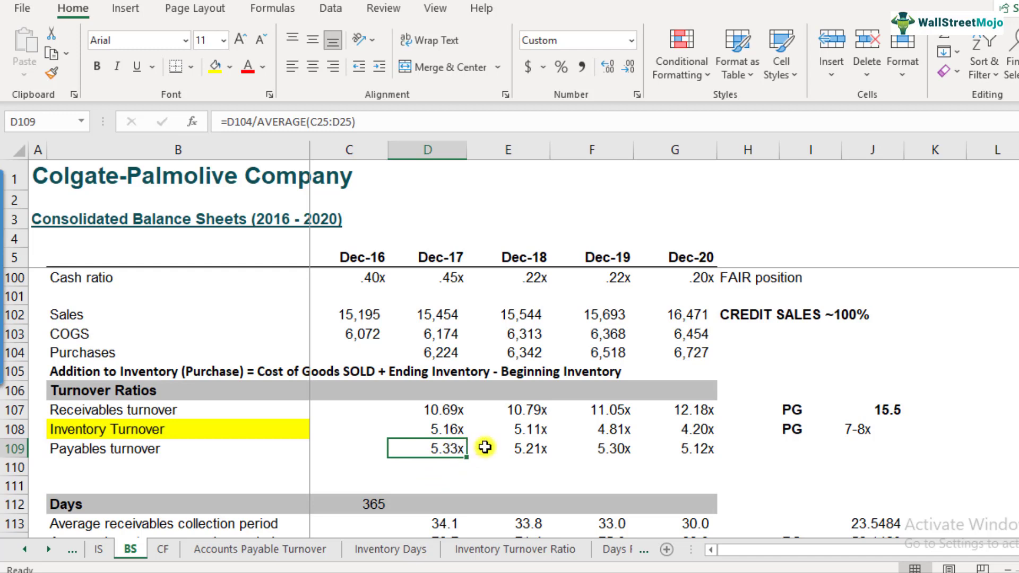
Compare the payables turnover trend from Dec-17 to Dec-20 with the inventory and receivables turnover rows
{"action": "left_click_drag", "start_coordinate": [443, 449], "coordinate": [677, 448]}
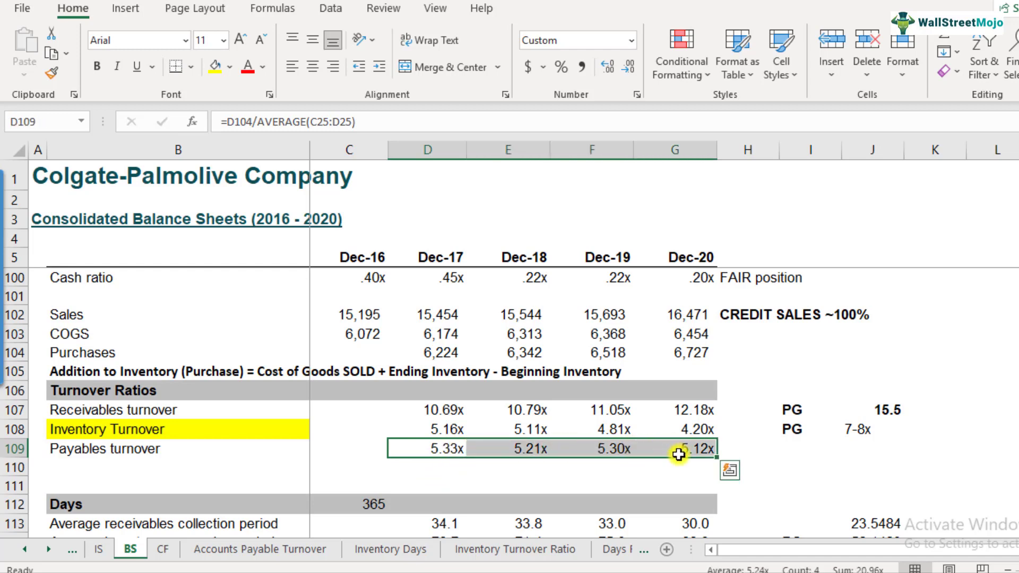
{"action": "left_click", "coordinate": [689, 456]}
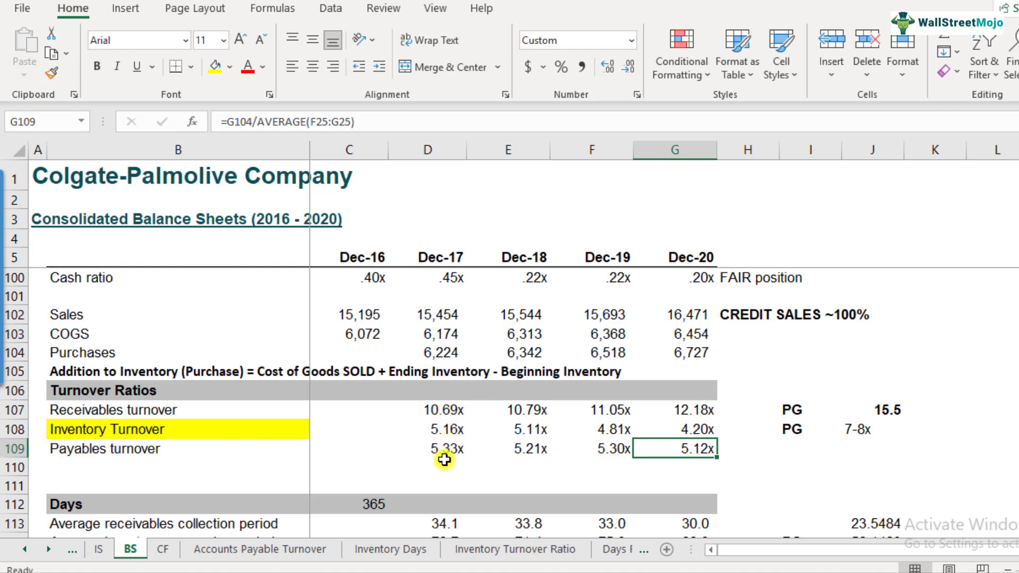
{"action": "left_click", "coordinate": [444, 428]}
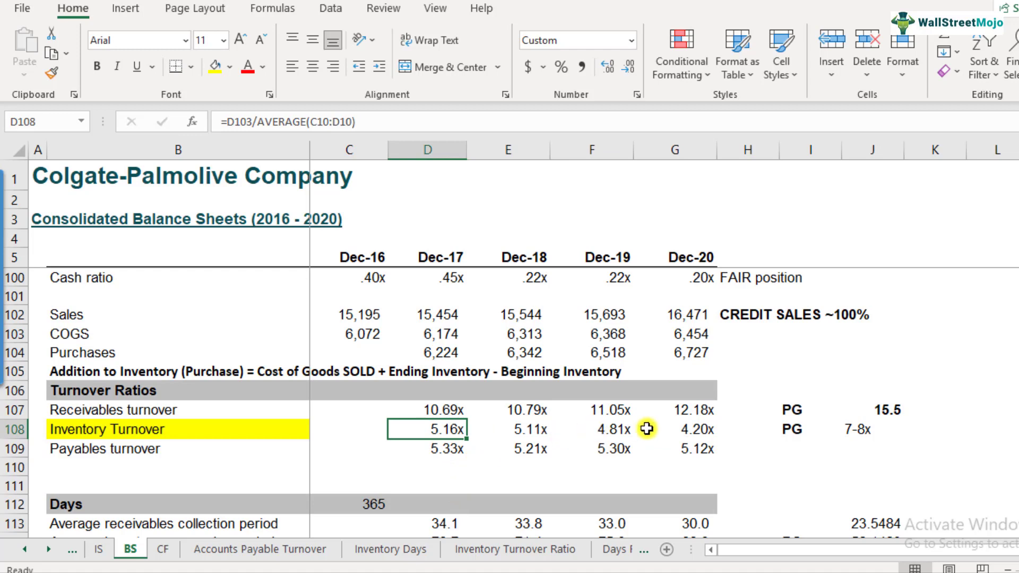
{"action": "left_click", "coordinate": [694, 430]}
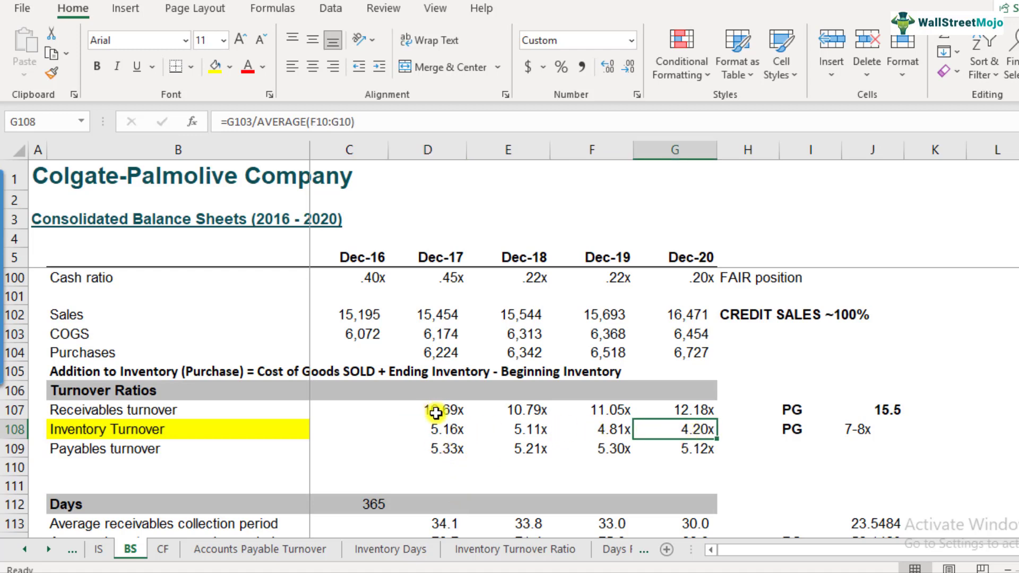
{"action": "left_click_drag", "start_coordinate": [440, 415], "coordinate": [682, 412]}
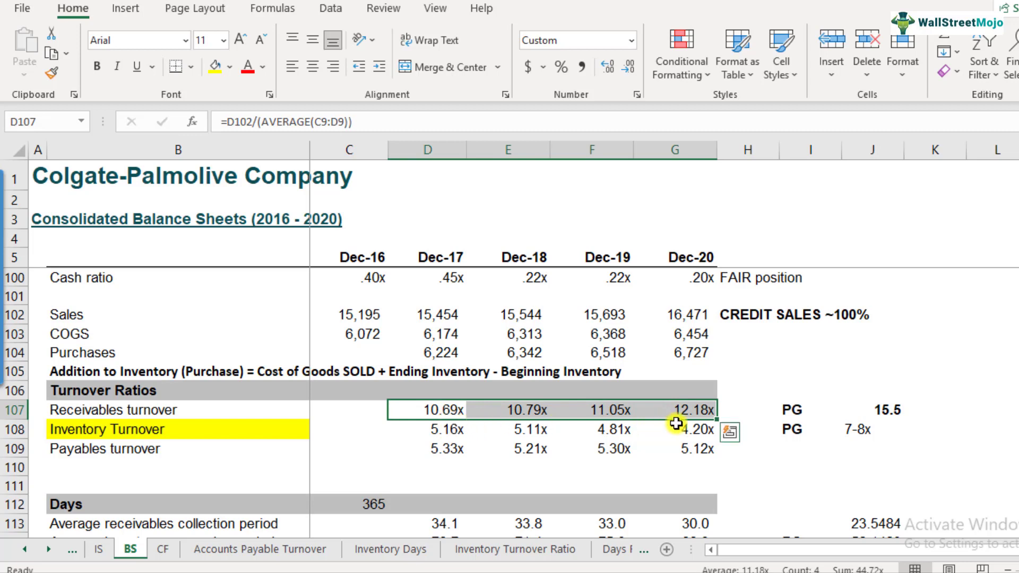
{"action": "left_click_drag", "start_coordinate": [448, 450], "coordinate": [699, 451]}
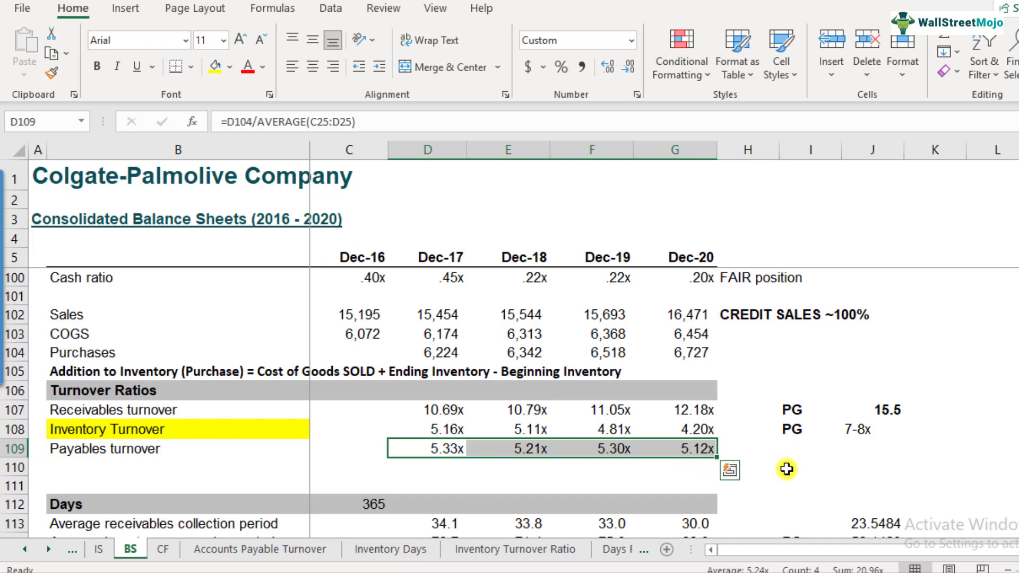
{"action": "left_click", "coordinate": [692, 449]}
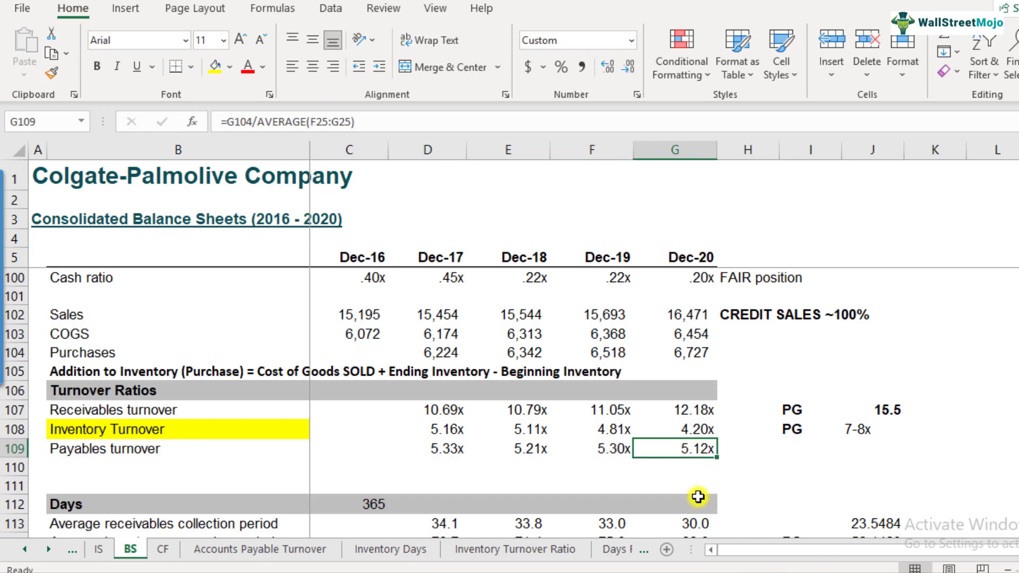